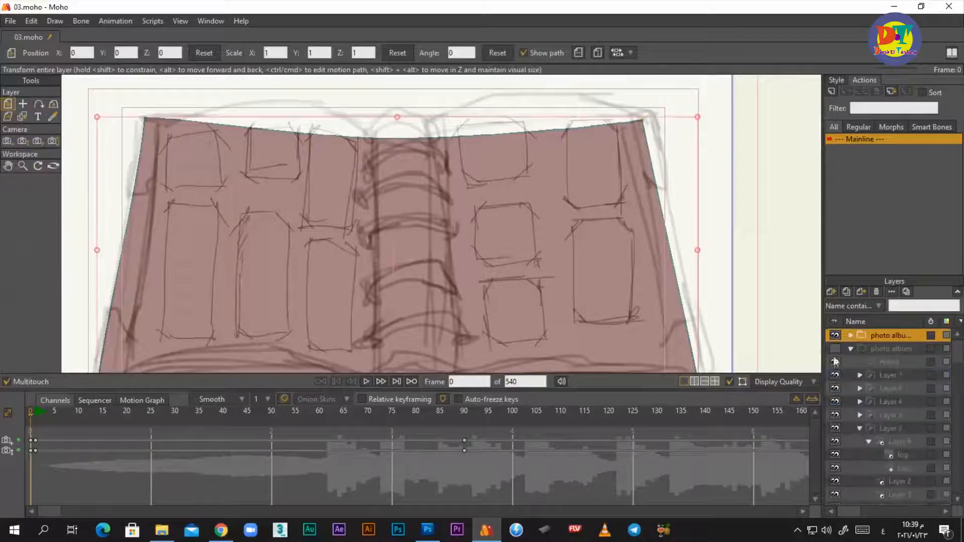
Step: Move the corner-piece group from the old photo album group into the new photo album group, and hide the old group
{"action": "scroll", "coordinate": [442, 226], "scroll_direction": "down", "scroll_amount": 3}
{"action": "left_click", "coordinate": [834, 335]}
{"action": "scroll", "coordinate": [478, 246], "scroll_direction": "up", "scroll_amount": 3}
{"action": "left_click", "coordinate": [835, 375]}
{"action": "left_click", "coordinate": [834, 388]}
{"action": "left_click", "coordinate": [888, 388]}
{"action": "left_click_drag", "start_coordinate": [888, 388], "coordinate": [890, 357]}
{"action": "left_click", "coordinate": [835, 348]}
{"action": "left_click", "coordinate": [850, 348]}
Step: Position the yellow corner piece on the cover's upper-right corner and reshape its Layer 3 outline with the Magnet tool
{"action": "scroll", "coordinate": [652, 164], "scroll_direction": "up", "scroll_amount": 5}
{"action": "left_click_drag", "start_coordinate": [570, 223], "coordinate": [542, 153]}
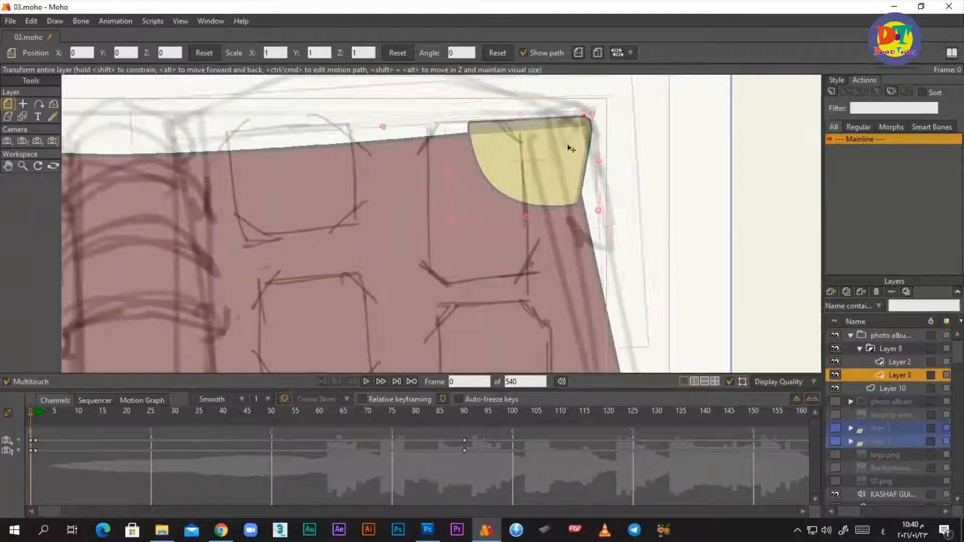
{"action": "left_click", "coordinate": [860, 348]}
{"action": "left_click", "coordinate": [898, 375]}
{"action": "scroll", "coordinate": [580, 146], "scroll_direction": "up", "scroll_amount": 3}
{"action": "key", "text": "x"}
{"action": "left_click_drag", "start_coordinate": [613, 198], "coordinate": [601, 200]}
{"action": "left_click_drag", "start_coordinate": [582, 305], "coordinate": [592, 316]}
{"action": "left_click_drag", "start_coordinate": [594, 163], "coordinate": [541, 154]}
{"action": "left_click_drag", "start_coordinate": [394, 184], "coordinate": [387, 174]}
{"action": "left_click_drag", "start_coordinate": [544, 167], "coordinate": [571, 182]}
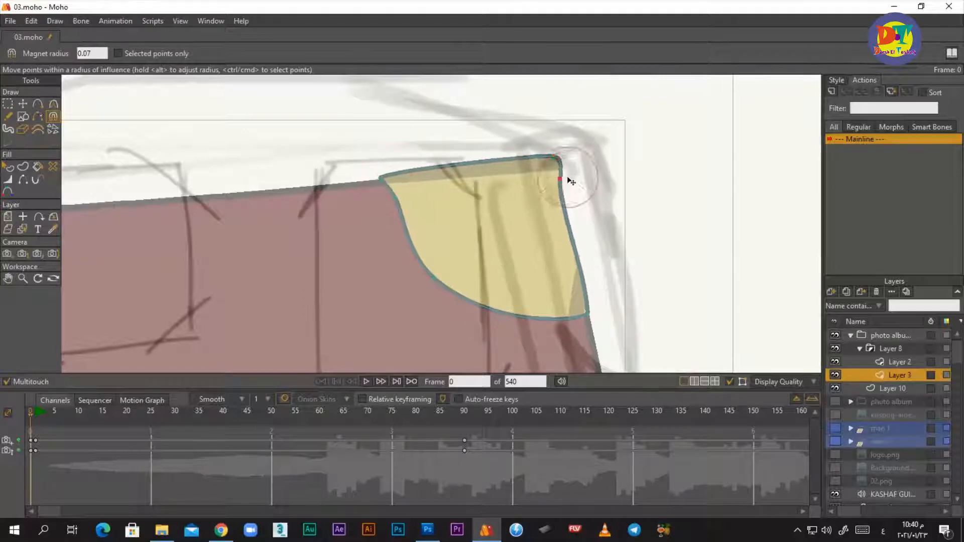
Step: Refine the points and curve handles of the upper-right corner piece so its outline follows the cover's edges
{"action": "left_click", "coordinate": [23, 104]}
{"action": "scroll", "coordinate": [510, 236], "scroll_direction": "up", "scroll_amount": 3}
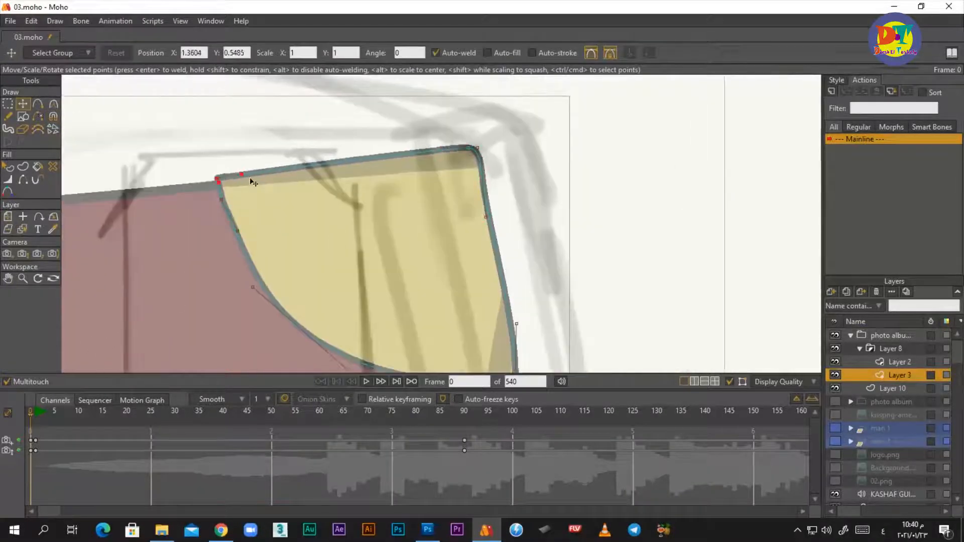
{"action": "scroll", "coordinate": [254, 183], "scroll_direction": "down", "scroll_amount": 3}
{"action": "scroll", "coordinate": [508, 187], "scroll_direction": "up", "scroll_amount": 1}
{"action": "key", "text": "x"}
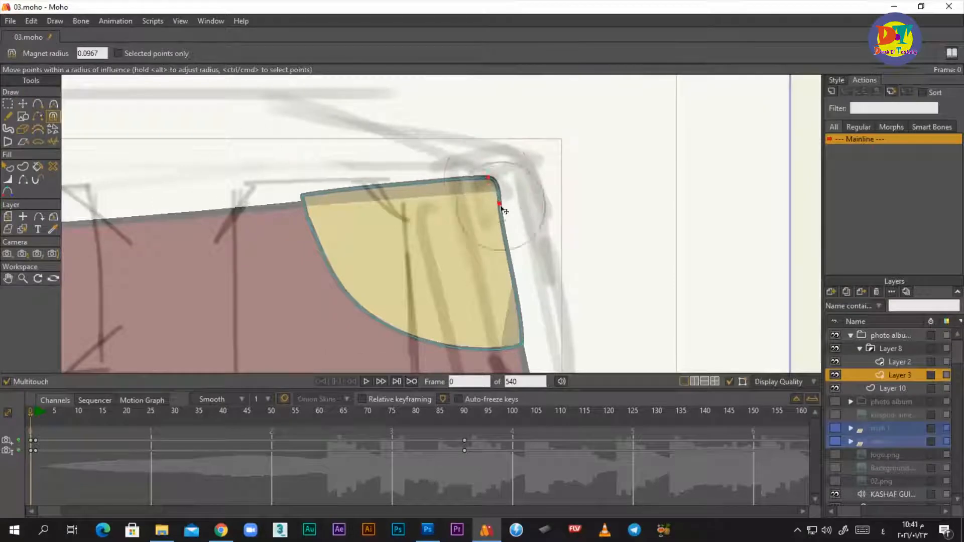
{"action": "key", "text": "t"}
{"action": "scroll", "coordinate": [517, 257], "scroll_direction": "up", "scroll_amount": 3}
{"action": "scroll", "coordinate": [500, 227], "scroll_direction": "up", "scroll_amount": 3}
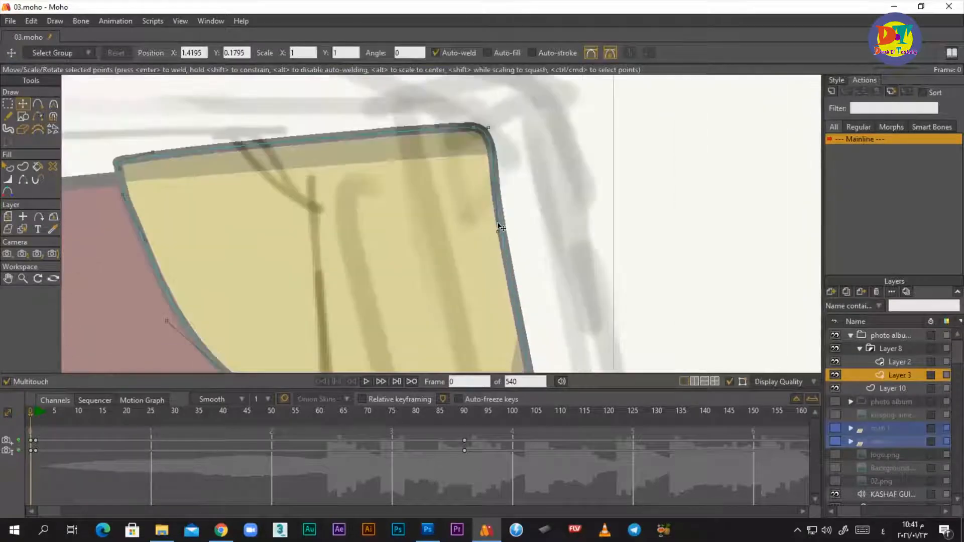
{"action": "scroll", "coordinate": [146, 166], "scroll_direction": "down", "scroll_amount": 3}
{"action": "scroll", "coordinate": [201, 251], "scroll_direction": "down", "scroll_amount": 2}
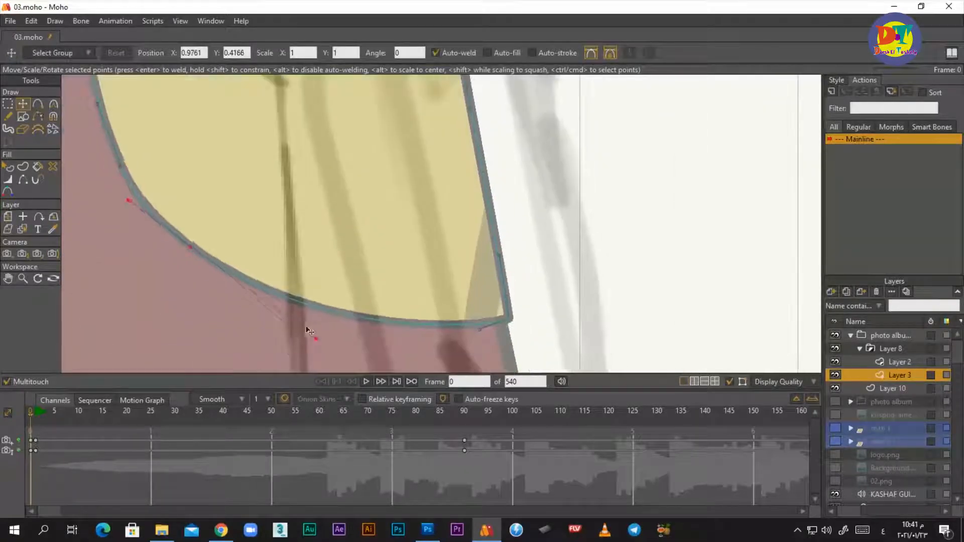
{"action": "scroll", "coordinate": [246, 208], "scroll_direction": "down", "scroll_amount": 2}
Step: Reshape the shading outline on Layer 2 with the Magnet tool to run along the corner piece's outer edges
{"action": "left_click", "coordinate": [250, 173], "text": "ctrl+alt"}
{"action": "key", "text": "x"}
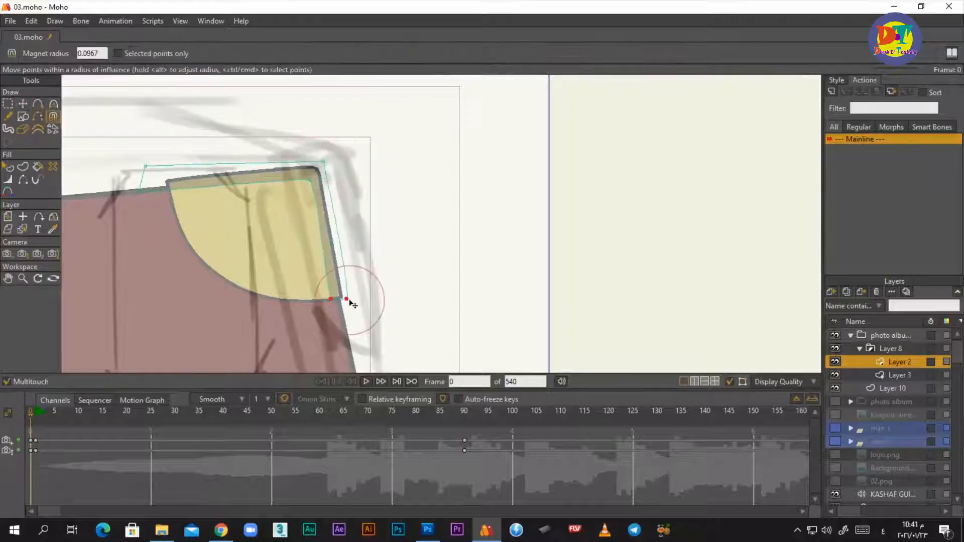
{"action": "scroll", "coordinate": [531, 196], "scroll_direction": "down", "scroll_amount": 3}
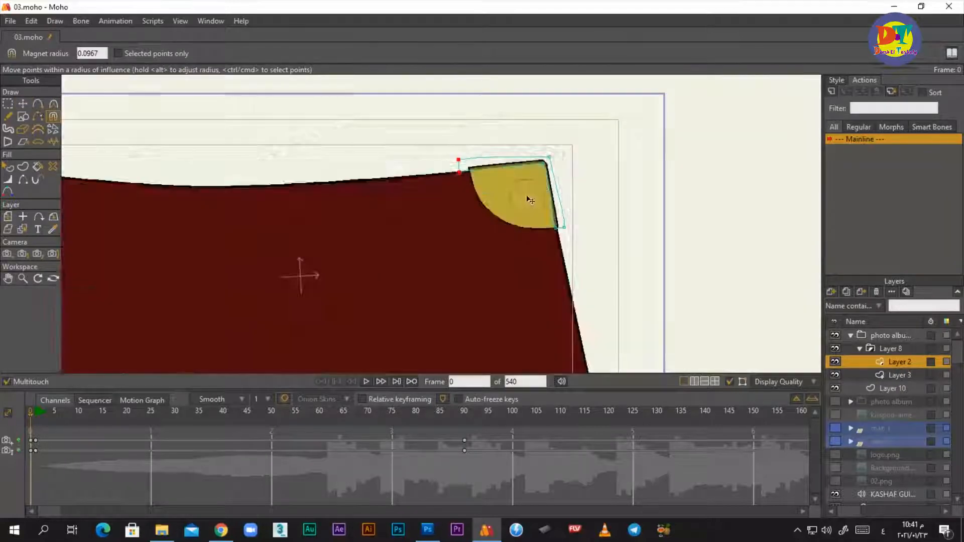
Step: Duplicate the Layer 8 corner-piece group and fit the mirrored copy onto the cover's upper-left corner
{"action": "left_click", "coordinate": [859, 348]}
{"action": "left_click", "coordinate": [859, 348]}
{"action": "left_click", "coordinate": [846, 291]}
{"action": "scroll", "coordinate": [441, 224], "scroll_direction": "down", "scroll_amount": 2}
{"action": "left_click_drag", "start_coordinate": [619, 182], "coordinate": [157, 187]}
{"action": "scroll", "coordinate": [499, 231], "scroll_direction": "up", "scroll_amount": 3}
{"action": "left_click_drag", "start_coordinate": [533, 170], "coordinate": [566, 157]}
{"action": "scroll", "coordinate": [555, 155], "scroll_direction": "up", "scroll_amount": 2}
{"action": "scroll", "coordinate": [485, 233], "scroll_direction": "down", "scroll_amount": 5}
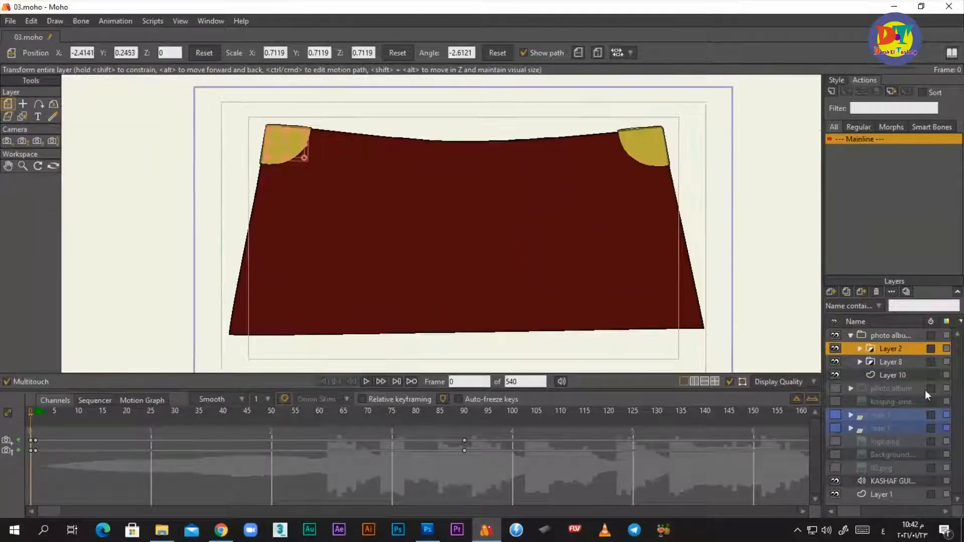
Step: Duplicate the upper-left corner-piece group and fit the vertically mirrored copy onto the cover's lower-left corner
{"action": "key", "text": "ctrl+d"}
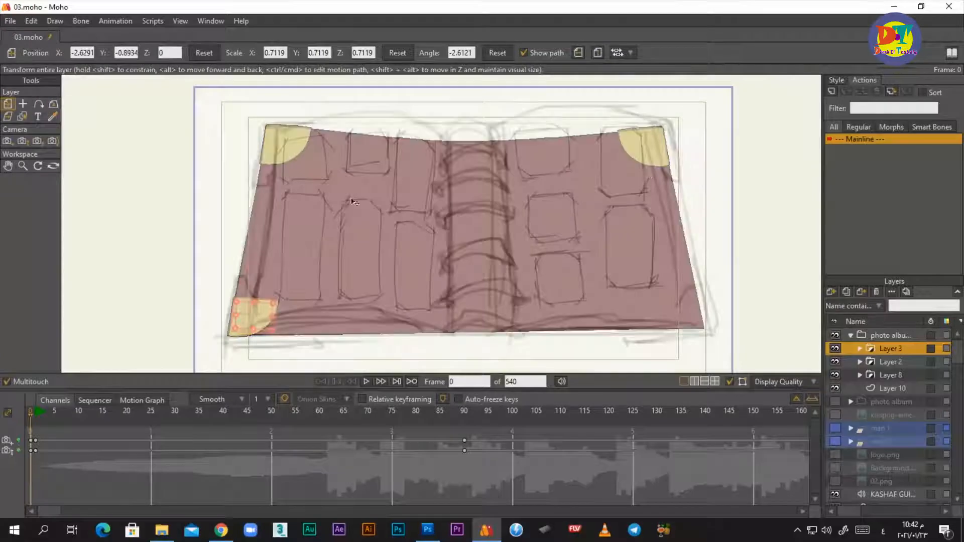
{"action": "left_click", "coordinate": [729, 381]}
{"action": "scroll", "coordinate": [261, 346], "scroll_direction": "up", "scroll_amount": 5}
{"action": "left_click_drag", "start_coordinate": [342, 252], "coordinate": [337, 282]}
{"action": "scroll", "coordinate": [256, 322], "scroll_direction": "up", "scroll_amount": 2}
{"action": "left_click_drag", "start_coordinate": [243, 171], "coordinate": [241, 186]}
Step: Reshape the lower-left corner piece and its shading outline with the Magnet tool to match the cover's edges
{"action": "left_click", "coordinate": [244, 187], "text": "ctrl+alt"}
{"action": "key", "text": "x"}
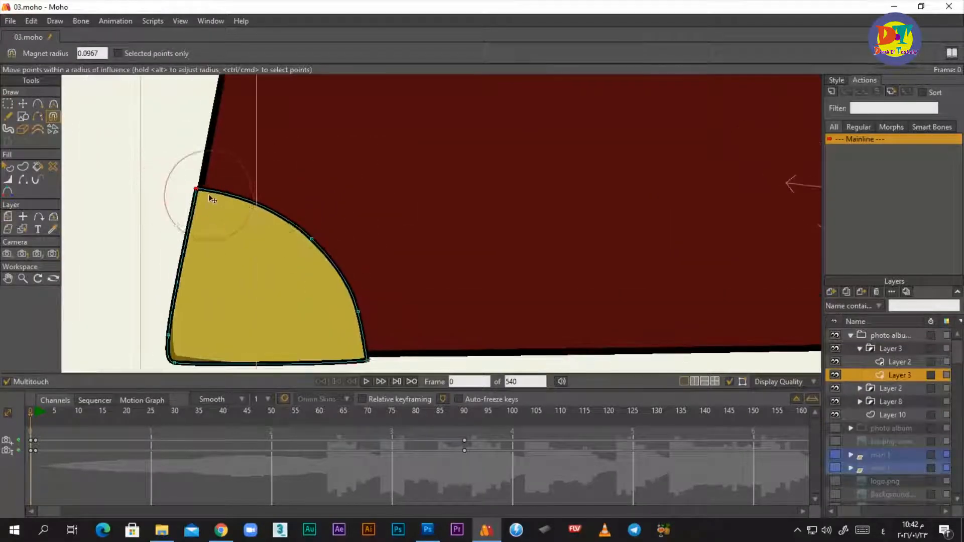
{"action": "left_click_drag", "start_coordinate": [184, 328], "coordinate": [168, 327]}
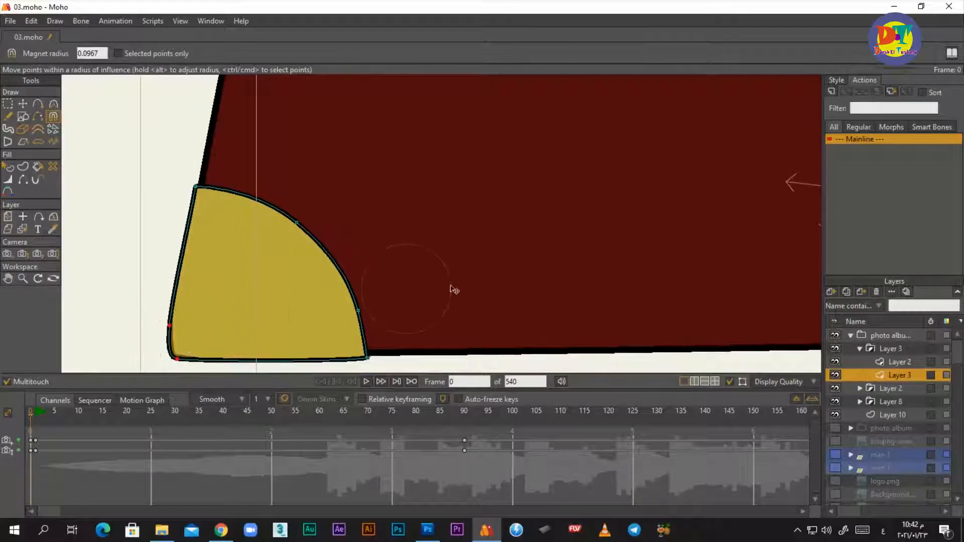
{"action": "left_click", "coordinate": [193, 232], "text": "ctrl+alt"}
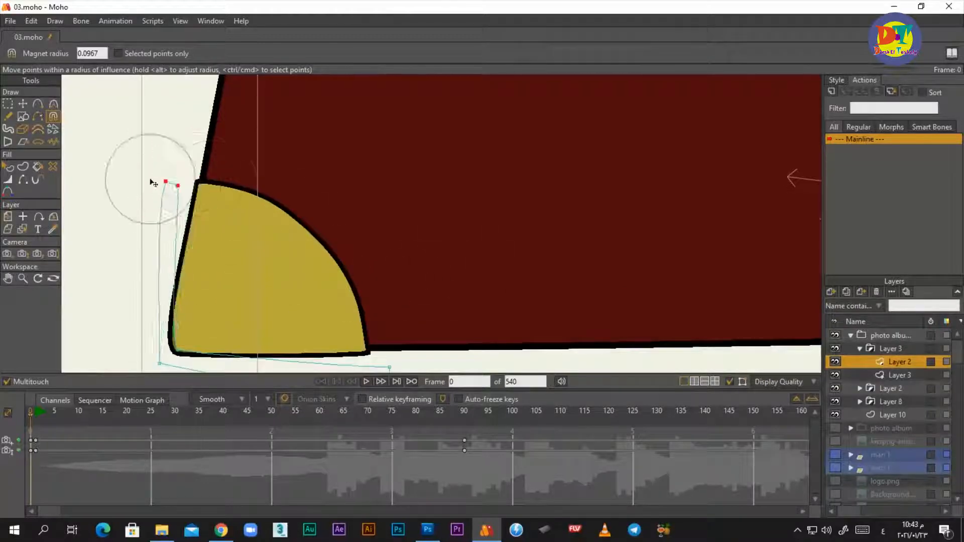
Step: Duplicate the lower-left corner-piece group and fit the mirrored, rotated copy onto the cover's lower-right corner
{"action": "left_click", "coordinate": [889, 348]}
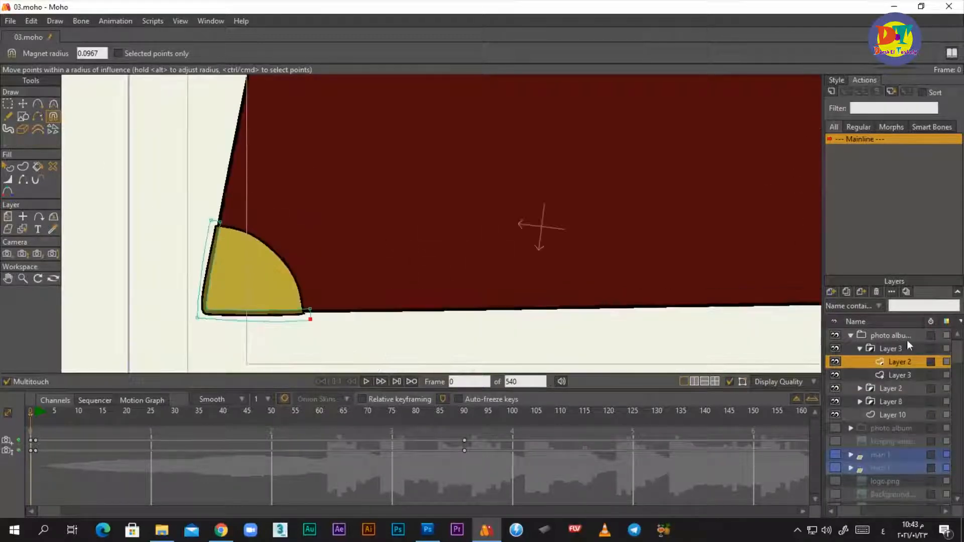
{"action": "left_click", "coordinate": [846, 292]}
{"action": "left_click_drag", "start_coordinate": [368, 286], "coordinate": [661, 226]}
{"action": "left_click_drag", "start_coordinate": [706, 311], "coordinate": [699, 305]}
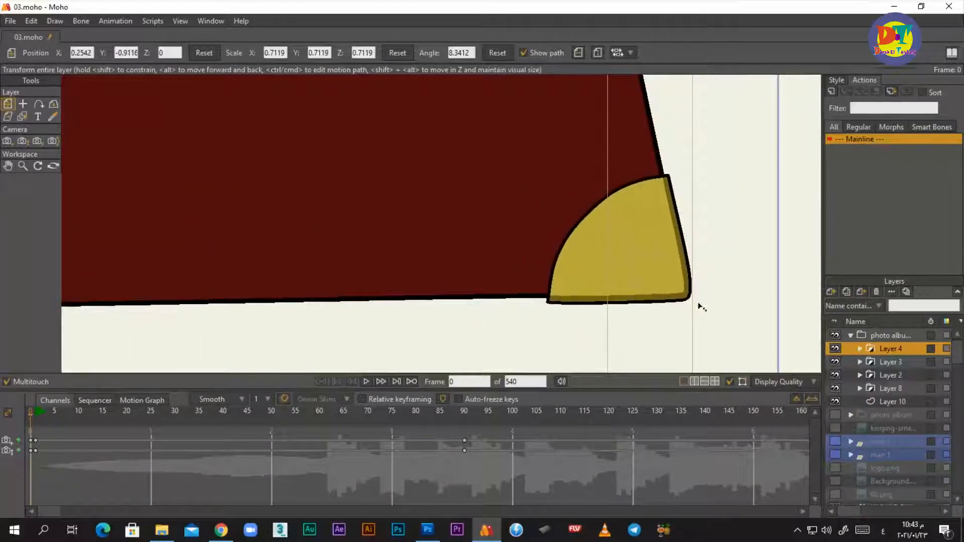
{"action": "left_click_drag", "start_coordinate": [653, 251], "coordinate": [655, 242]}
{"action": "key", "text": "ctrl+r"}
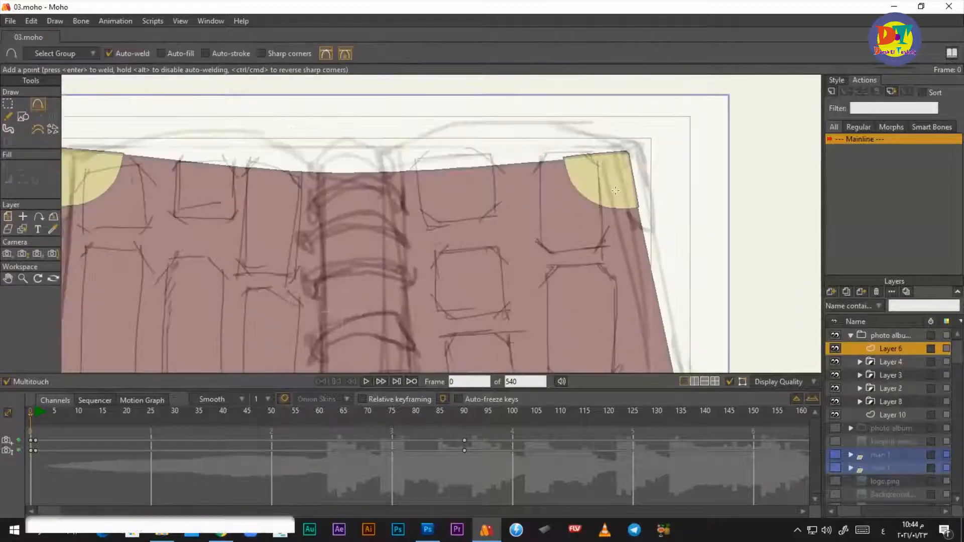
Step: Trace the curved upper edge of the right page on Layer 6 with Add Point, from the cover's upper-right corner to the spine
{"action": "left_click_drag", "start_coordinate": [634, 152], "coordinate": [531, 118]}
{"action": "left_click", "coordinate": [484, 121]}
{"action": "left_click", "coordinate": [449, 124]}
{"action": "left_click", "coordinate": [376, 162]}
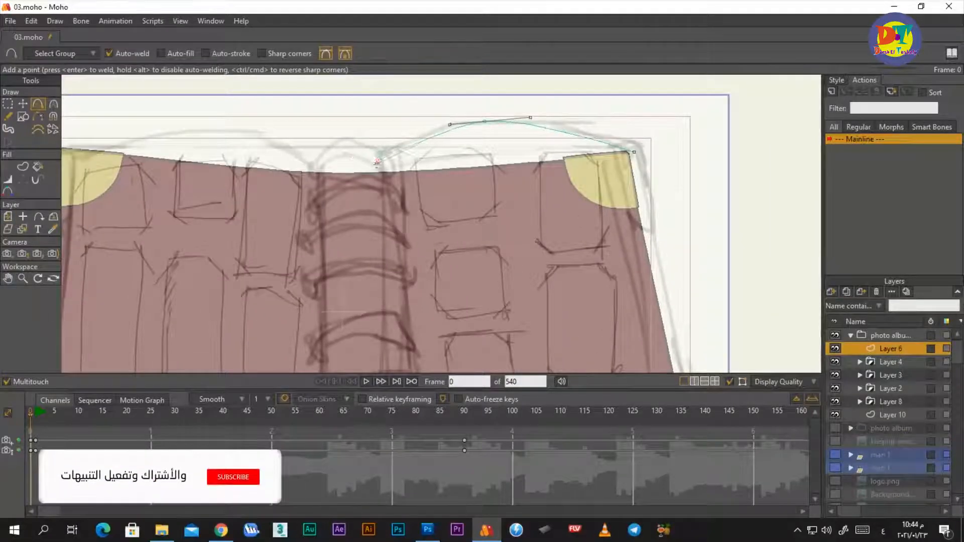
Step: Continue the page outline over the left page's upper curve and around the sides and lower edge to close it
{"action": "key", "text": "ctrl+r"}
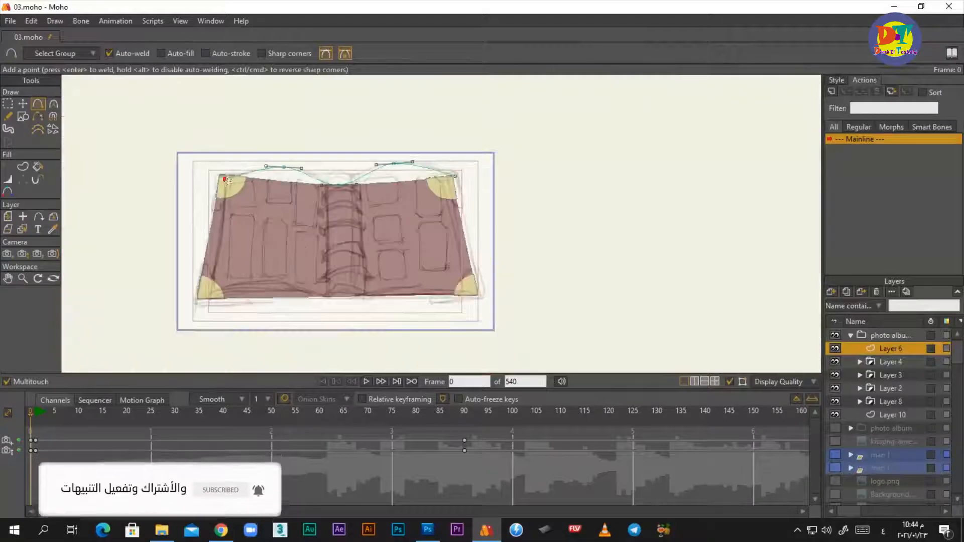
{"action": "left_click", "coordinate": [302, 168]}
{"action": "left_click", "coordinate": [284, 168]}
{"action": "left_click", "coordinate": [266, 165]}
{"action": "left_click", "coordinate": [237, 165]}
{"action": "left_click", "coordinate": [214, 190]}
{"action": "scroll", "coordinate": [483, 297], "scroll_direction": "up", "scroll_amount": 3}
{"action": "left_click", "coordinate": [478, 296]}
{"action": "scroll", "coordinate": [351, 226], "scroll_direction": "up", "scroll_amount": 3}
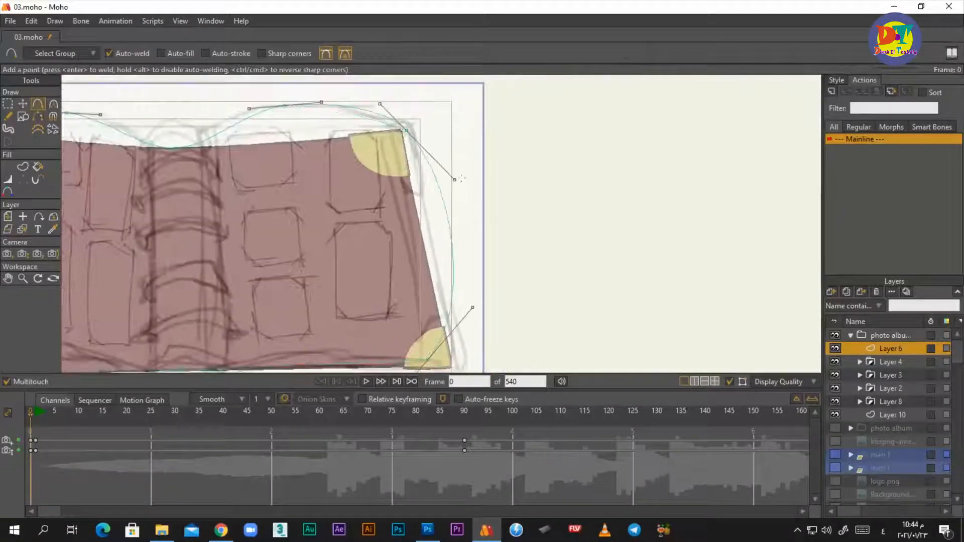
Step: Adjust the page outline's points and curve handles at the spine, the corners and the lower edge to fit inside the cover
{"action": "key", "text": "t"}
{"action": "scroll", "coordinate": [402, 150], "scroll_direction": "up", "scroll_amount": 3}
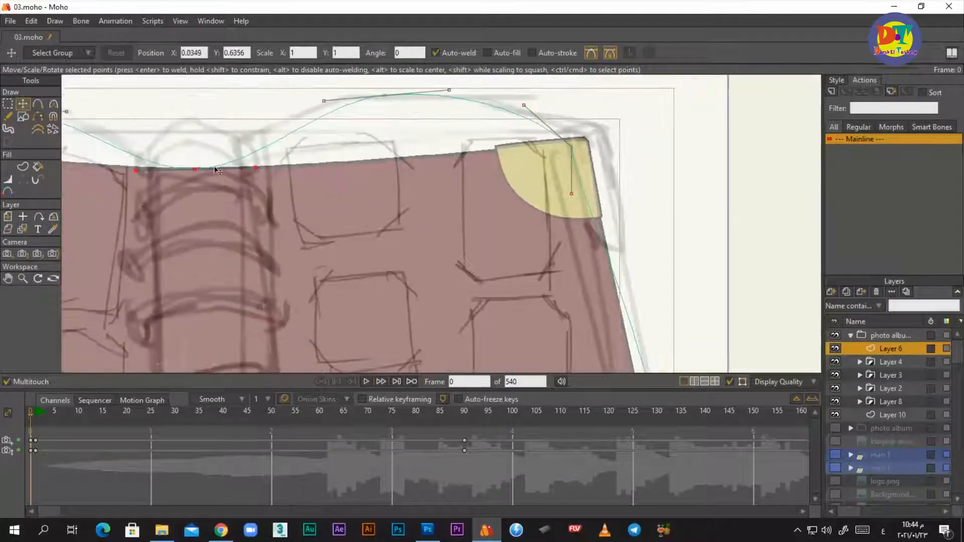
{"action": "scroll", "coordinate": [217, 171], "scroll_direction": "left", "scroll_amount": 5}
{"action": "scroll", "coordinate": [213, 201], "scroll_direction": "down", "scroll_amount": 8}
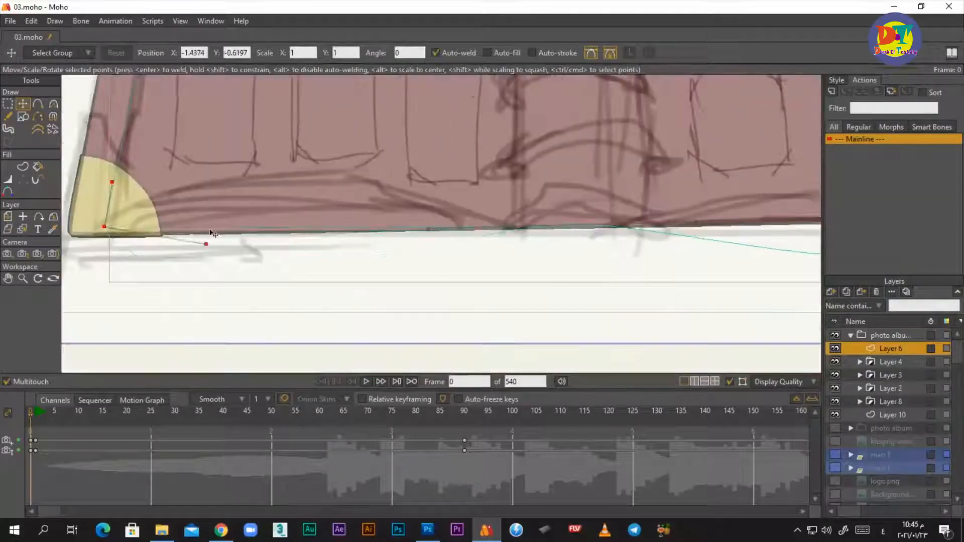
{"action": "scroll", "coordinate": [372, 245], "scroll_direction": "down", "scroll_amount": 3}
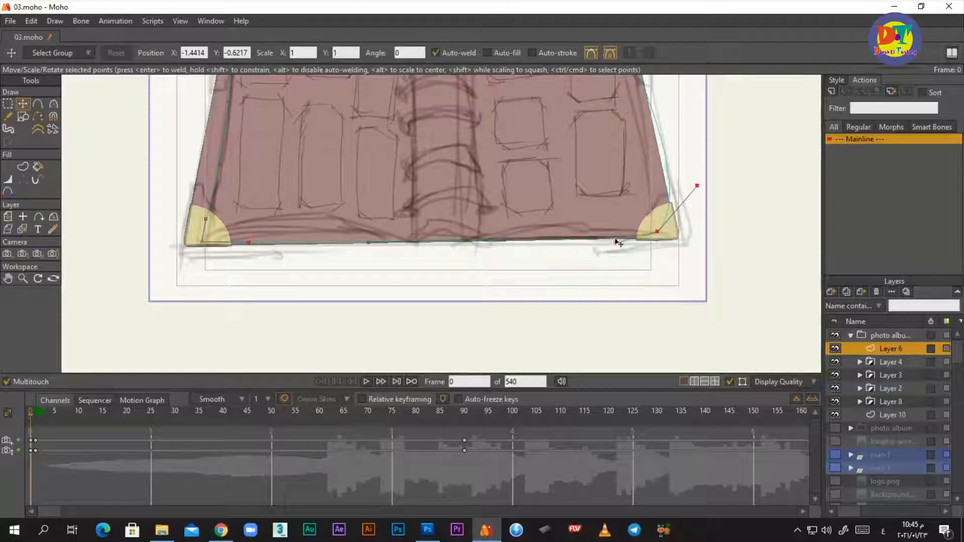
{"action": "scroll", "coordinate": [619, 243], "scroll_direction": "up", "scroll_amount": 3}
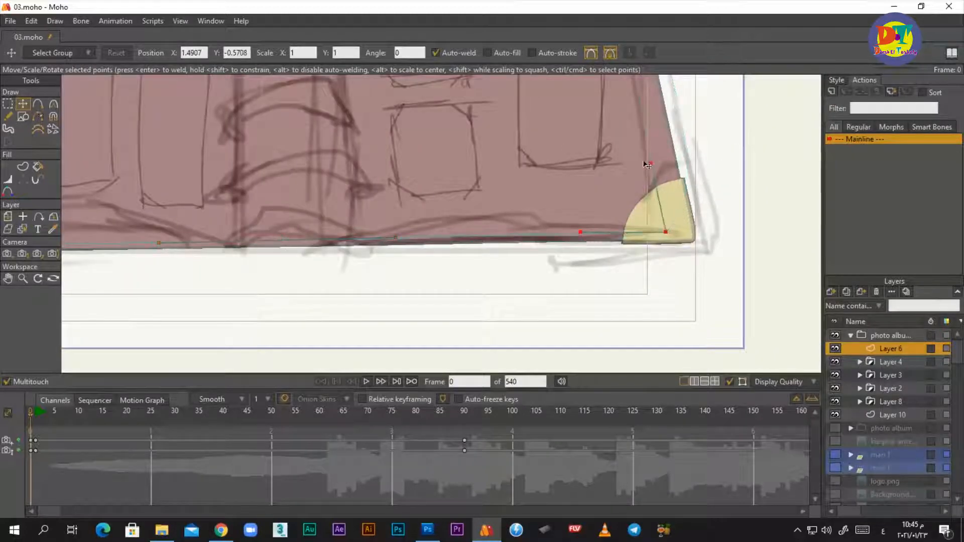
{"action": "scroll", "coordinate": [648, 164], "scroll_direction": "up", "scroll_amount": 6}
{"action": "scroll", "coordinate": [535, 199], "scroll_direction": "down", "scroll_amount": 3}
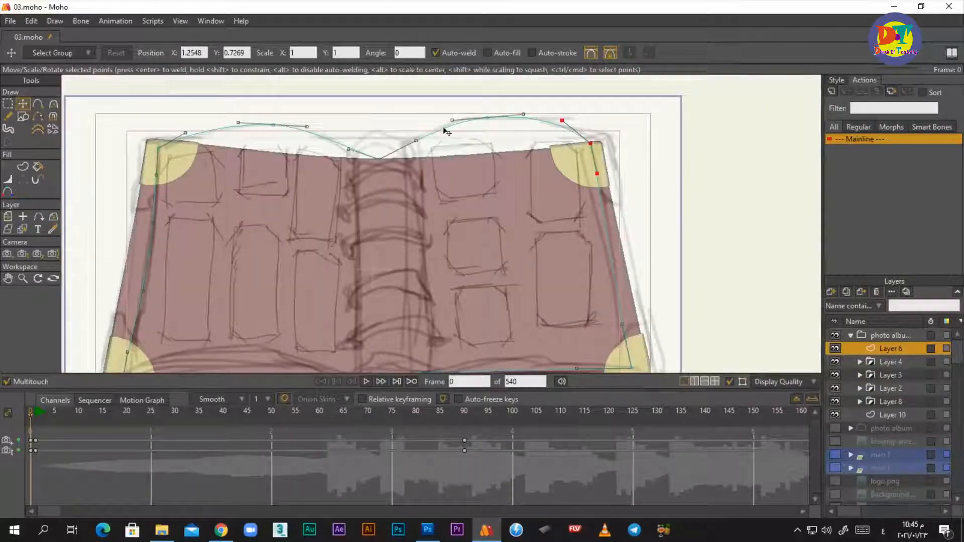
Step: Create a shape from the whole Layer 6 page outline with a light peach fill and a black stroke of width 6
{"action": "key", "text": "u"}
{"action": "key", "text": "ctrl+a"}
{"action": "scroll", "coordinate": [878, 418], "scroll_direction": "down", "scroll_amount": 1}
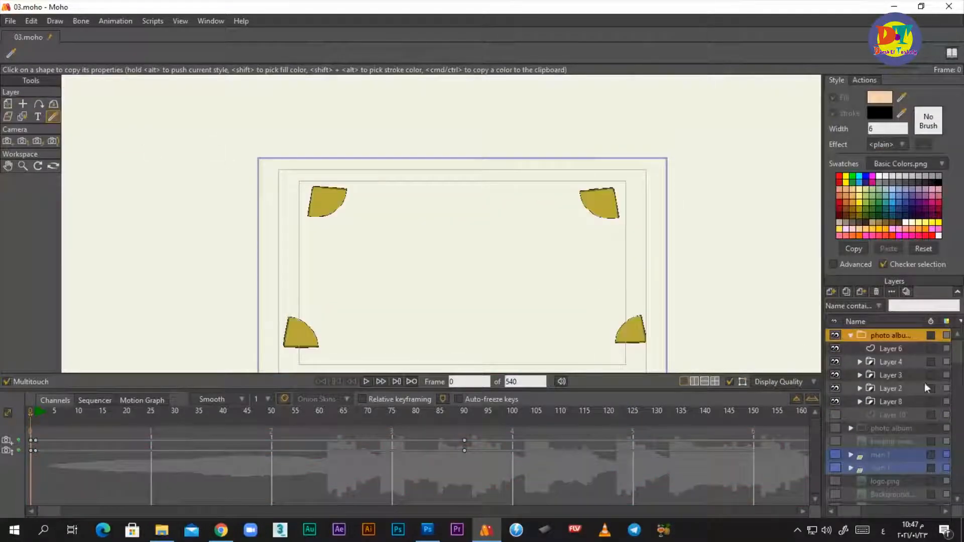
{"action": "left_click", "coordinate": [888, 349]}
{"action": "left_click", "coordinate": [24, 167]}
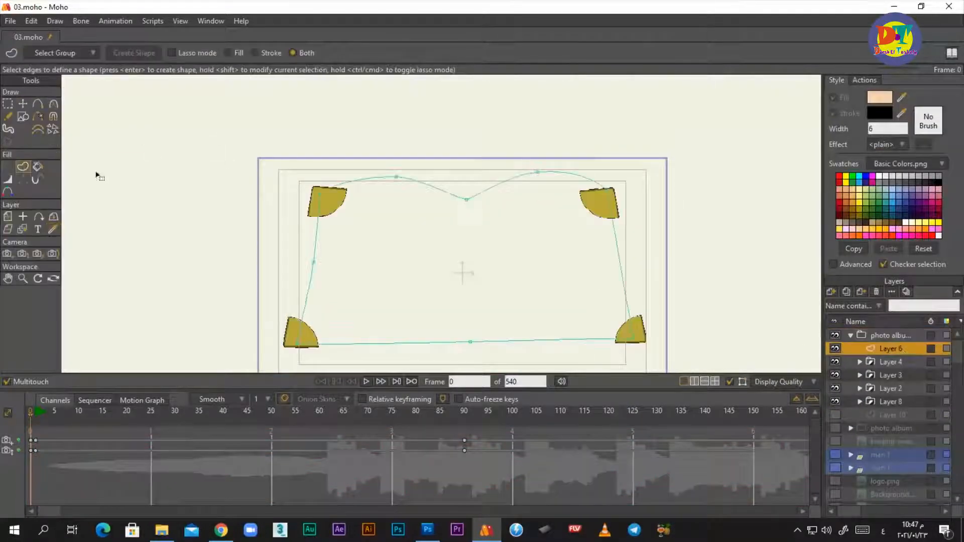
{"action": "key", "text": "ctrl+a"}
{"action": "key", "text": "Return"}
{"action": "scroll", "coordinate": [594, 237], "scroll_direction": "up", "scroll_amount": 3}
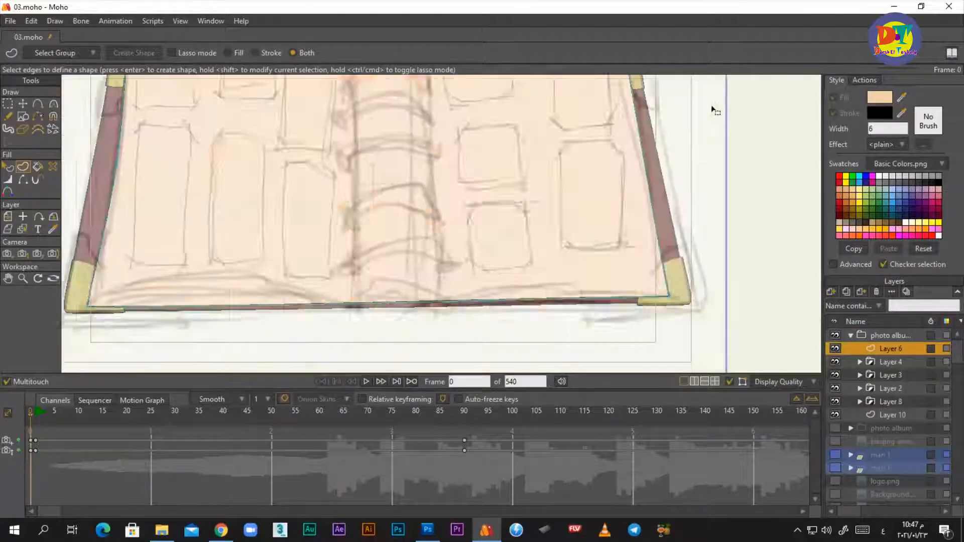
Step: Group the page layer with Layer 2 and set the group's masking to Hide all
{"action": "scroll", "coordinate": [448, 243], "scroll_direction": "down", "scroll_amount": 3}
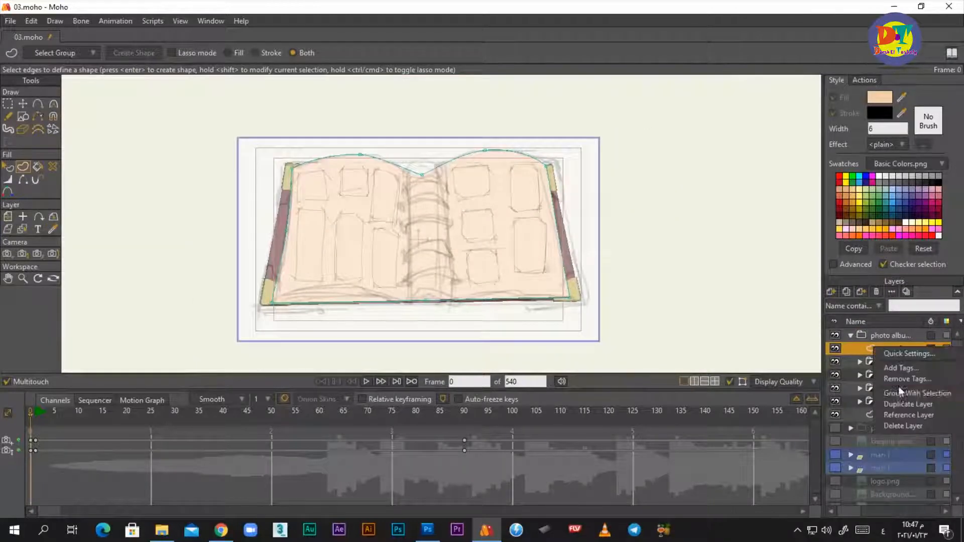
{"action": "left_click", "coordinate": [903, 393]}
{"action": "right_click", "coordinate": [890, 348]}
{"action": "left_click", "coordinate": [853, 314]}
{"action": "left_click", "coordinate": [482, 93]}
{"action": "left_click", "coordinate": [444, 169]}
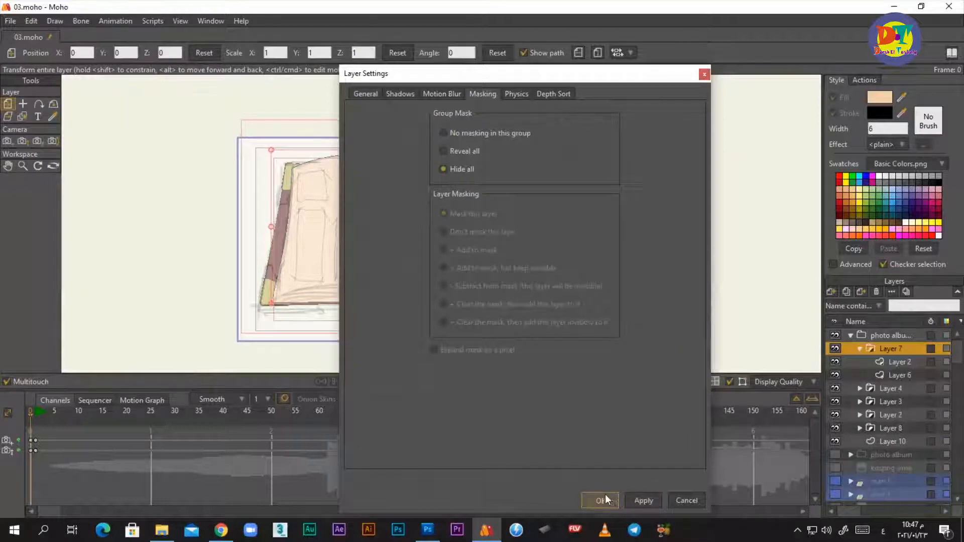
{"action": "left_click", "coordinate": [607, 500]}
Step: Trace a closed shading outline on Layer 2 along the left page's outer side and curved lower edge
{"action": "double_click", "coordinate": [893, 362]}
{"action": "key", "text": "Return"}
{"action": "scroll", "coordinate": [600, 302], "scroll_direction": "up", "scroll_amount": 3}
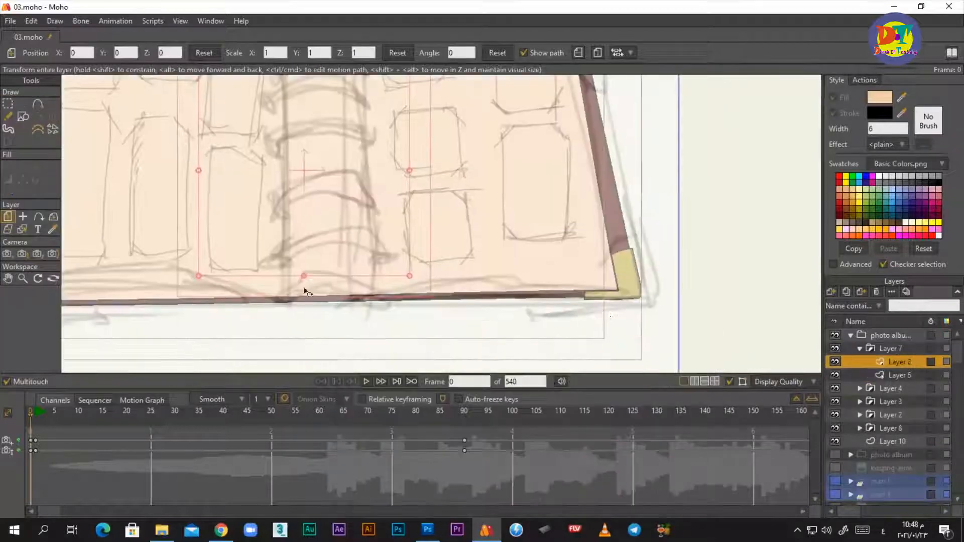
{"action": "key", "text": "a"}
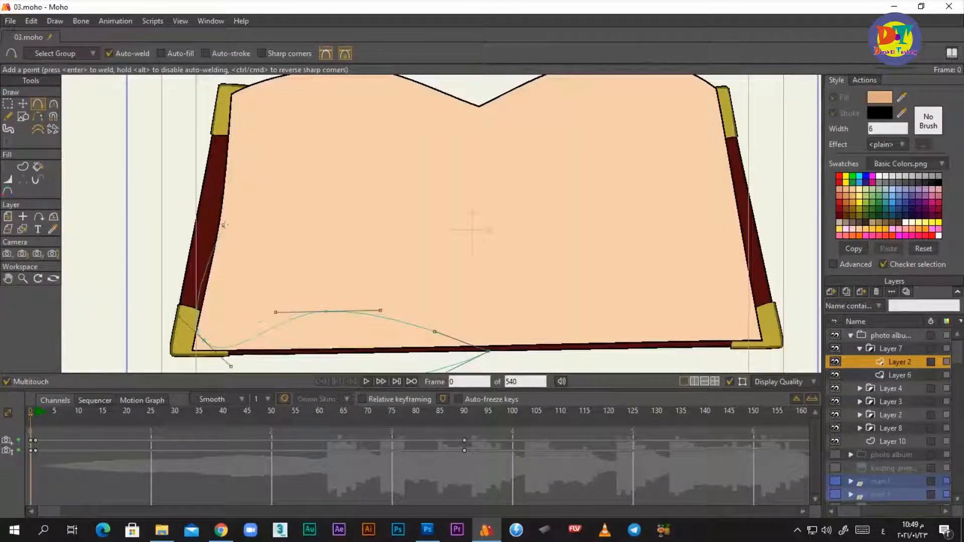
{"action": "scroll", "coordinate": [170, 346], "scroll_direction": "down", "scroll_amount": 3}
Step: Adjust the shading outline's points and handles along the left page, and create a darker peach filled shape from it
{"action": "key", "text": "t"}
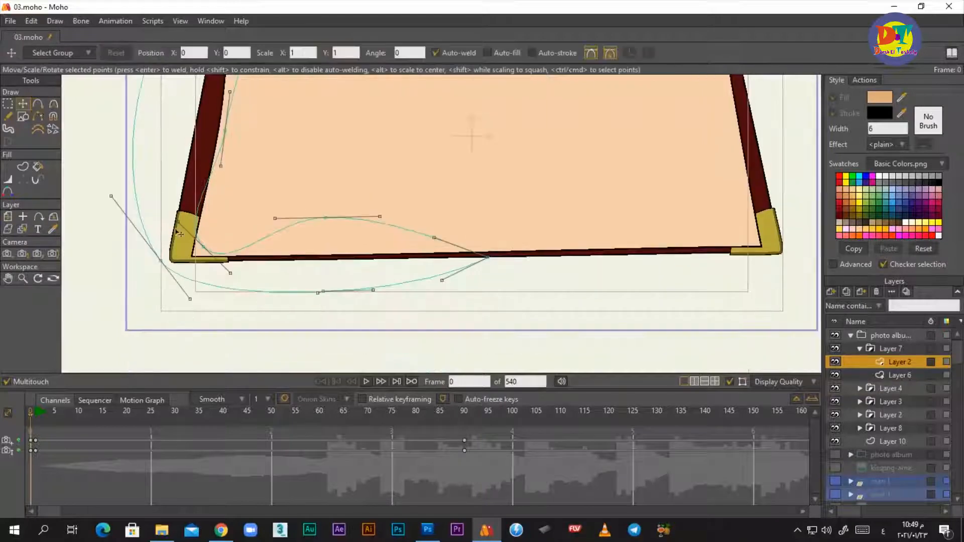
{"action": "scroll", "coordinate": [172, 245], "scroll_direction": "up", "scroll_amount": 10}
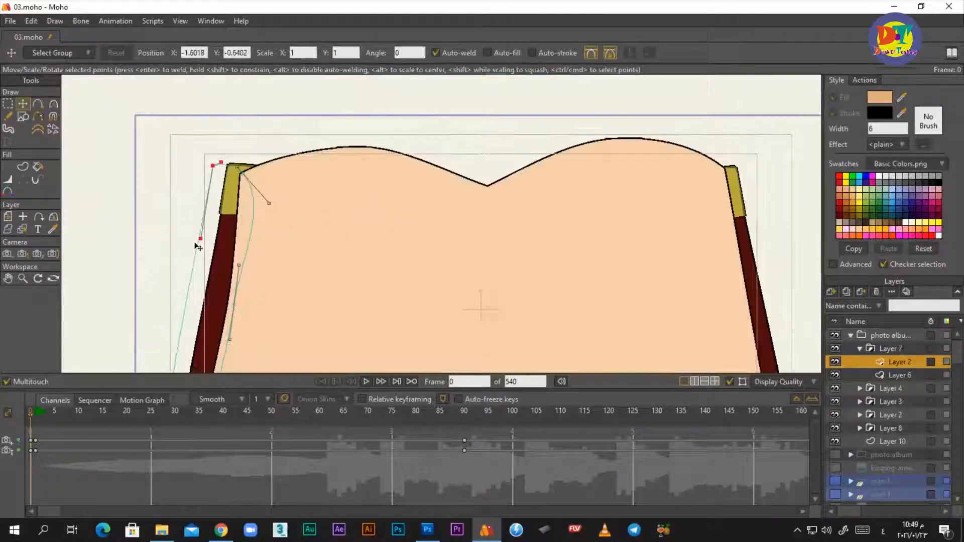
{"action": "scroll", "coordinate": [214, 161], "scroll_direction": "up", "scroll_amount": 3}
{"action": "key", "text": "Home"}
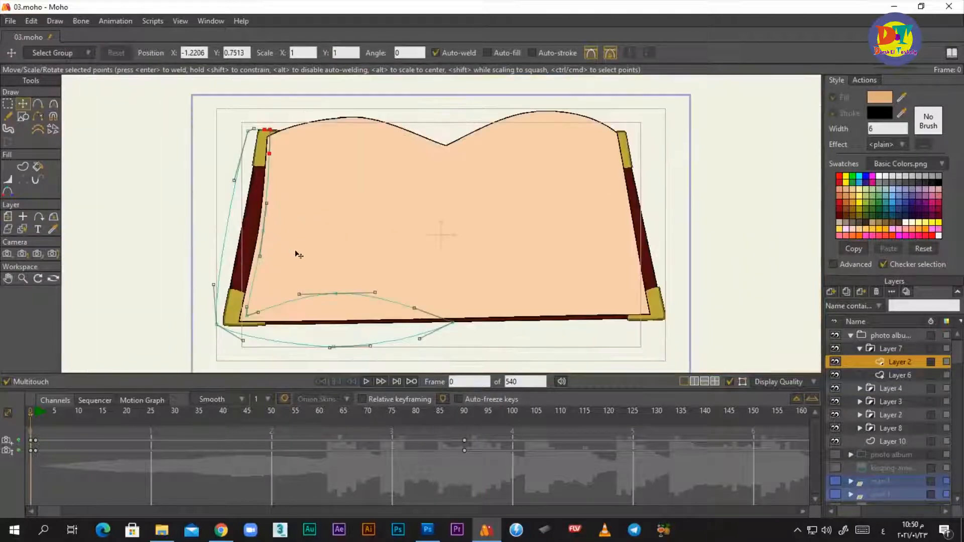
{"action": "key", "text": "u"}
{"action": "key", "text": "Return"}
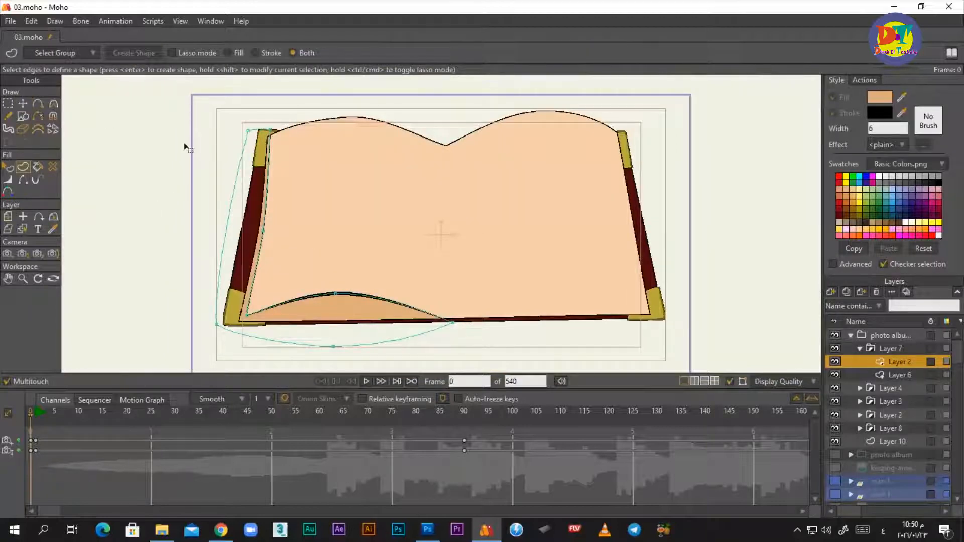
Step: Draw a page-edge line on Layer 2 below the left page's lower curve and up along its outer side
{"action": "scroll", "coordinate": [265, 201], "scroll_direction": "up", "scroll_amount": 1}
{"action": "key", "text": "a"}
{"action": "scroll", "coordinate": [405, 321], "scroll_direction": "up", "scroll_amount": 3}
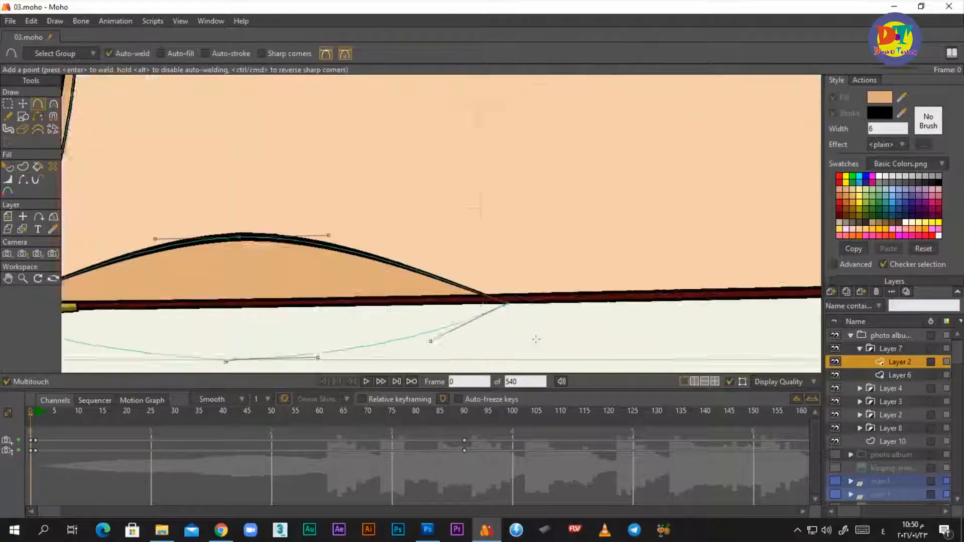
{"action": "key", "text": "u"}
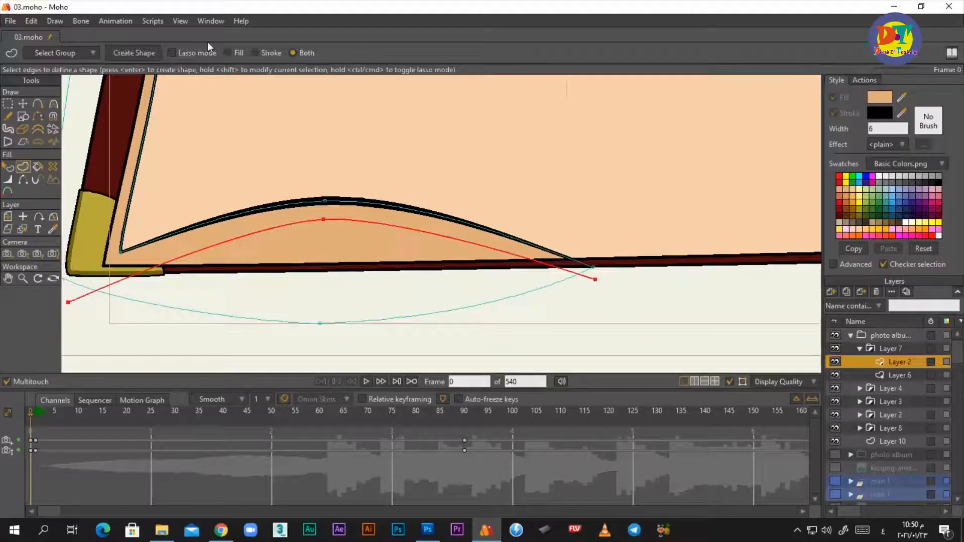
{"action": "key", "text": "a"}
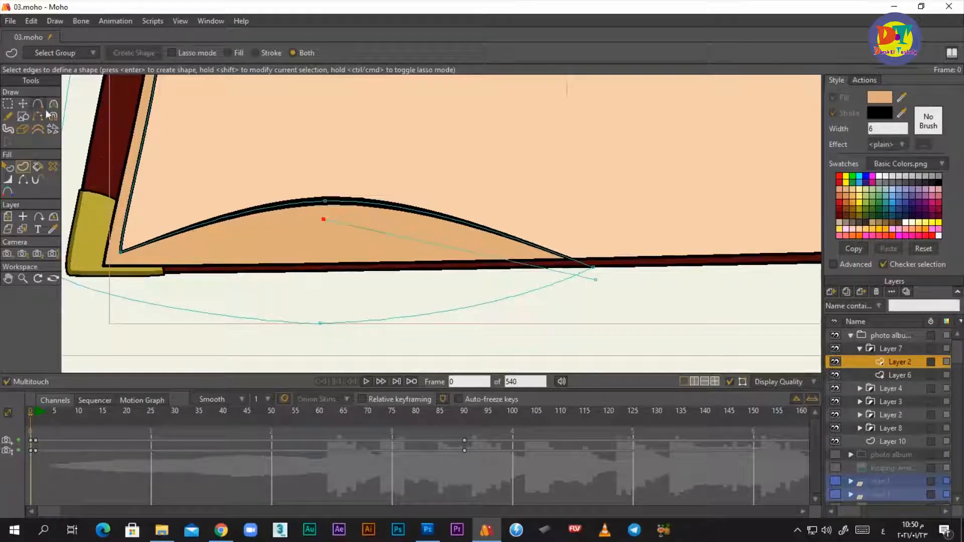
{"action": "scroll", "coordinate": [83, 222], "scroll_direction": "down", "scroll_amount": 3}
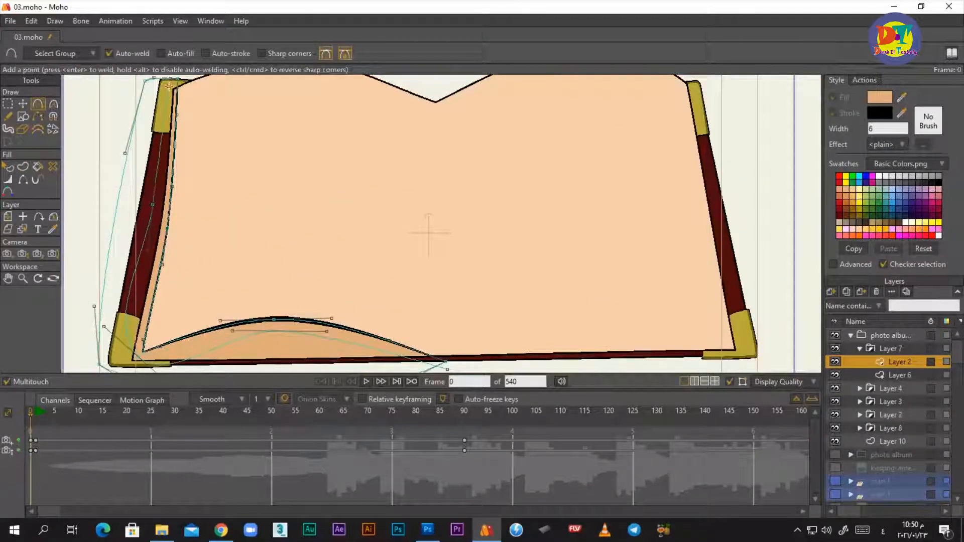
Step: Adjust the page-edge line's points and handles so it follows the left page's outer side
{"action": "key", "text": "t"}
{"action": "scroll", "coordinate": [207, 279], "scroll_direction": "up", "scroll_amount": 3}
{"action": "scroll", "coordinate": [258, 241], "scroll_direction": "down", "scroll_amount": 4}
{"action": "scroll", "coordinate": [255, 217], "scroll_direction": "up", "scroll_amount": 3}
{"action": "left_click", "coordinate": [261, 212]}
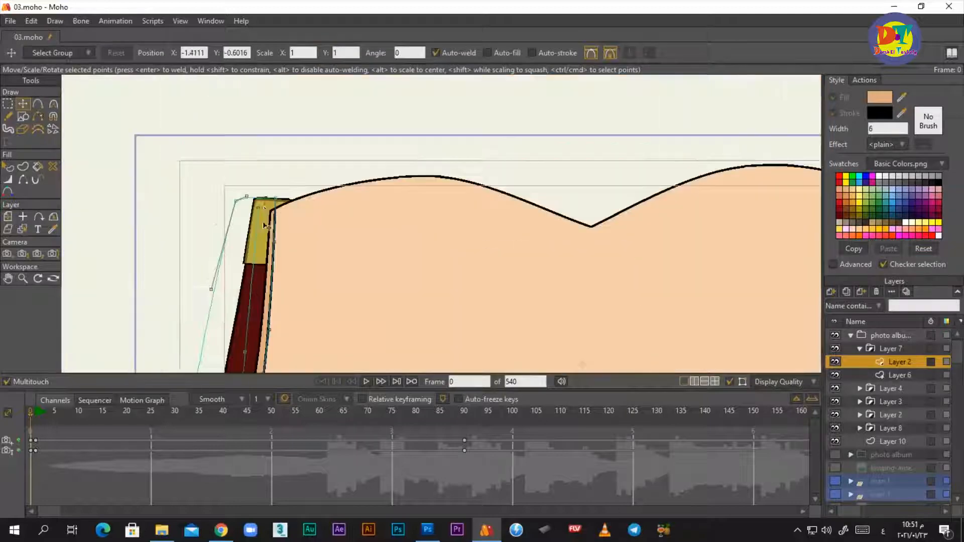
{"action": "scroll", "coordinate": [258, 211], "scroll_direction": "up", "scroll_amount": 5}
{"action": "left_click_drag", "start_coordinate": [244, 176], "coordinate": [252, 154]}
{"action": "scroll", "coordinate": [252, 161], "scroll_direction": "down", "scroll_amount": 5}
{"action": "left_click", "coordinate": [251, 233]}
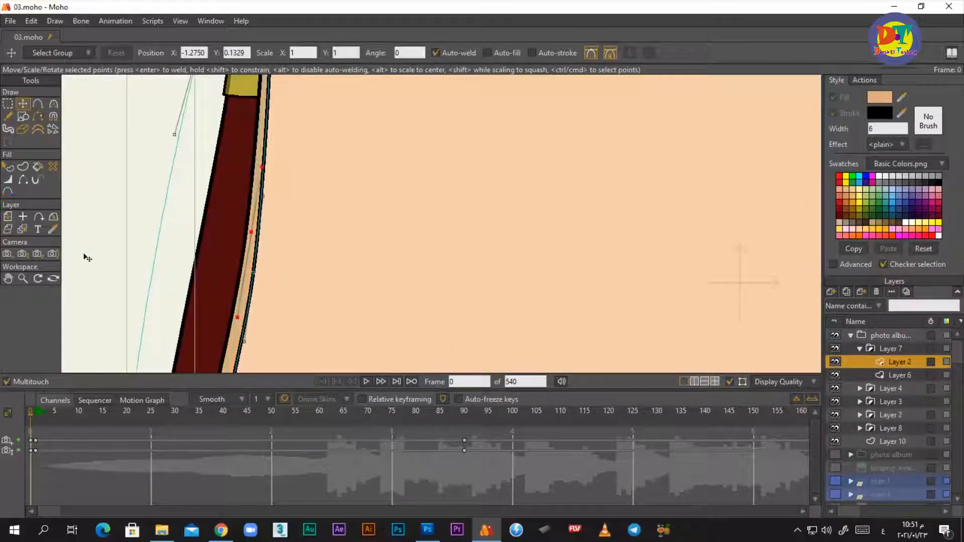
Step: Create a black stroke of width 6 from the left page's first page-edge line
{"action": "key", "text": "u"}
{"action": "scroll", "coordinate": [261, 281], "scroll_direction": "down", "scroll_amount": 4}
{"action": "scroll", "coordinate": [251, 321], "scroll_direction": "up", "scroll_amount": 4}
{"action": "left_click", "coordinate": [357, 195]}
{"action": "key", "text": "space"}
{"action": "scroll", "coordinate": [173, 294], "scroll_direction": "down", "scroll_amount": 4}
Step: Draw a second page-edge line beneath the first on the left page, and adjust its corner, curve and end points
{"action": "left_click", "coordinate": [37, 104]}
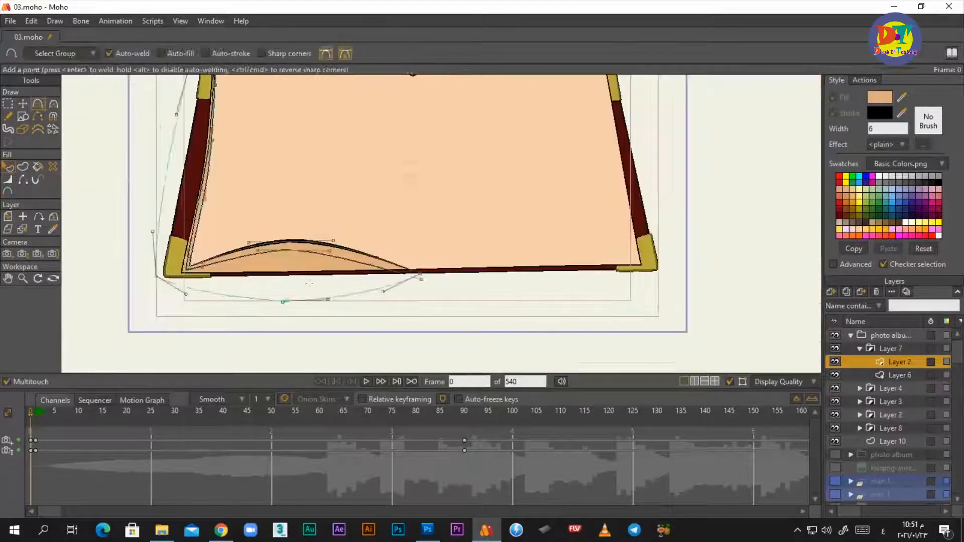
{"action": "scroll", "coordinate": [159, 286], "scroll_direction": "up", "scroll_amount": 4}
{"action": "key", "text": "t"}
{"action": "scroll", "coordinate": [231, 271], "scroll_direction": "up", "scroll_amount": 6}
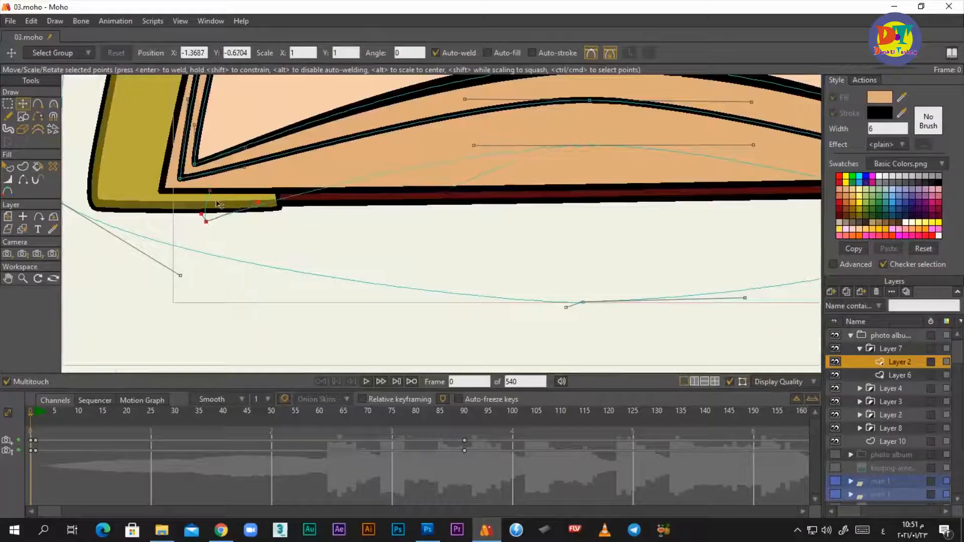
{"action": "scroll", "coordinate": [203, 173], "scroll_direction": "up", "scroll_amount": 4}
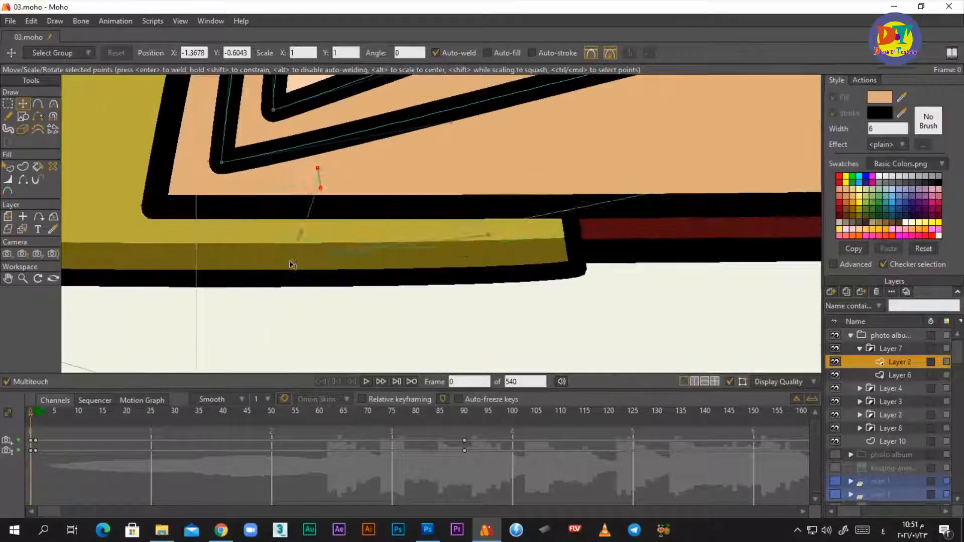
{"action": "left_click_drag", "start_coordinate": [320, 172], "coordinate": [236, 194]}
{"action": "scroll", "coordinate": [227, 145], "scroll_direction": "up", "scroll_amount": 3}
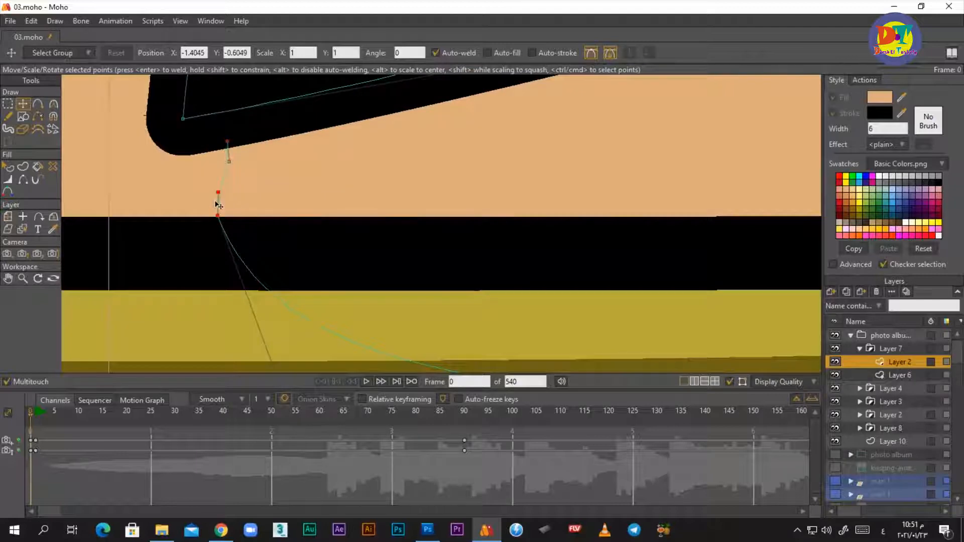
{"action": "scroll", "coordinate": [219, 152], "scroll_direction": "down", "scroll_amount": 3}
{"action": "scroll", "coordinate": [241, 234], "scroll_direction": "up", "scroll_amount": 5}
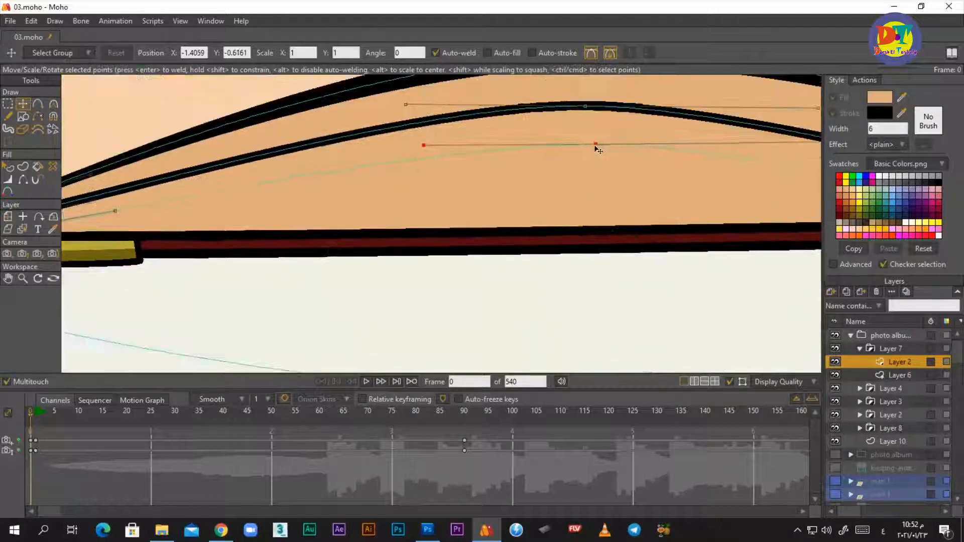
{"action": "left_click_drag", "start_coordinate": [718, 207], "coordinate": [721, 186]}
{"action": "scroll", "coordinate": [701, 192], "scroll_direction": "down", "scroll_amount": 4}
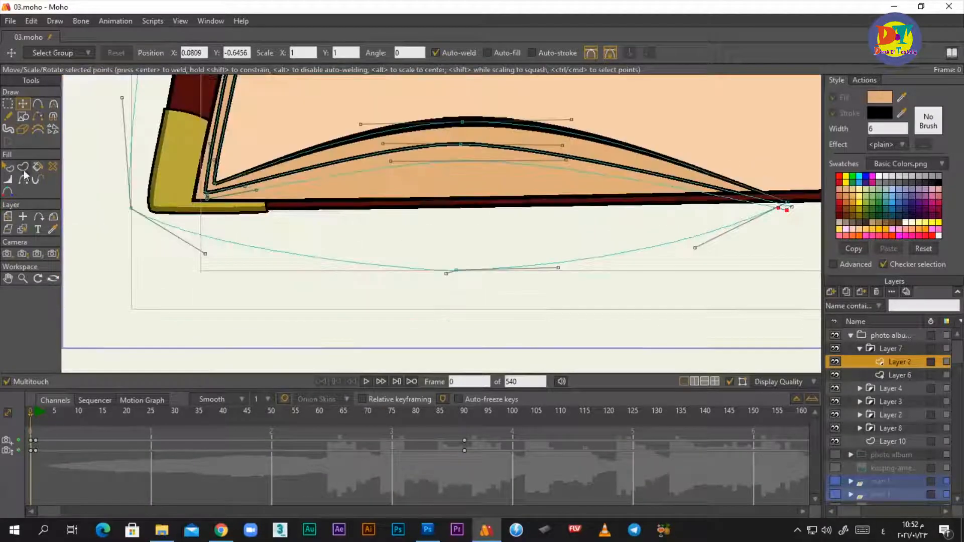
Step: Create a black stroke from the second page-edge line of the left page
{"action": "left_click", "coordinate": [23, 167]}
{"action": "left_click", "coordinate": [298, 176]}
{"action": "left_click", "coordinate": [135, 52]}
{"action": "left_click", "coordinate": [9, 104]}
{"action": "scroll", "coordinate": [244, 268], "scroll_direction": "down", "scroll_amount": 4}
Step: Draw a third curved page-edge line below the others, create a black stroke from it, and adjust its end points
{"action": "key", "text": "a"}
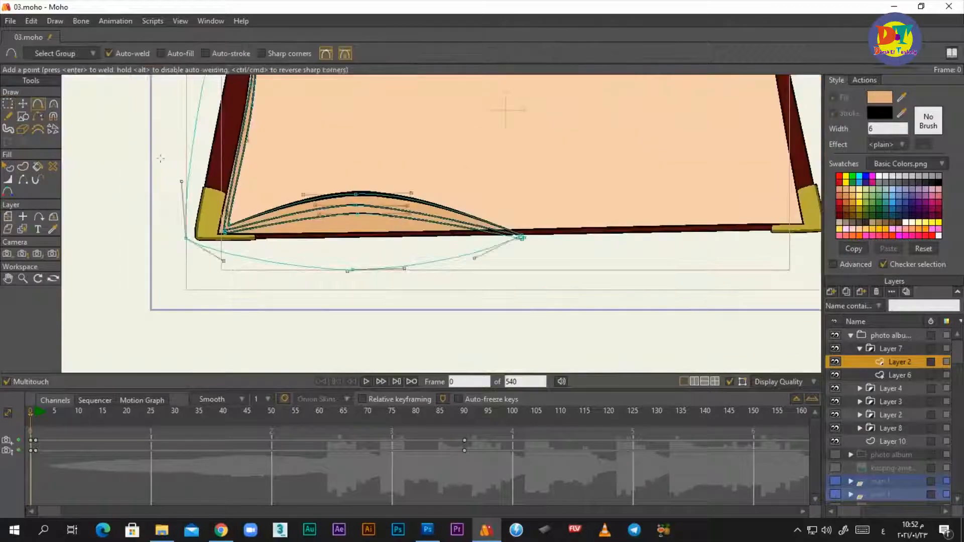
{"action": "scroll", "coordinate": [396, 229], "scroll_direction": "up", "scroll_amount": 4}
{"action": "left_click_drag", "start_coordinate": [413, 229], "coordinate": [301, 212]}
{"action": "left_click", "coordinate": [23, 166]}
{"action": "left_click", "coordinate": [201, 227]}
{"action": "left_click", "coordinate": [135, 52]}
{"action": "left_click", "coordinate": [8, 104]}
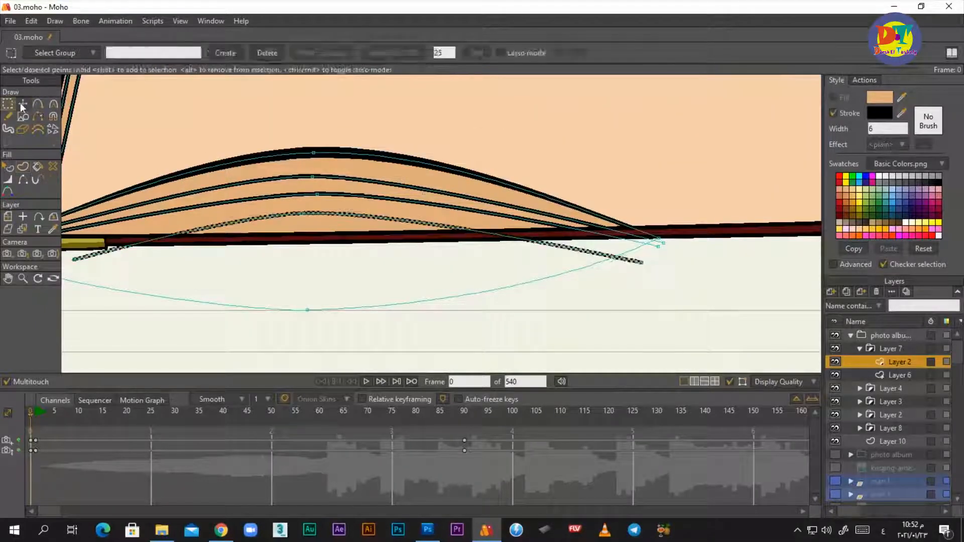
{"action": "left_click", "coordinate": [22, 103]}
{"action": "left_click_drag", "start_coordinate": [84, 261], "coordinate": [214, 241]}
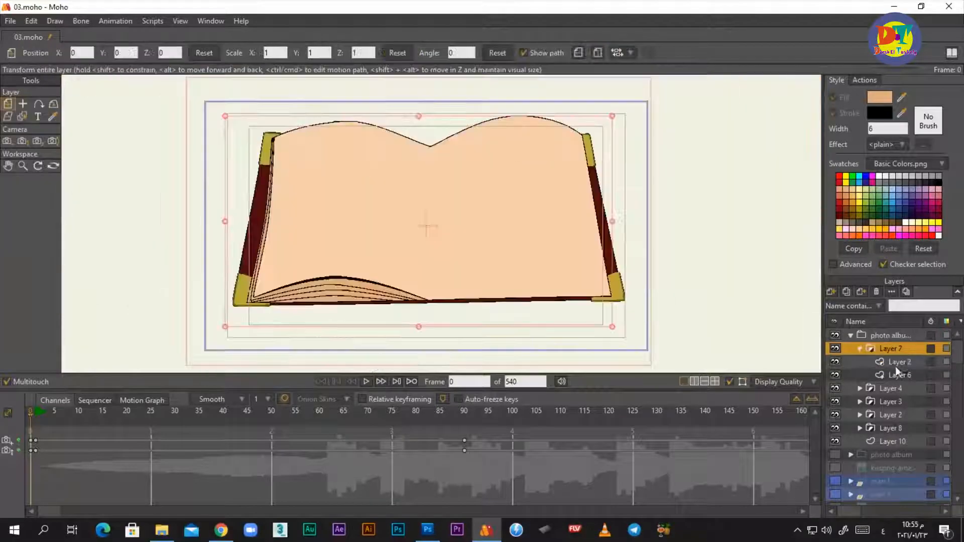
Step: Duplicate Layer 2, flip the copy horizontally, and fit it to the right page with X scale 0.9450 and angle 1.4005
{"action": "left_click", "coordinate": [895, 365]}
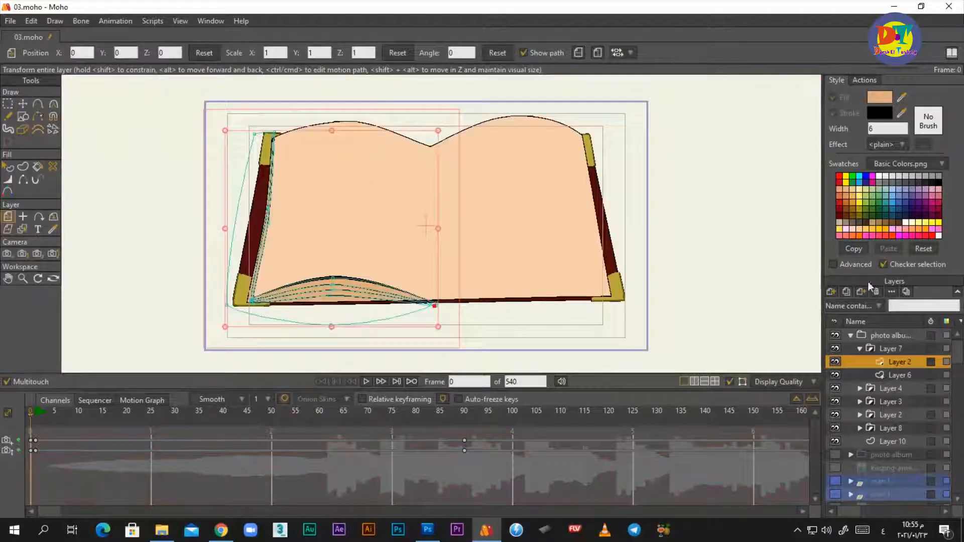
{"action": "left_click", "coordinate": [578, 53]}
{"action": "scroll", "coordinate": [622, 265], "scroll_direction": "up", "scroll_amount": 3}
{"action": "left_click_drag", "start_coordinate": [372, 249], "coordinate": [392, 244]}
{"action": "scroll", "coordinate": [409, 301], "scroll_direction": "down", "scroll_amount": 4}
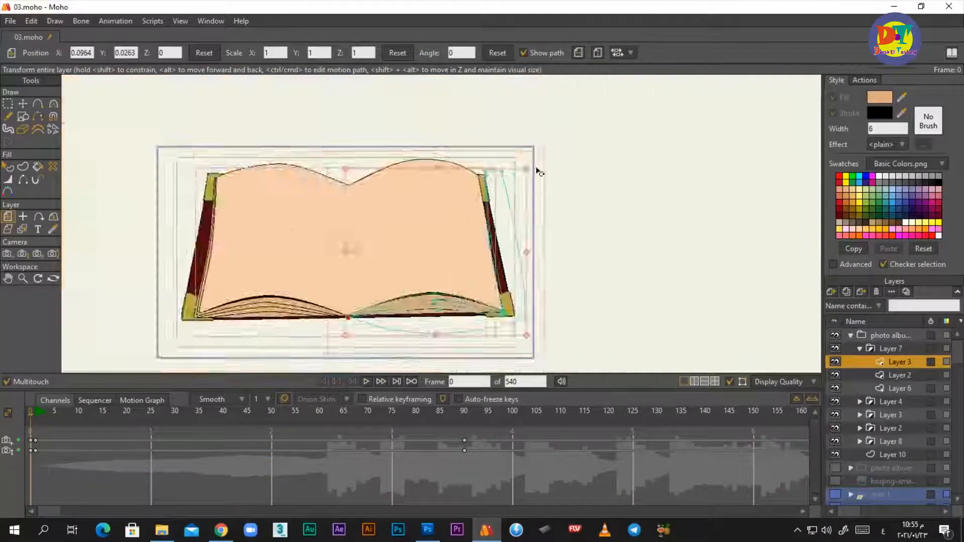
{"action": "left_click_drag", "start_coordinate": [536, 168], "coordinate": [530, 155]}
{"action": "scroll", "coordinate": [508, 195], "scroll_direction": "up", "scroll_amount": 3}
{"action": "scroll", "coordinate": [511, 152], "scroll_direction": "down", "scroll_amount": 3}
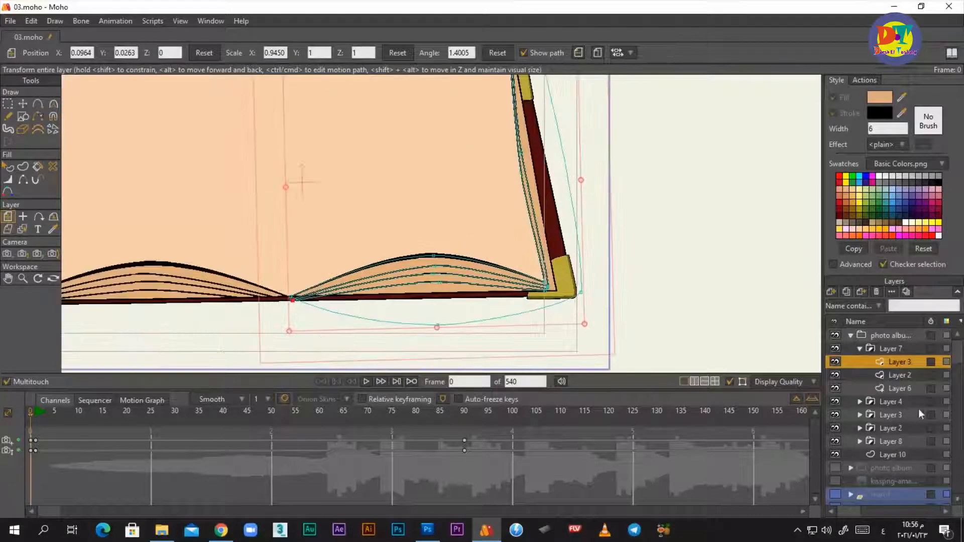
Step: Add a vector layer and draw a narrow closed outline along the centre fold, adjusting its points and handles into a vertical band
{"action": "scroll", "coordinate": [390, 163], "scroll_direction": "down", "scroll_amount": 3}
{"action": "key", "text": "a"}
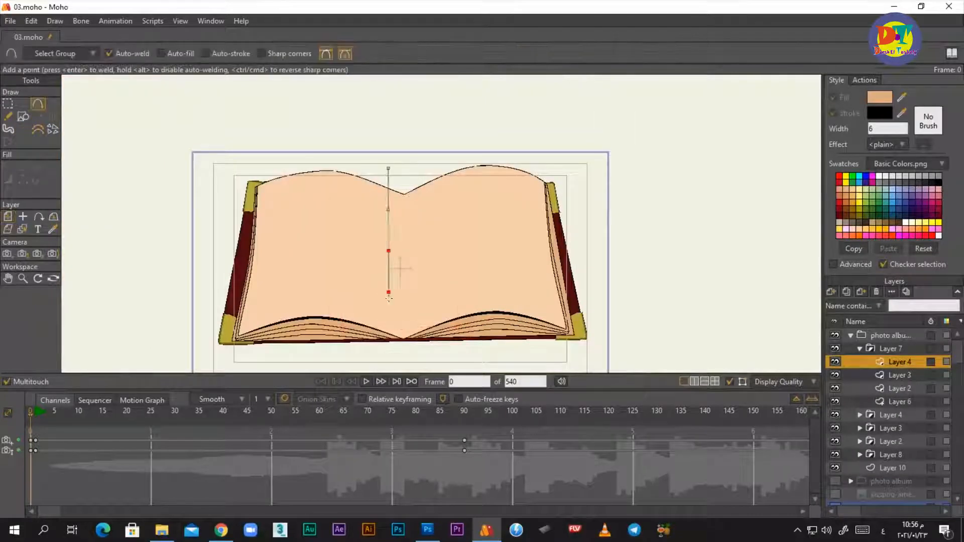
{"action": "key", "text": "t"}
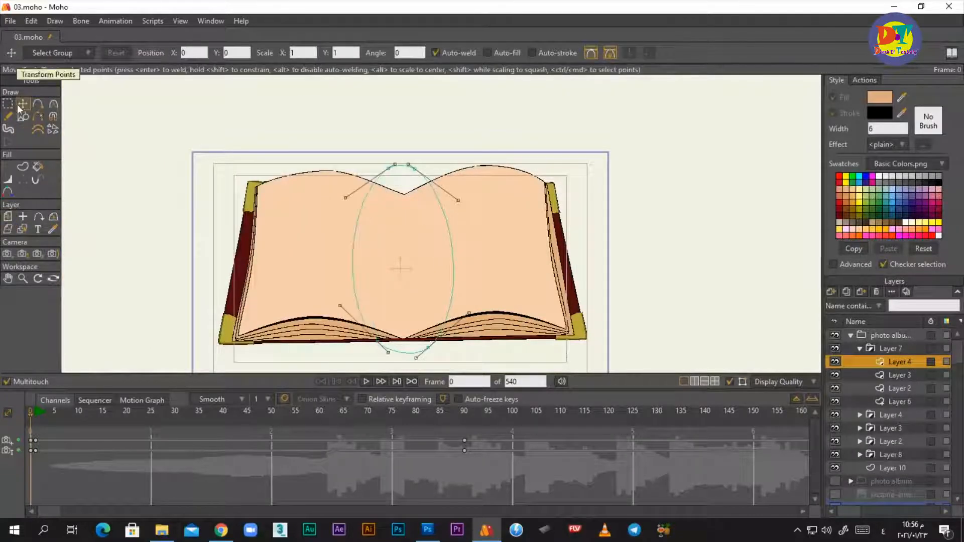
{"action": "left_click_drag", "start_coordinate": [469, 308], "coordinate": [417, 346]}
{"action": "scroll", "coordinate": [372, 153], "scroll_direction": "up", "scroll_amount": 3}
{"action": "left_click_drag", "start_coordinate": [407, 171], "coordinate": [431, 178]}
{"action": "left_click_drag", "start_coordinate": [434, 261], "coordinate": [422, 199]}
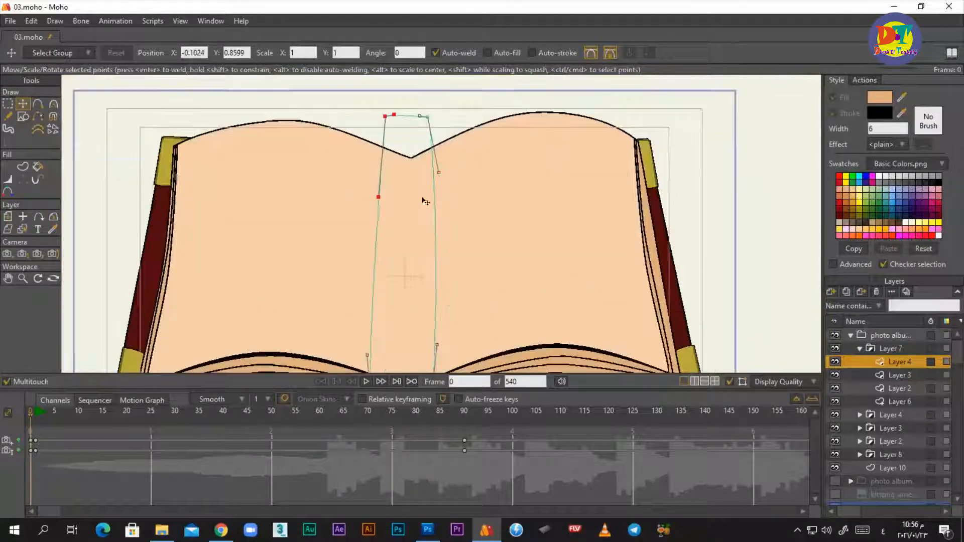
{"action": "scroll", "coordinate": [440, 266], "scroll_direction": "down", "scroll_amount": 3}
Step: Create a darker brown filled shape from the whole fold outline, and move its layer directly above Layer 6
{"action": "key", "text": "u"}
{"action": "key", "text": "ctrl+a"}
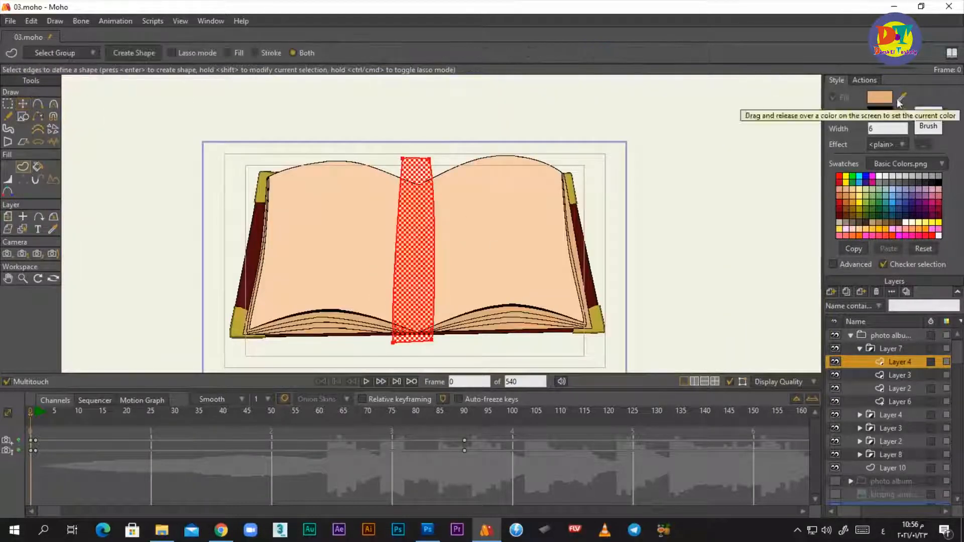
{"action": "left_click", "coordinate": [53, 230]}
{"action": "scroll", "coordinate": [336, 301], "scroll_direction": "up", "scroll_amount": 4}
{"action": "key", "text": "u"}
{"action": "scroll", "coordinate": [308, 257], "scroll_direction": "down", "scroll_amount": 3}
{"action": "left_click", "coordinate": [880, 97]}
{"action": "left_click", "coordinate": [670, 315]}
{"action": "key", "text": "Return"}
{"action": "left_click_drag", "start_coordinate": [900, 384], "coordinate": [900, 395]}
{"action": "scroll", "coordinate": [538, 254], "scroll_direction": "up", "scroll_amount": 3}
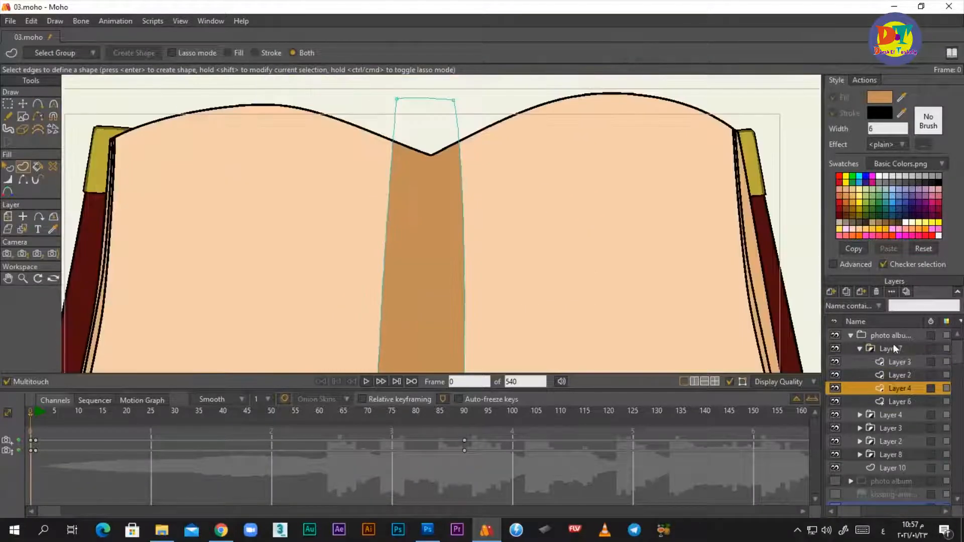
Step: Draw a vertical line down the centre fold on Layer 6 and create a black stroke from it
{"action": "key", "text": "0"}
{"action": "scroll", "coordinate": [504, 217], "scroll_direction": "down", "scroll_amount": 2}
{"action": "left_click", "coordinate": [38, 104]}
{"action": "left_click_drag", "start_coordinate": [442, 137], "coordinate": [441, 327]}
{"action": "left_click", "coordinate": [24, 103]}
{"action": "key", "text": "u"}
{"action": "left_click", "coordinate": [28, 176]}
{"action": "left_click", "coordinate": [441, 216]}
Step: Add a point midway along the centre fold line and widen the stroke there to 368 percent
{"action": "left_click", "coordinate": [40, 103]}
{"action": "left_click", "coordinate": [442, 222]}
{"action": "left_click", "coordinate": [9, 180]}
{"action": "left_click_drag", "start_coordinate": [467, 234], "coordinate": [524, 251]}
{"action": "scroll", "coordinate": [524, 251], "scroll_direction": "down", "scroll_amount": 2}
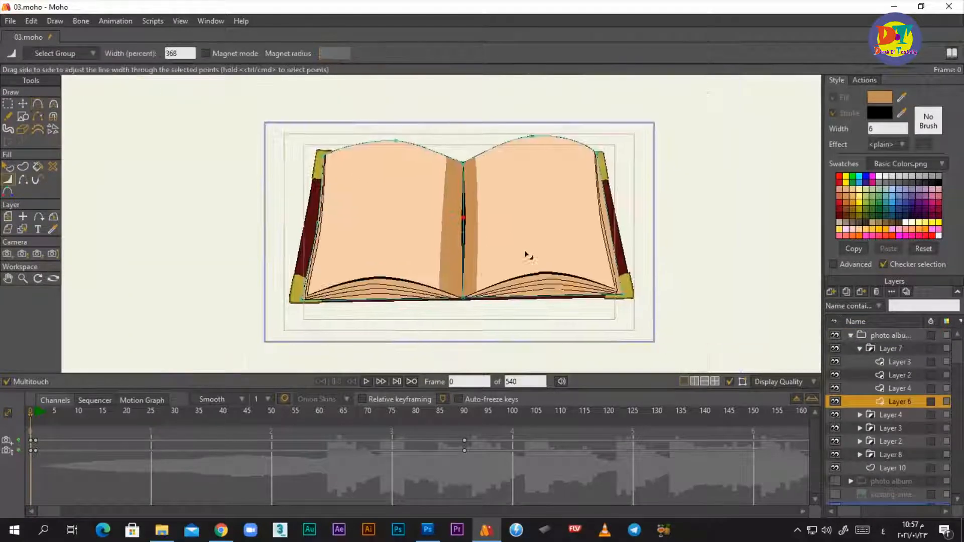
Step: Make the centre fold shading semi-transparent with the Soft Edge effect, and render frame 0 to check it
{"action": "left_click", "coordinate": [8, 167]}
{"action": "left_click", "coordinate": [455, 246]}
{"action": "left_click", "coordinate": [880, 97]}
{"action": "left_click_drag", "start_coordinate": [660, 146], "coordinate": [662, 203]}
{"action": "left_click", "coordinate": [664, 310]}
{"action": "left_click", "coordinate": [886, 144]}
{"action": "left_click", "coordinate": [896, 182]}
{"action": "left_click", "coordinate": [509, 333]}
{"action": "key", "text": "ctrl+r"}
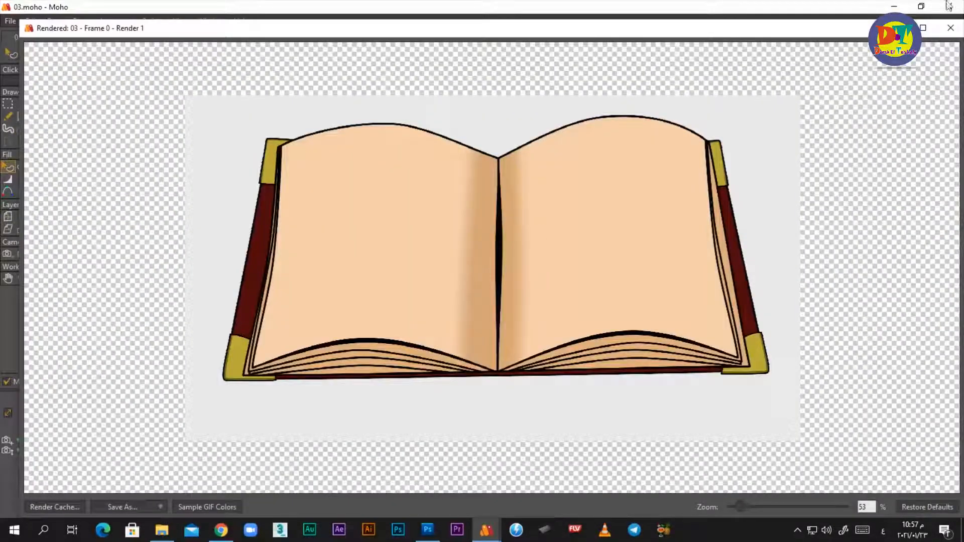
{"action": "left_click", "coordinate": [950, 28]}
Step: Widen the fold shading on the right page by moving its outer points outward
{"action": "key", "text": "t"}
{"action": "scroll", "coordinate": [456, 236], "scroll_direction": "up", "scroll_amount": 3}
{"action": "scroll", "coordinate": [457, 286], "scroll_direction": "down", "scroll_amount": 2}
{"action": "scroll", "coordinate": [544, 186], "scroll_direction": "up", "scroll_amount": 2}
{"action": "scroll", "coordinate": [544, 186], "scroll_direction": "down", "scroll_amount": 3}
Step: Change the fill of the page-edge shading on both the right and left pages to a darker brown
{"action": "left_click", "coordinate": [890, 362]}
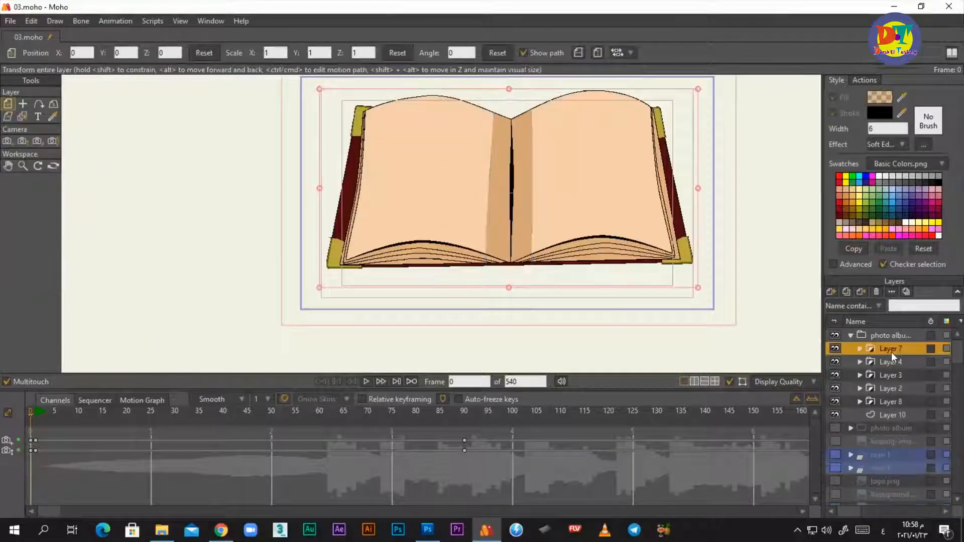
{"action": "scroll", "coordinate": [507, 200], "scroll_direction": "up", "scroll_amount": 3}
{"action": "key", "text": "q"}
{"action": "left_click", "coordinate": [603, 215]}
{"action": "left_click", "coordinate": [880, 97]}
{"action": "key", "text": "Return"}
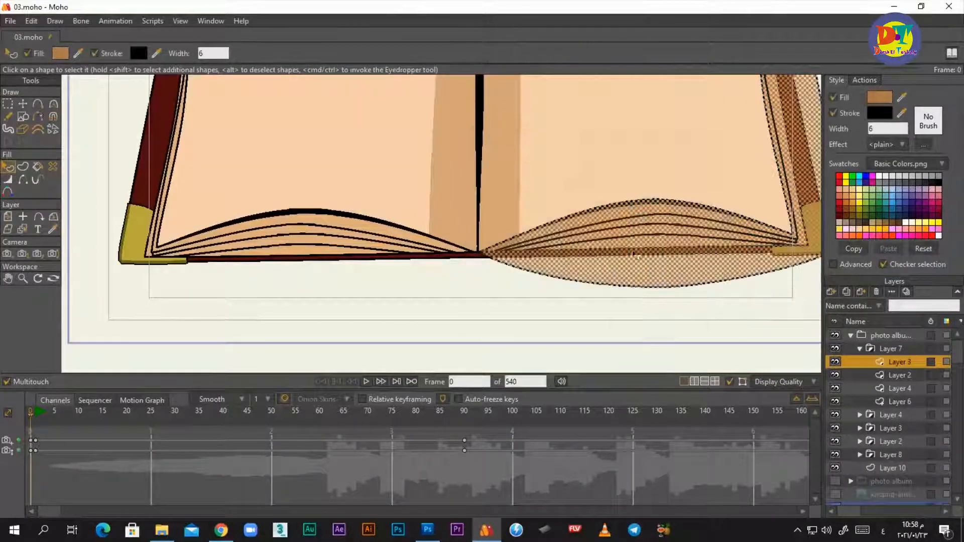
{"action": "left_click", "coordinate": [367, 231]}
Step: Render frame 0 to check the whole photo album, and close the preview
{"action": "left_click", "coordinate": [888, 335]}
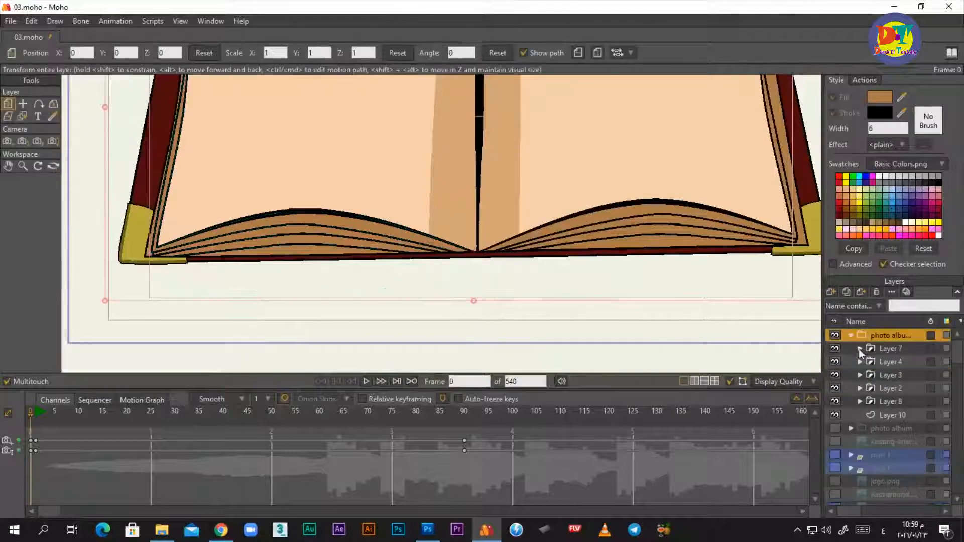
{"action": "scroll", "coordinate": [614, 253], "scroll_direction": "down", "scroll_amount": 3}
{"action": "key", "text": "ctrl+r"}
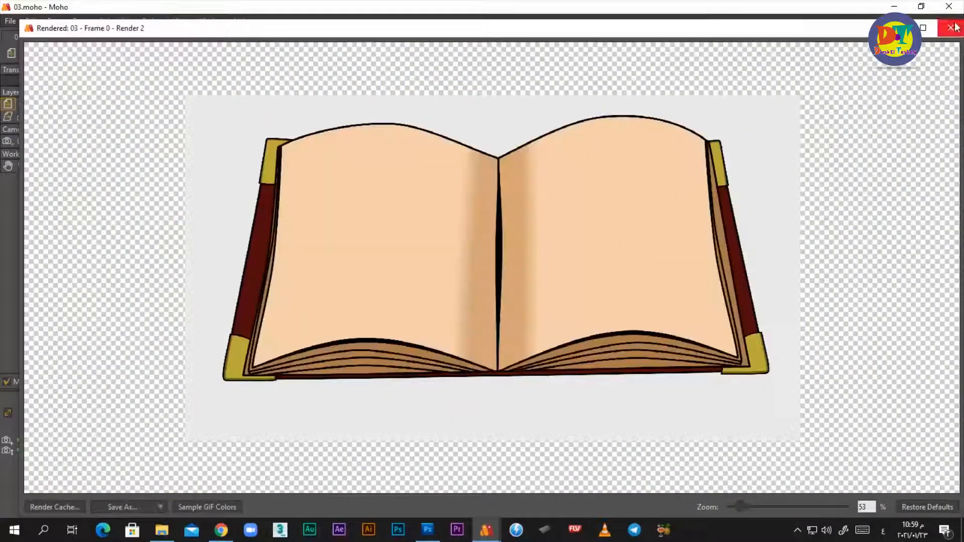
{"action": "left_click", "coordinate": [950, 27]}
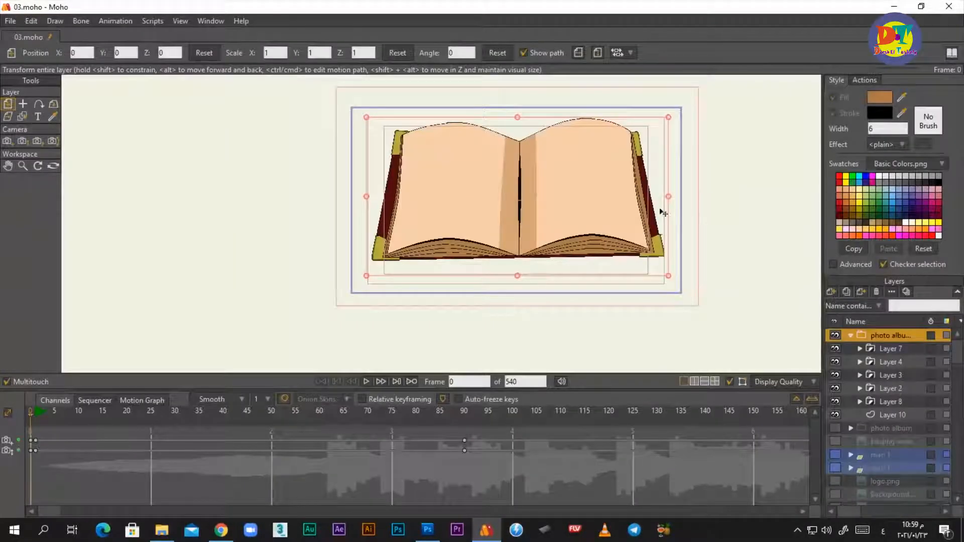
Step: Import Kashaf El Nougoom.psd as separate image layers above Layer 7
{"action": "key", "text": "ctrl+shift+i"}
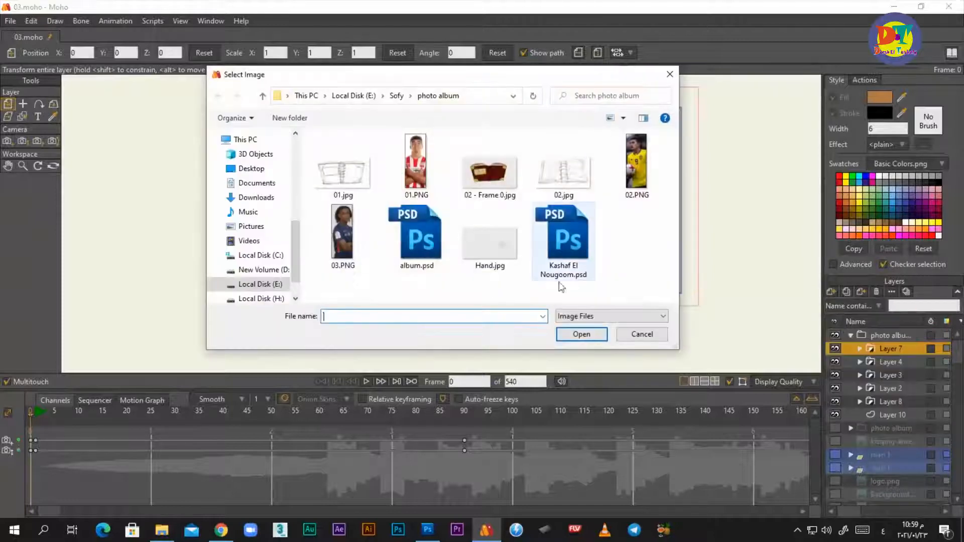
{"action": "double_click", "coordinate": [555, 261]}
{"action": "left_click", "coordinate": [466, 254]}
{"action": "scroll", "coordinate": [281, 309], "scroll_direction": "down", "scroll_amount": 2}
{"action": "left_click", "coordinate": [284, 308]}
{"action": "scroll", "coordinate": [284, 309], "scroll_direction": "up", "scroll_amount": 2}
{"action": "left_click", "coordinate": [645, 349]}
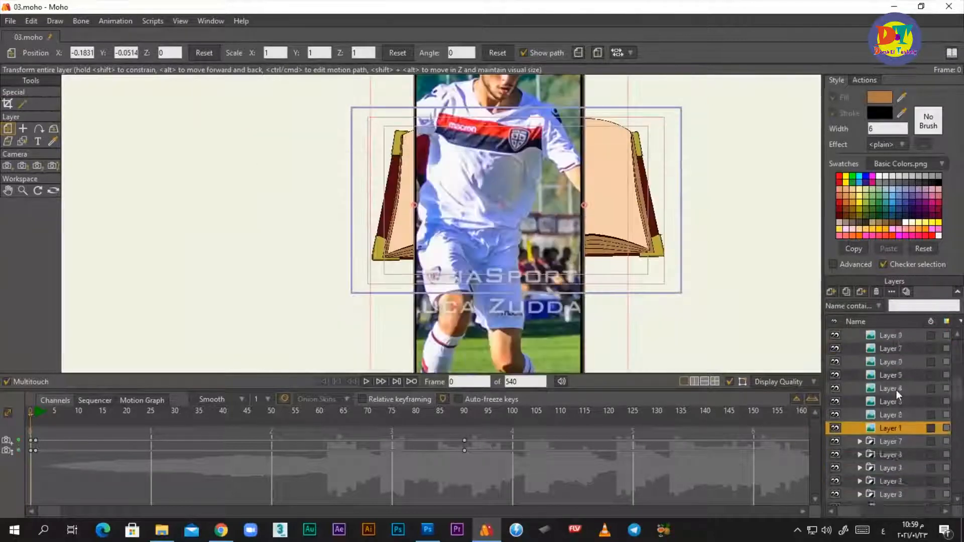
Step: Group the imported image layers together and hide all of them except Layer 1
{"action": "right_click", "coordinate": [873, 351]}
{"action": "left_click", "coordinate": [868, 417]}
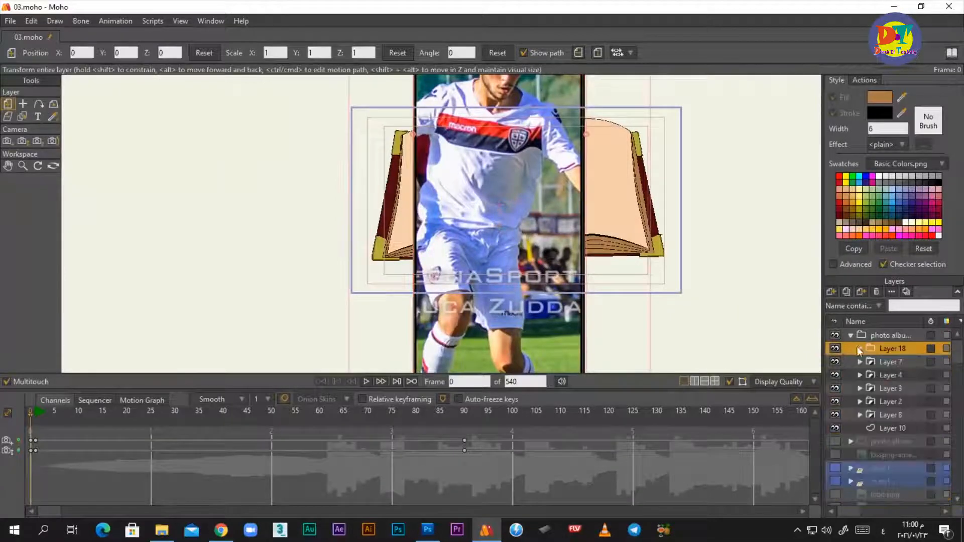
{"action": "left_click", "coordinate": [859, 348]}
{"action": "left_click", "coordinate": [896, 441]}
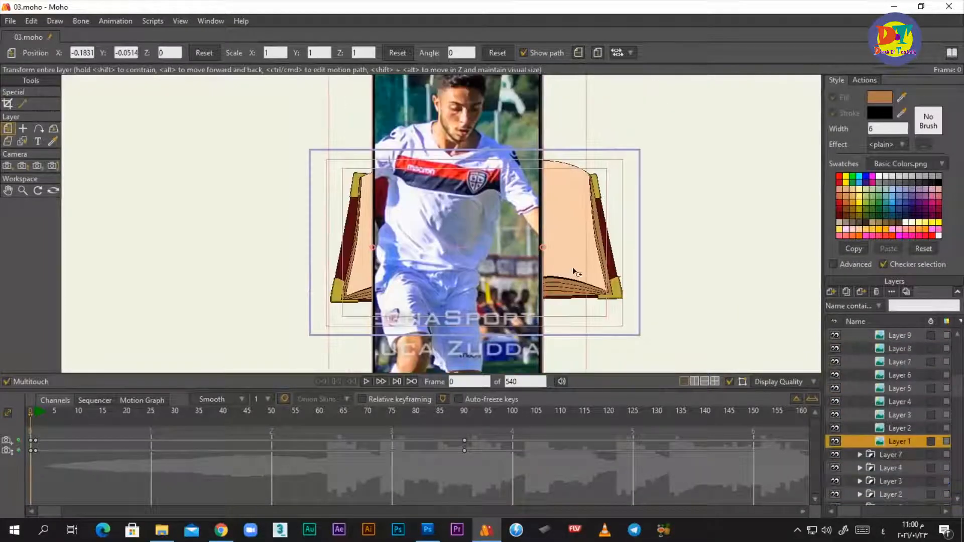
{"action": "left_click_drag", "start_coordinate": [835, 427], "coordinate": [834, 335]}
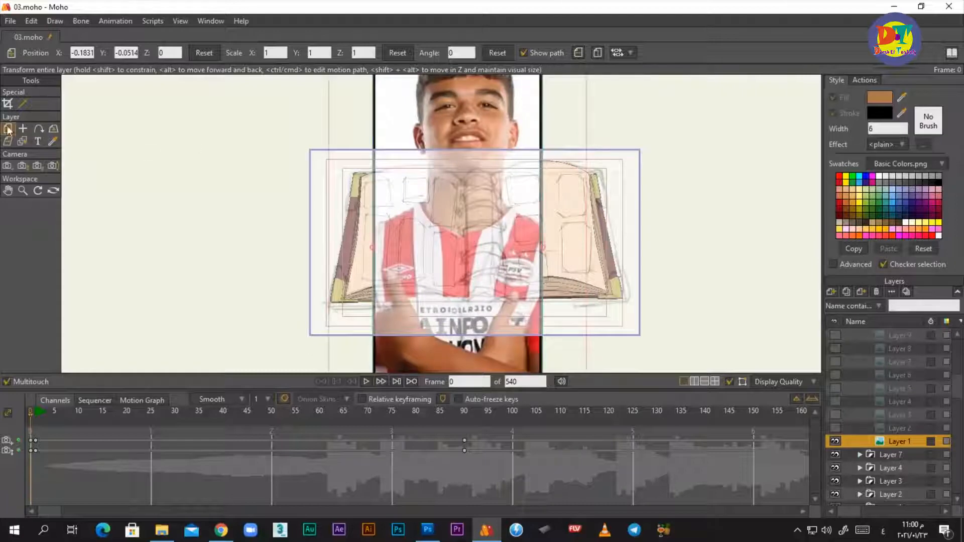
Step: Shrink the Layer 1 photo to about 0.11 scale, tilt it about 3.5 degrees, and fit it into the right page's upper outer frame
{"action": "scroll", "coordinate": [467, 261], "scroll_direction": "down", "scroll_amount": 14}
{"action": "scroll", "coordinate": [474, 216], "scroll_direction": "up", "scroll_amount": 15}
{"action": "left_click_drag", "start_coordinate": [434, 203], "coordinate": [512, 208]}
{"action": "key", "text": "ctrl+z"}
{"action": "scroll", "coordinate": [882, 442], "scroll_direction": "up", "scroll_amount": 2}
{"action": "left_click", "coordinate": [835, 375]}
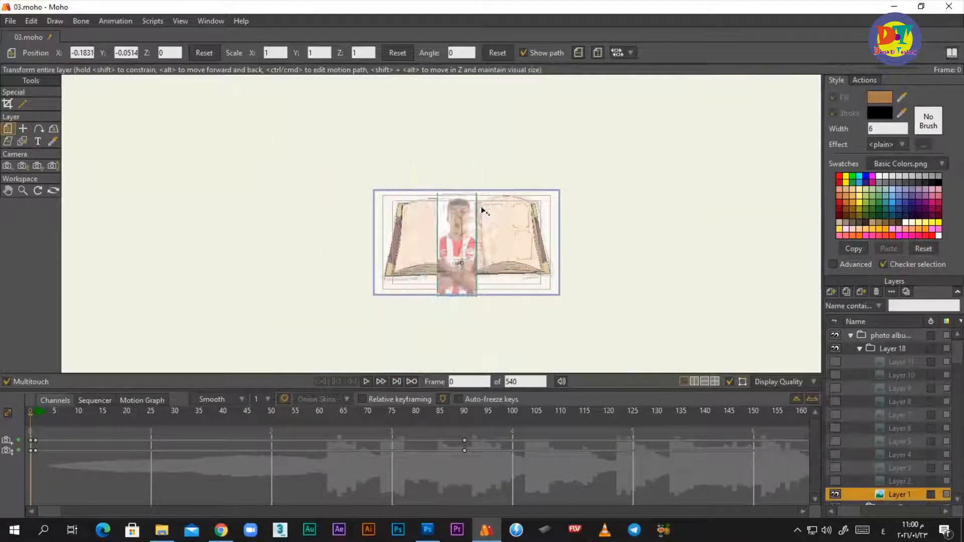
{"action": "scroll", "coordinate": [484, 206], "scroll_direction": "up", "scroll_amount": 5}
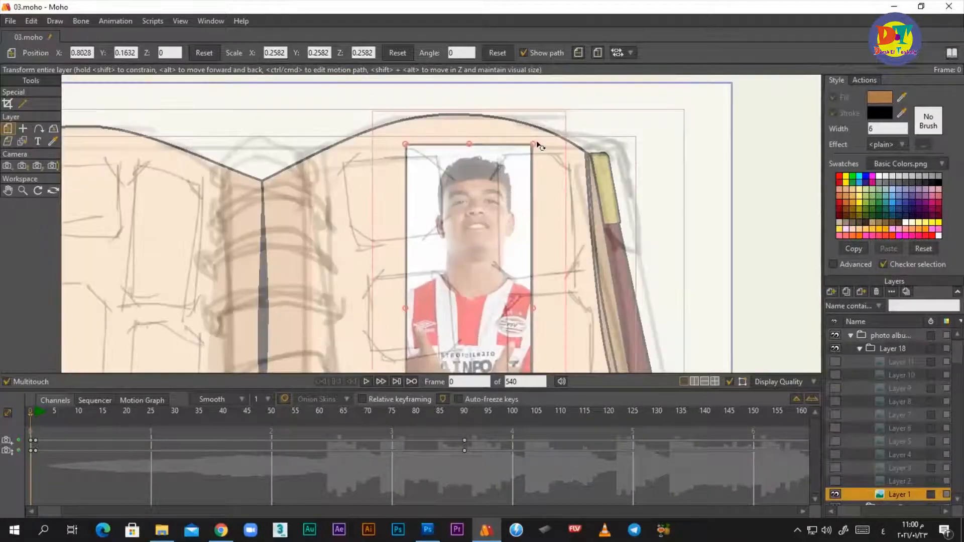
{"action": "left_click_drag", "start_coordinate": [533, 146], "coordinate": [561, 176]}
{"action": "left_click_drag", "start_coordinate": [575, 326], "coordinate": [561, 291]}
{"action": "left_click_drag", "start_coordinate": [546, 254], "coordinate": [541, 240]}
{"action": "left_click_drag", "start_coordinate": [551, 153], "coordinate": [553, 146]}
{"action": "left_click_drag", "start_coordinate": [570, 184], "coordinate": [568, 182]}
{"action": "left_click_drag", "start_coordinate": [532, 217], "coordinate": [539, 219]}
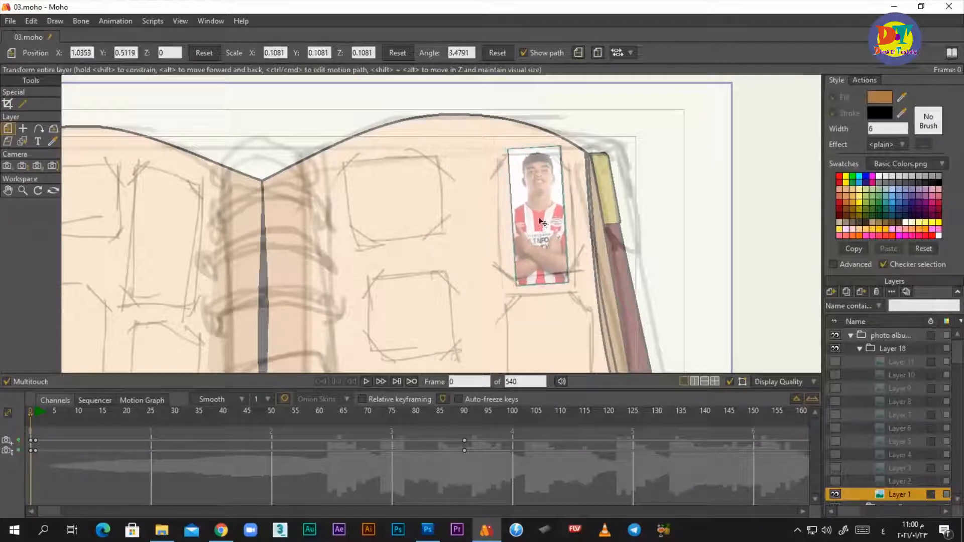
Step: Show the Layer 2 photo and fit it into the right page's lower outer frame at about 0.12 scale and 1 degree tilt
{"action": "scroll", "coordinate": [602, 238], "scroll_direction": "down", "scroll_amount": 2}
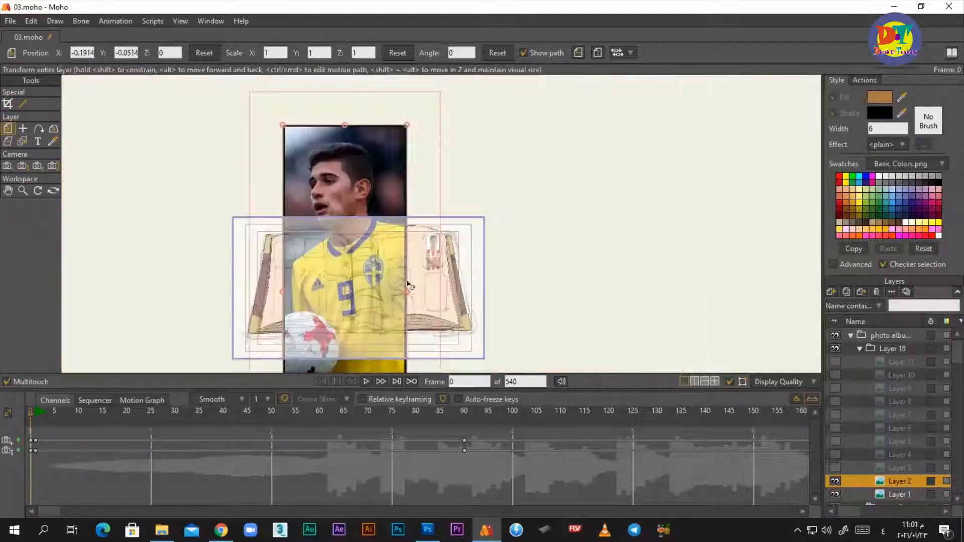
{"action": "left_click_drag", "start_coordinate": [524, 133], "coordinate": [503, 187]}
{"action": "left_click_drag", "start_coordinate": [494, 214], "coordinate": [468, 195]}
{"action": "scroll", "coordinate": [502, 196], "scroll_direction": "up", "scroll_amount": 4}
{"action": "left_click_drag", "start_coordinate": [471, 256], "coordinate": [477, 277]}
{"action": "left_click_drag", "start_coordinate": [470, 213], "coordinate": [476, 228]}
{"action": "left_click_drag", "start_coordinate": [483, 293], "coordinate": [479, 282]}
{"action": "left_click_drag", "start_coordinate": [490, 158], "coordinate": [494, 166]}
{"action": "scroll", "coordinate": [557, 266], "scroll_direction": "down", "scroll_amount": 4}
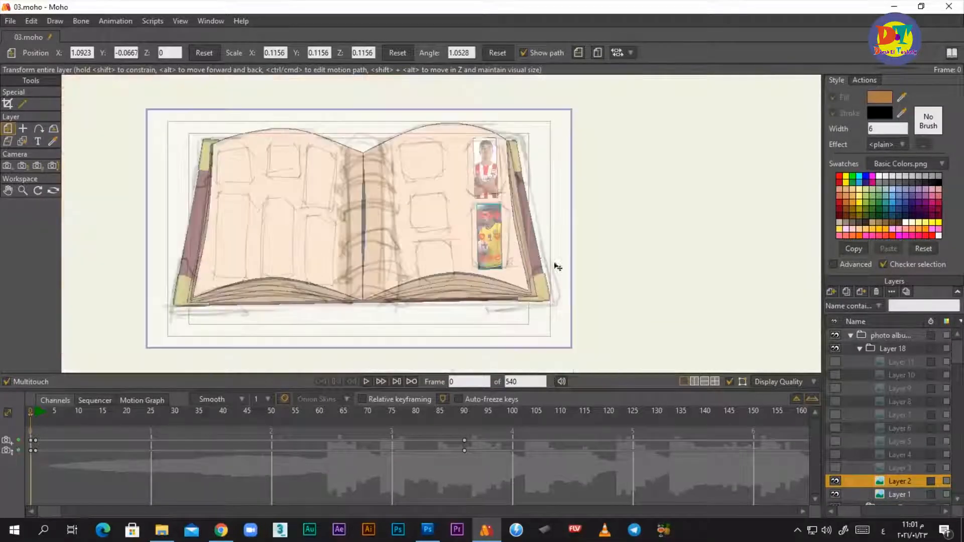
Step: Show the Layer 3 photo, then scale and tilt it to fit the left page's upper frame beside the spine
{"action": "left_click", "coordinate": [834, 467]}
{"action": "left_click", "coordinate": [853, 468]}
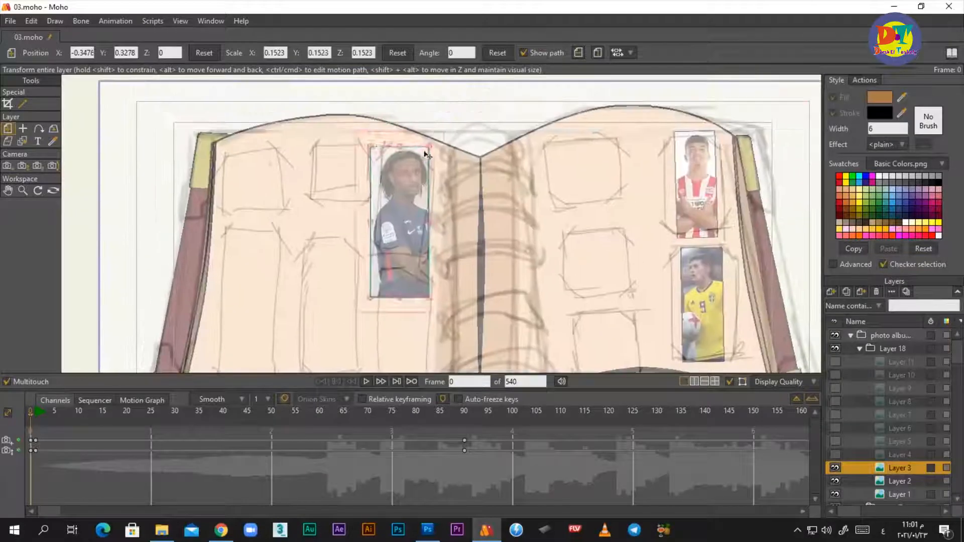
{"action": "left_click_drag", "start_coordinate": [425, 151], "coordinate": [423, 160]}
{"action": "left_click_drag", "start_coordinate": [428, 293], "coordinate": [416, 273]}
{"action": "left_click_drag", "start_coordinate": [403, 221], "coordinate": [405, 204]}
{"action": "left_click_drag", "start_coordinate": [425, 160], "coordinate": [427, 150]}
{"action": "left_click_drag", "start_coordinate": [407, 207], "coordinate": [407, 198]}
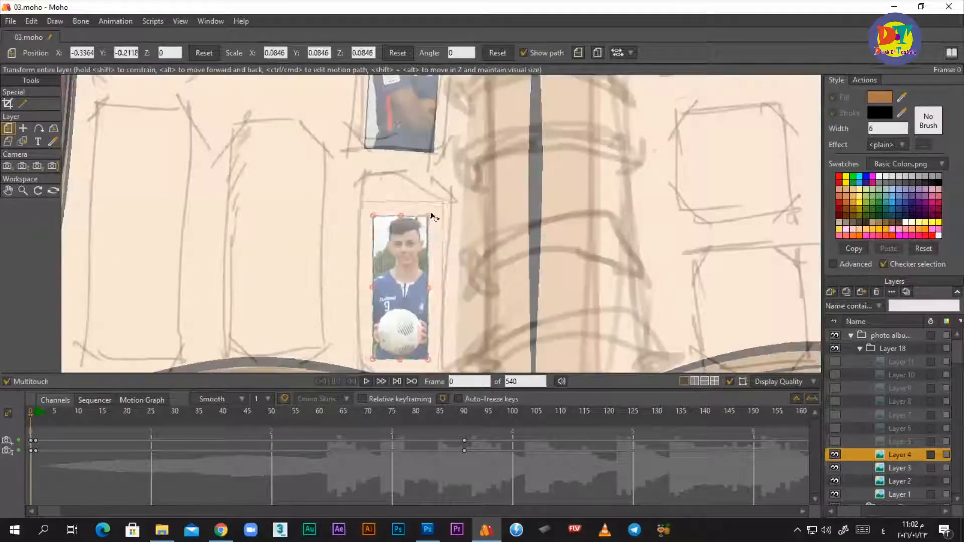
Step: Fit the Layer 4 photo into the left page's lower frame beside the spine at about 0.11 scale and -2.6 degrees
{"action": "left_click_drag", "start_coordinate": [431, 217], "coordinate": [440, 183]}
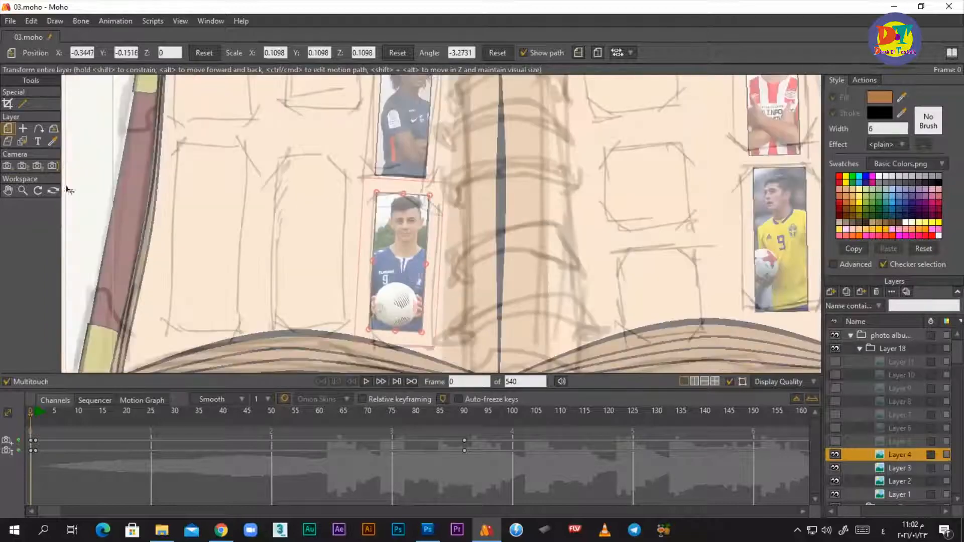
{"action": "key", "text": "y"}
{"action": "left_click_drag", "start_coordinate": [431, 265], "coordinate": [430, 261]}
{"action": "scroll", "coordinate": [427, 145], "scroll_direction": "down", "scroll_amount": 4}
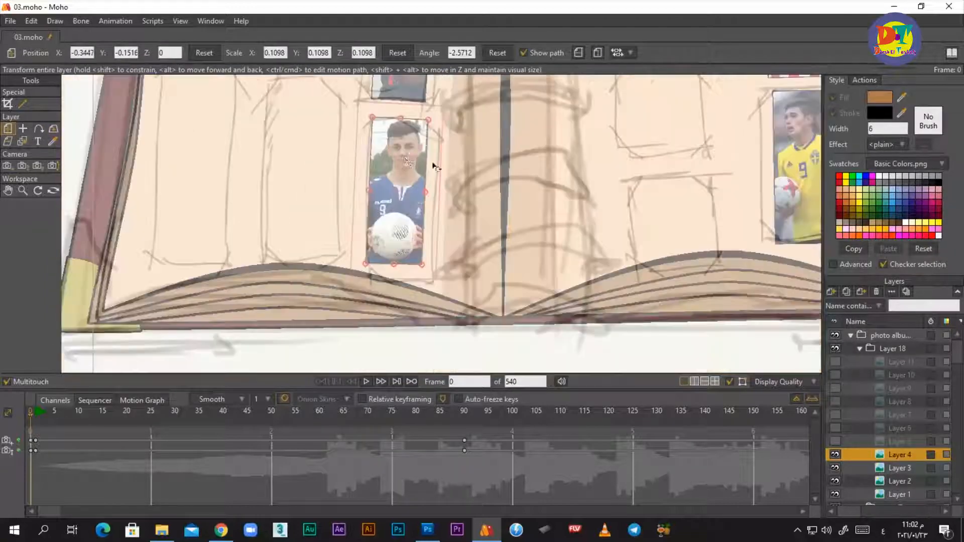
Step: Show the Layer 5 photo and fit it into the middle lower frame of the left page
{"action": "scroll", "coordinate": [409, 162], "scroll_direction": "down", "scroll_amount": 3}
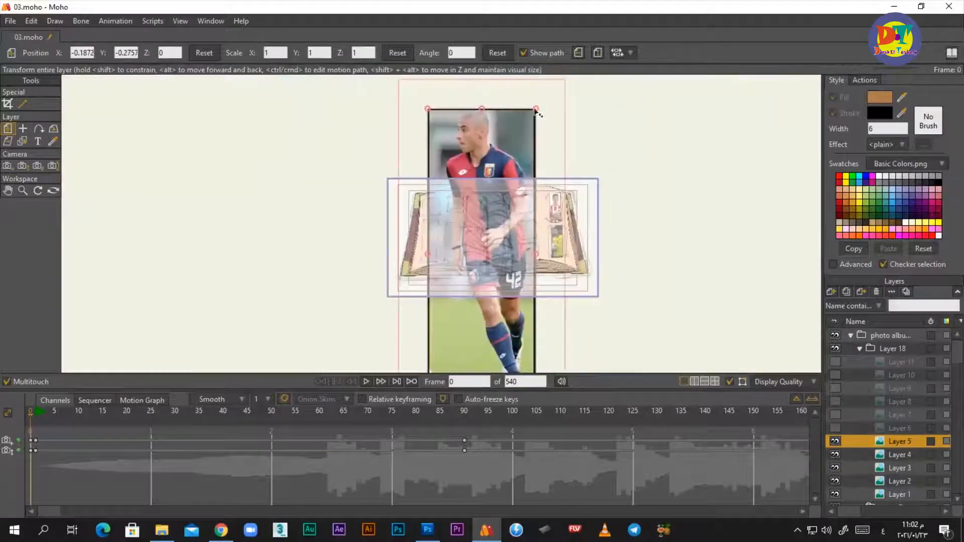
{"action": "scroll", "coordinate": [448, 173], "scroll_direction": "up", "scroll_amount": 5}
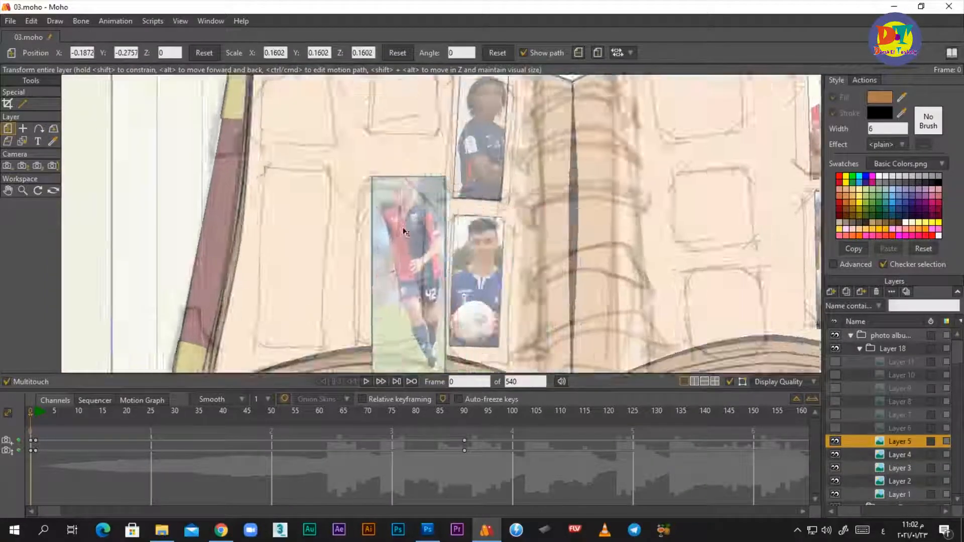
{"action": "scroll", "coordinate": [447, 171], "scroll_direction": "down", "scroll_amount": 2}
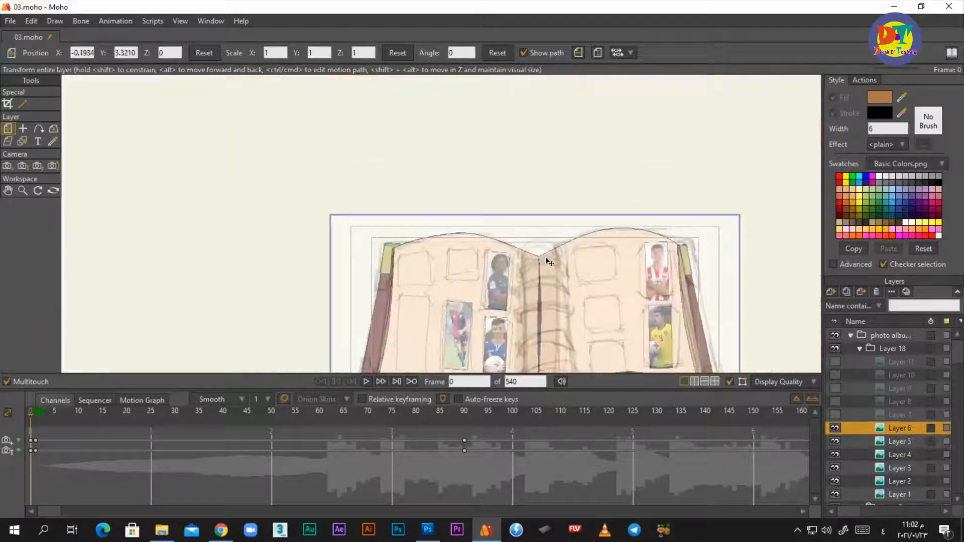
Step: Fit the Layer 6 photo into the right page's upper inner frame at about 0.19 scale and 6 degrees tilt
{"action": "scroll", "coordinate": [545, 257], "scroll_direction": "down", "scroll_amount": 3}
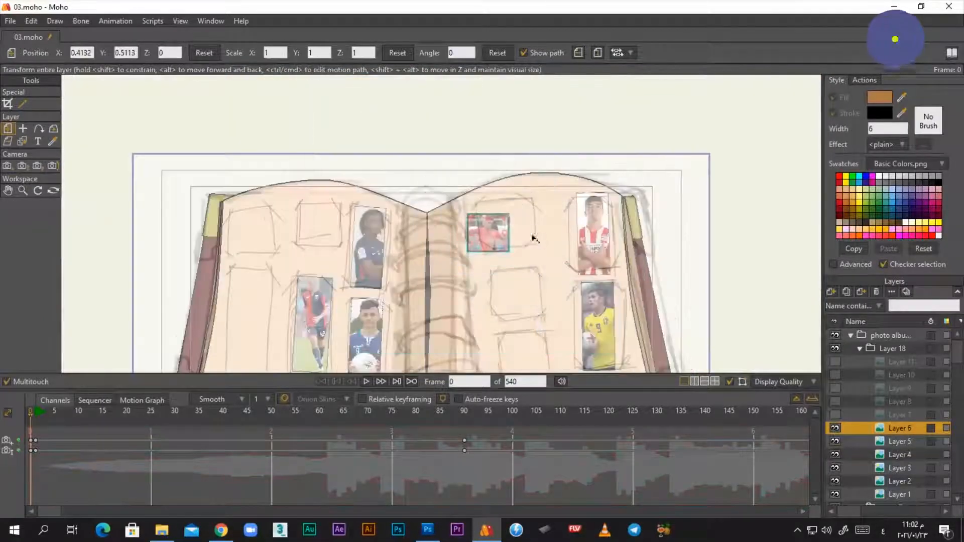
{"action": "scroll", "coordinate": [549, 197], "scroll_direction": "up", "scroll_amount": 3}
{"action": "left_click_drag", "start_coordinate": [548, 198], "coordinate": [565, 182]}
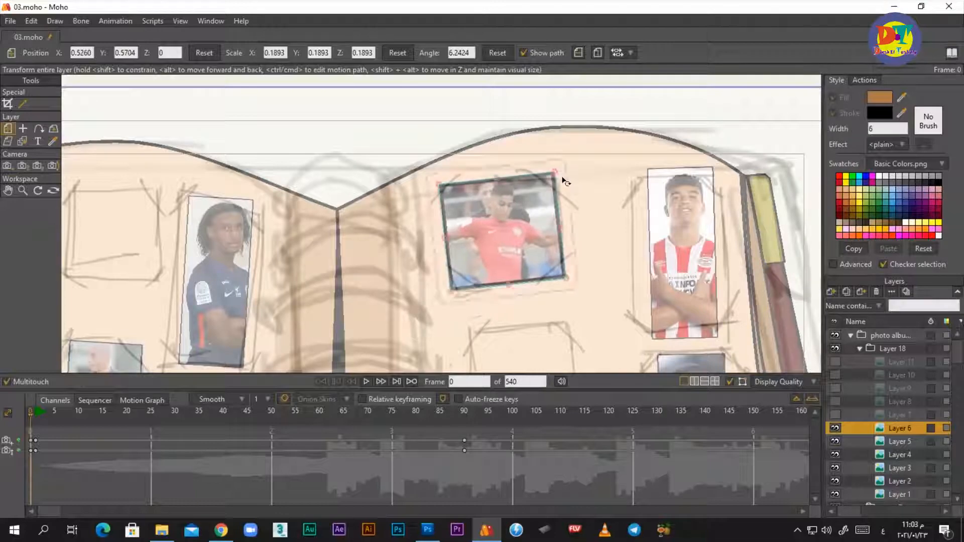
Step: Scale, move and tilt the Layer 7 photo to fit the frame below the Layer 6 photo on the right page
{"action": "scroll", "coordinate": [564, 201], "scroll_direction": "down", "scroll_amount": 2}
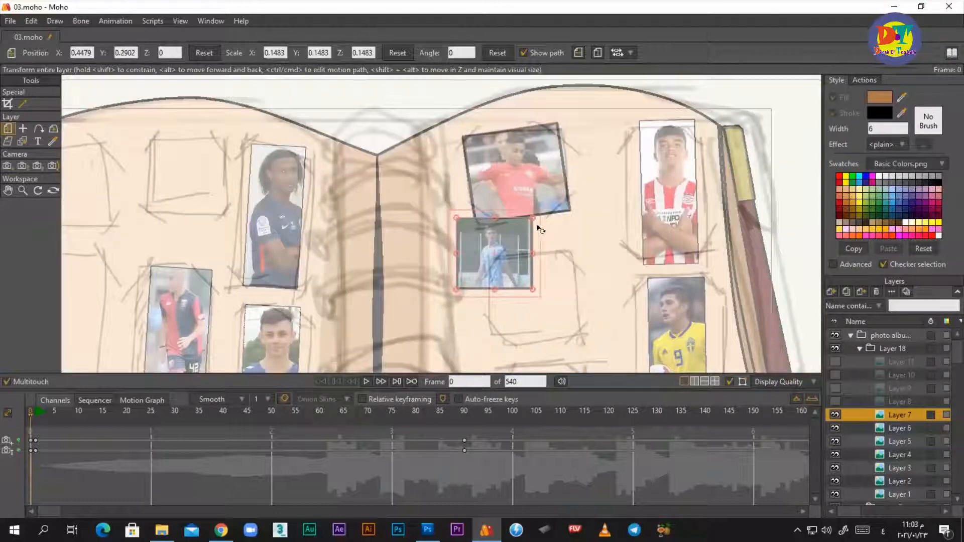
{"action": "left_click_drag", "start_coordinate": [538, 228], "coordinate": [533, 221]}
{"action": "left_click_drag", "start_coordinate": [496, 255], "coordinate": [530, 267]}
{"action": "scroll", "coordinate": [539, 260], "scroll_direction": "up", "scroll_amount": 3}
{"action": "scroll", "coordinate": [578, 211], "scroll_direction": "down", "scroll_amount": 2}
{"action": "left_click_drag", "start_coordinate": [540, 194], "coordinate": [540, 229]}
{"action": "left_click_drag", "start_coordinate": [587, 174], "coordinate": [595, 168]}
{"action": "left_click_drag", "start_coordinate": [600, 166], "coordinate": [572, 206]}
{"action": "scroll", "coordinate": [642, 291], "scroll_direction": "down", "scroll_amount": 3}
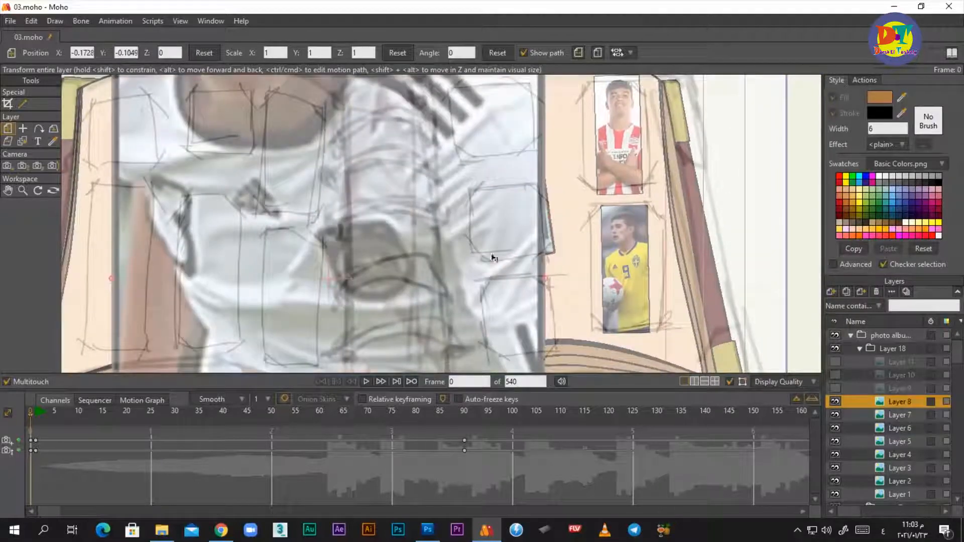
Step: Fit the Layer 8 photo into the left page's tall outer frame at about 0.125 scale and -4 degrees tilt
{"action": "scroll", "coordinate": [492, 257], "scroll_direction": "down", "scroll_amount": 3}
{"action": "scroll", "coordinate": [490, 205], "scroll_direction": "up", "scroll_amount": 2}
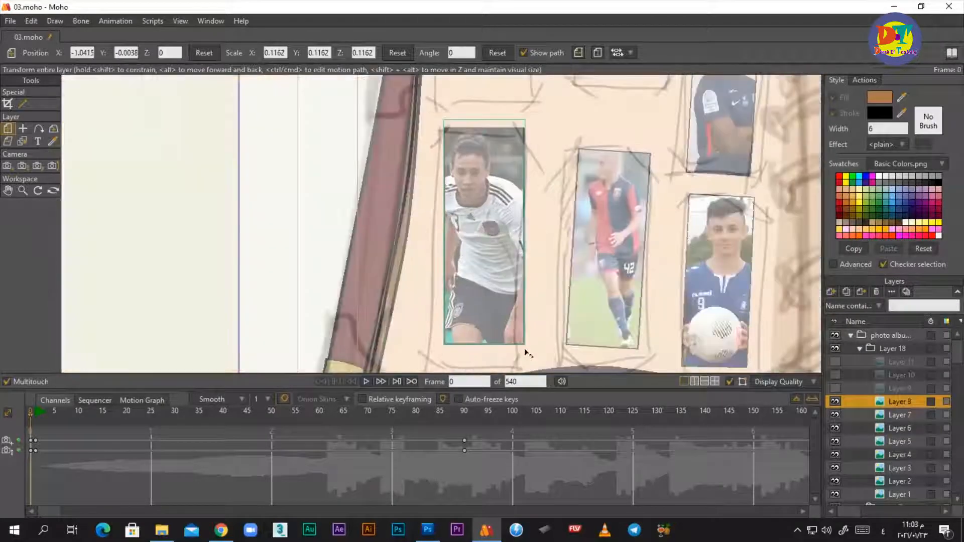
{"action": "left_click_drag", "start_coordinate": [524, 347], "coordinate": [527, 351]}
{"action": "left_click_drag", "start_coordinate": [538, 133], "coordinate": [522, 133]}
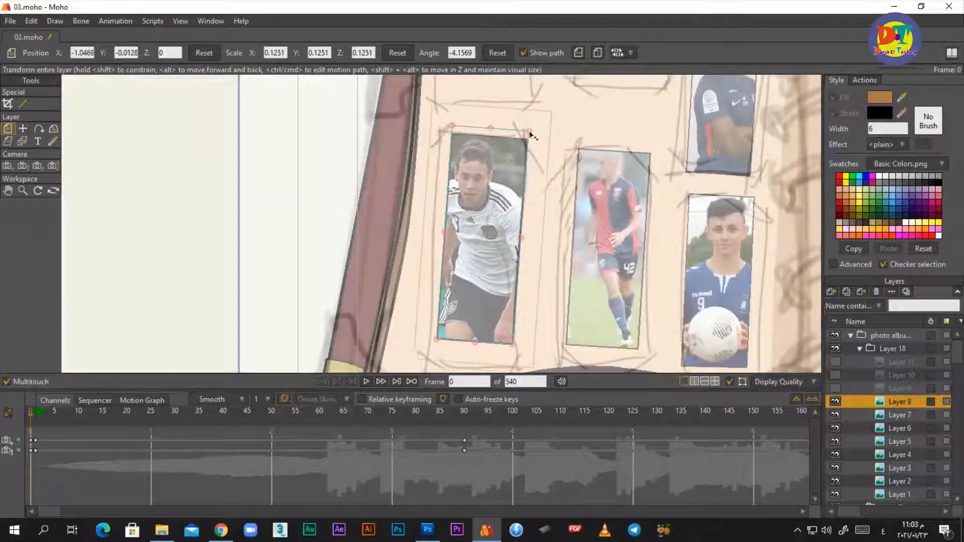
{"action": "scroll", "coordinate": [554, 206], "scroll_direction": "down", "scroll_amount": 3}
Step: Try to fit the Layer 9 photo onto the right page beside the spine, and hide the layer
{"action": "left_click", "coordinate": [894, 387]}
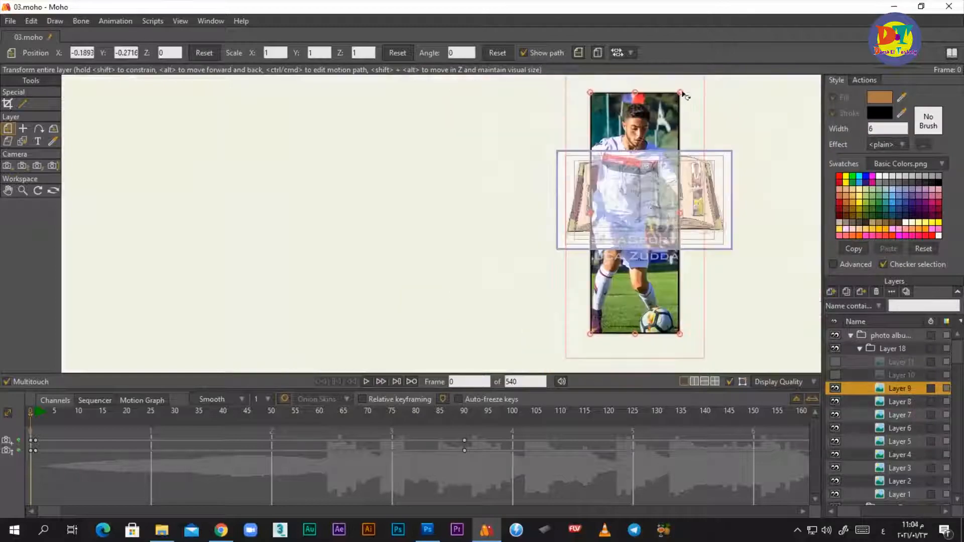
{"action": "scroll", "coordinate": [573, 263], "scroll_direction": "down", "scroll_amount": 3}
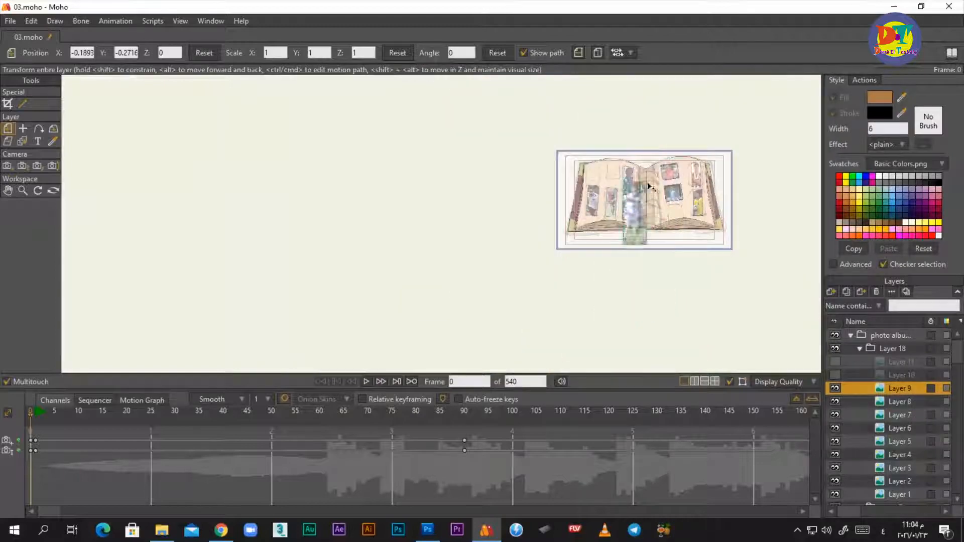
{"action": "scroll", "coordinate": [574, 263], "scroll_direction": "up", "scroll_amount": 3}
{"action": "left_click_drag", "start_coordinate": [520, 164], "coordinate": [505, 211]}
{"action": "left_click_drag", "start_coordinate": [484, 256], "coordinate": [571, 196]}
{"action": "left_click_drag", "start_coordinate": [598, 151], "coordinate": [588, 147]}
{"action": "left_click_drag", "start_coordinate": [578, 187], "coordinate": [557, 207]}
{"action": "scroll", "coordinate": [587, 192], "scroll_direction": "down", "scroll_amount": 3}
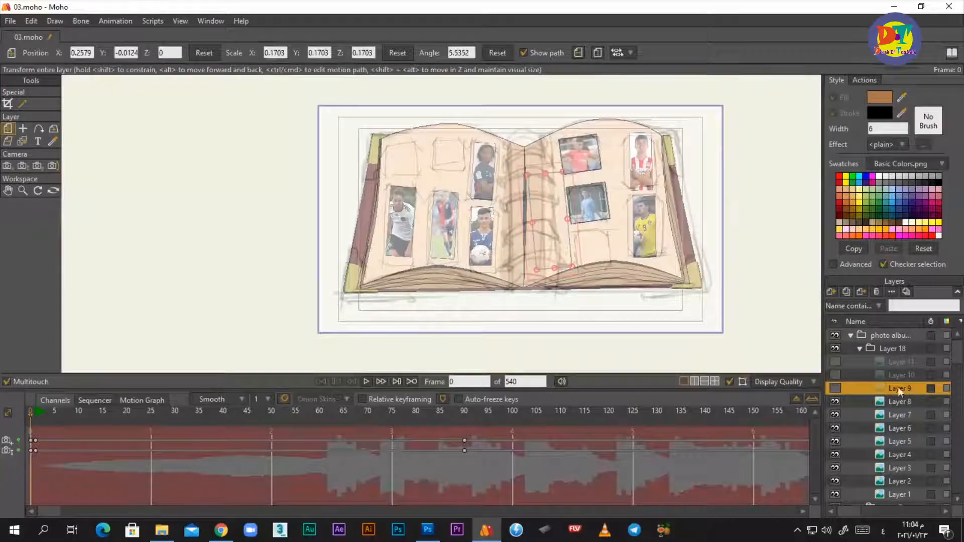
Step: Show the Layer 10 photo and fit it into the upper middle frame of the left page
{"action": "left_click", "coordinate": [835, 375]}
{"action": "left_click", "coordinate": [901, 376]}
{"action": "scroll", "coordinate": [531, 276], "scroll_direction": "down", "scroll_amount": 5}
{"action": "left_click_drag", "start_coordinate": [535, 103], "coordinate": [543, 259]}
{"action": "scroll", "coordinate": [542, 259], "scroll_direction": "up", "scroll_amount": 4}
{"action": "left_click_drag", "start_coordinate": [599, 182], "coordinate": [532, 244]}
{"action": "scroll", "coordinate": [465, 256], "scroll_direction": "up", "scroll_amount": 5}
{"action": "left_click_drag", "start_coordinate": [585, 272], "coordinate": [450, 208]}
Step: Show the Layer 11 photo and fit it into the left page's upper outer frame at about 0.18 scale
{"action": "left_click", "coordinate": [835, 362]}
{"action": "left_click", "coordinate": [901, 362]}
{"action": "scroll", "coordinate": [502, 225], "scroll_direction": "down", "scroll_amount": 5}
{"action": "scroll", "coordinate": [549, 161], "scroll_direction": "up", "scroll_amount": 3}
{"action": "left_click_drag", "start_coordinate": [581, 281], "coordinate": [553, 190]}
{"action": "scroll", "coordinate": [568, 173], "scroll_direction": "up", "scroll_amount": 3}
{"action": "scroll", "coordinate": [691, 153], "scroll_direction": "down", "scroll_amount": 3}
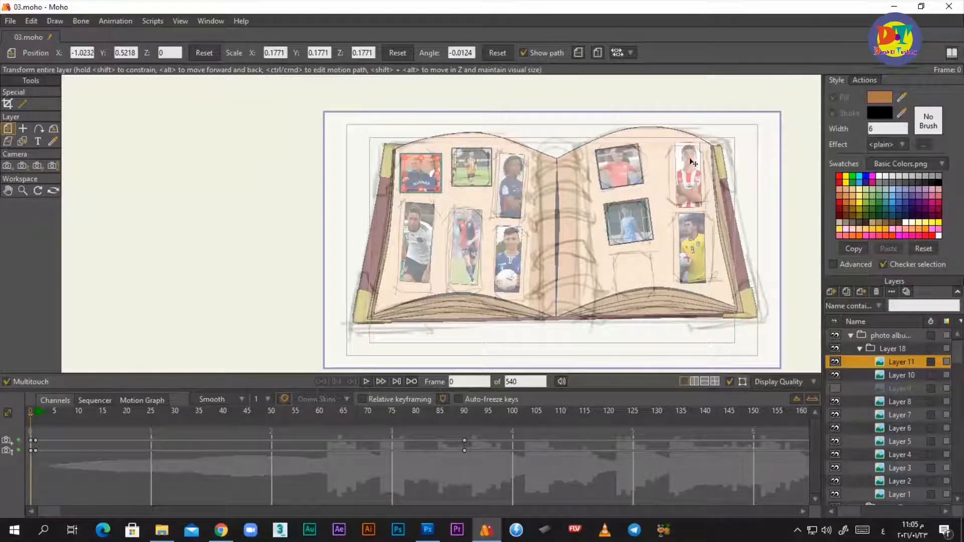
Step: Swap the photos between pages: move Layers 5 and 8 to the right page and Layers 6 and 7 to the left page's second row
{"action": "scroll", "coordinate": [637, 218], "scroll_direction": "up", "scroll_amount": 3}
{"action": "left_click", "coordinate": [899, 415]}
{"action": "left_click", "coordinate": [899, 402]}
{"action": "left_click_drag", "start_coordinate": [646, 221], "coordinate": [662, 245]}
{"action": "left_click", "coordinate": [900, 415]}
{"action": "left_click_drag", "start_coordinate": [304, 224], "coordinate": [310, 235]}
{"action": "left_click_drag", "start_coordinate": [271, 263], "coordinate": [300, 225]}
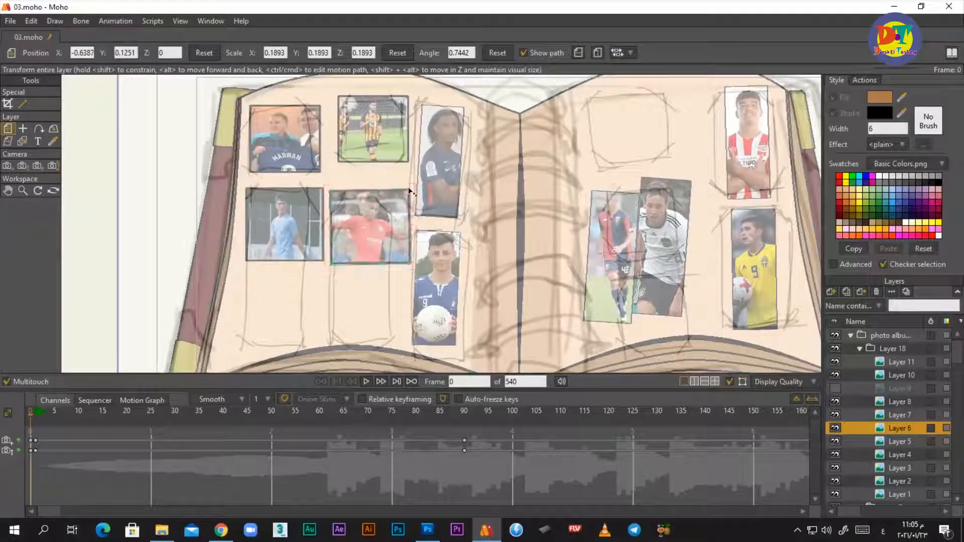
{"action": "left_click_drag", "start_coordinate": [410, 191], "coordinate": [407, 182]}
Step: Straighten the Layer 5 and Layer 8 photos and arrange them side by side in the right page's upper row
{"action": "scroll", "coordinate": [385, 217], "scroll_direction": "down", "scroll_amount": 3}
{"action": "scroll", "coordinate": [546, 226], "scroll_direction": "up", "scroll_amount": 3}
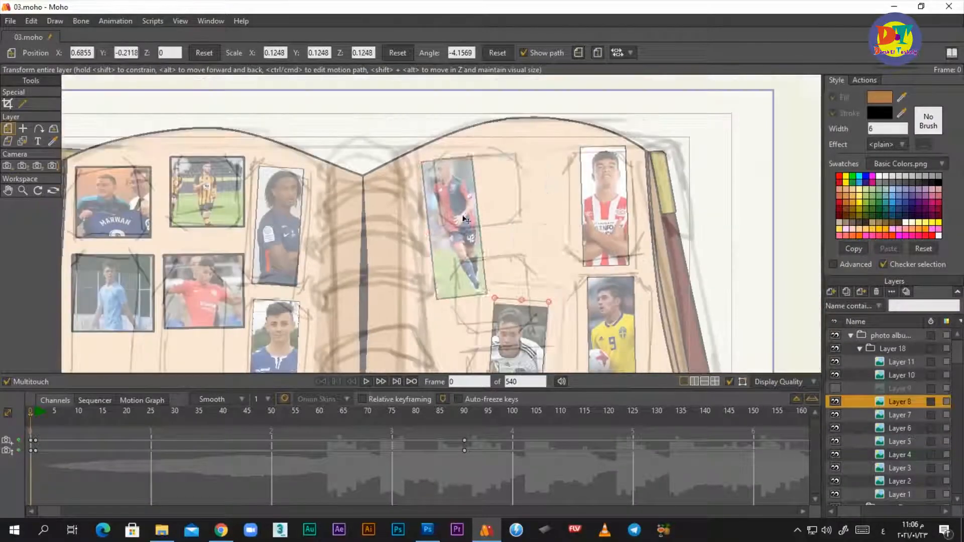
{"action": "left_click_drag", "start_coordinate": [532, 215], "coordinate": [544, 273]}
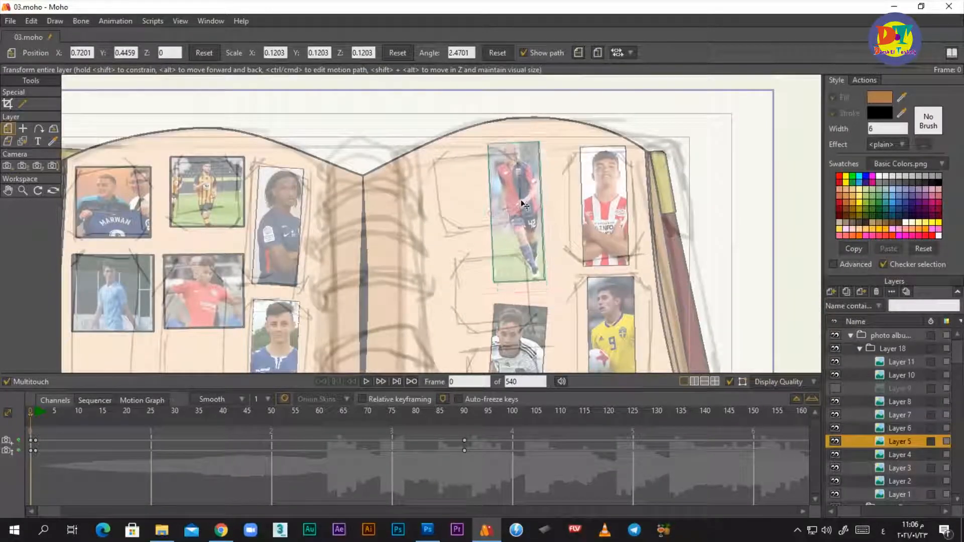
{"action": "left_click_drag", "start_coordinate": [532, 342], "coordinate": [472, 286]}
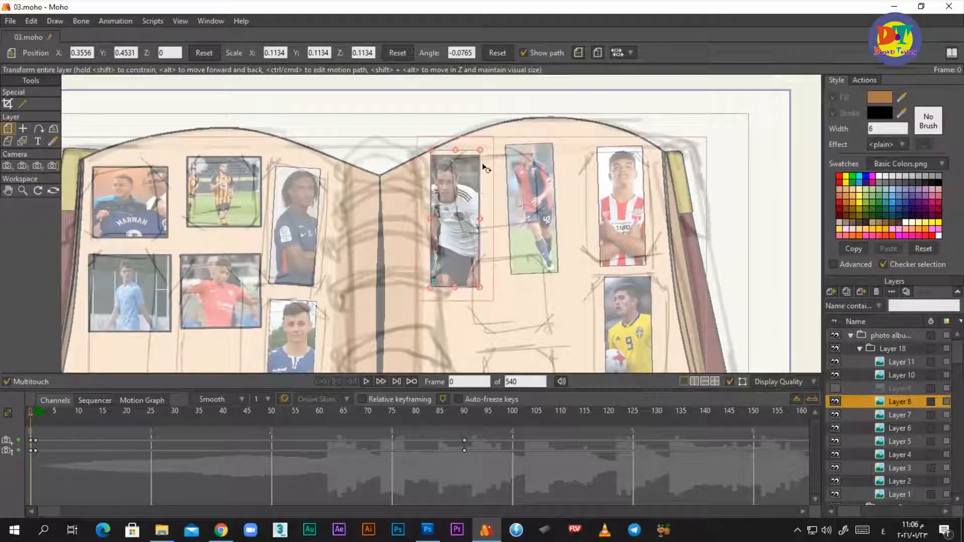
Step: Show the Layer 9 photo again and fit it below the Layer 8 photo beside the spine on the right page
{"action": "scroll", "coordinate": [556, 213], "scroll_direction": "down", "scroll_amount": 5}
{"action": "left_click", "coordinate": [835, 388]}
{"action": "left_click", "coordinate": [898, 388]}
{"action": "scroll", "coordinate": [426, 226], "scroll_direction": "up", "scroll_amount": 3}
{"action": "left_click_drag", "start_coordinate": [412, 221], "coordinate": [450, 238]}
{"action": "scroll", "coordinate": [450, 238], "scroll_direction": "up", "scroll_amount": 3}
{"action": "left_click_drag", "start_coordinate": [469, 200], "coordinate": [467, 214]}
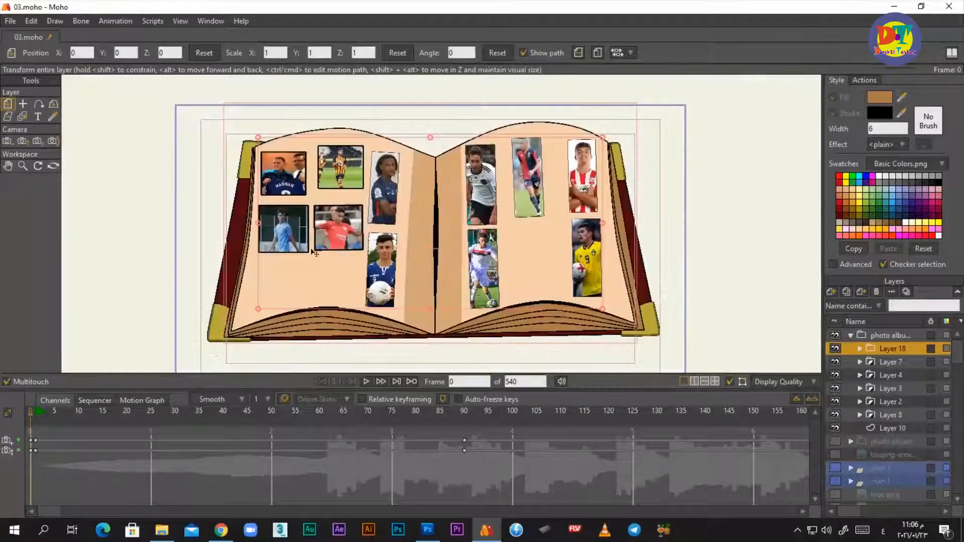
Step: Realign the left page's photos, tilting the landscape ones slightly, enlarging Layer 6 to about 0.21 scale and nudging Layer 4
{"action": "left_click", "coordinate": [315, 251]}
{"action": "scroll", "coordinate": [367, 274], "scroll_direction": "up", "scroll_amount": 2}
{"action": "left_click", "coordinate": [358, 176]}
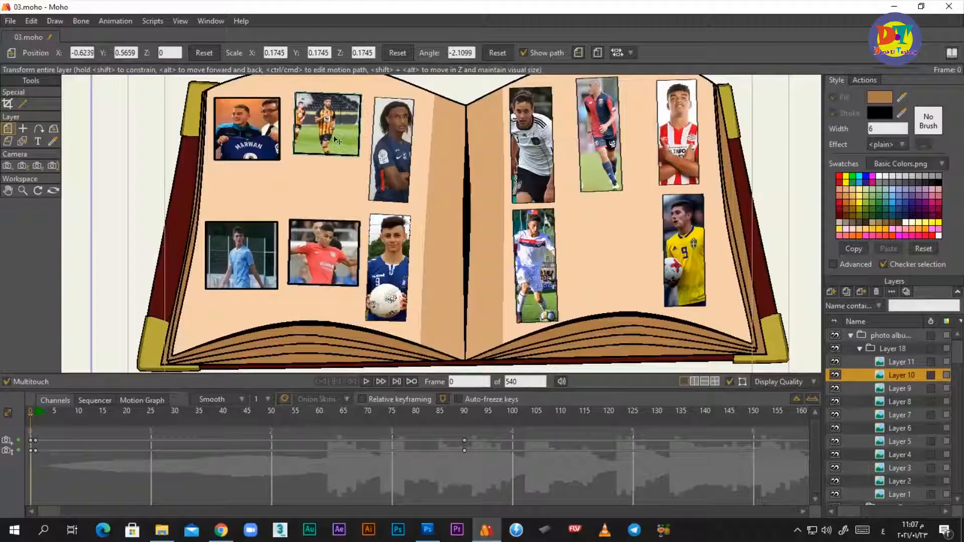
{"action": "left_click", "coordinate": [284, 111]}
{"action": "scroll", "coordinate": [280, 223], "scroll_direction": "up", "scroll_amount": 3}
{"action": "left_click", "coordinate": [421, 229]}
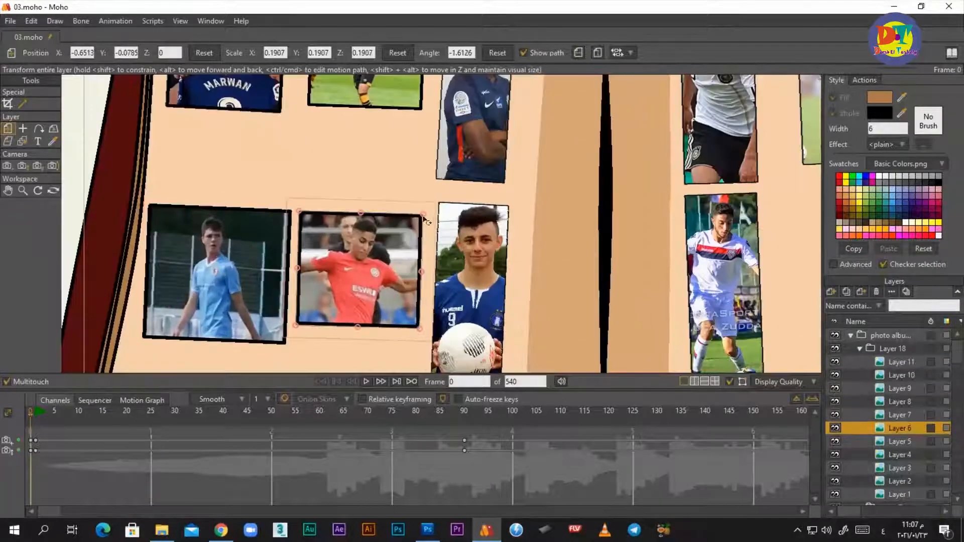
{"action": "scroll", "coordinate": [443, 225], "scroll_direction": "down", "scroll_amount": 5}
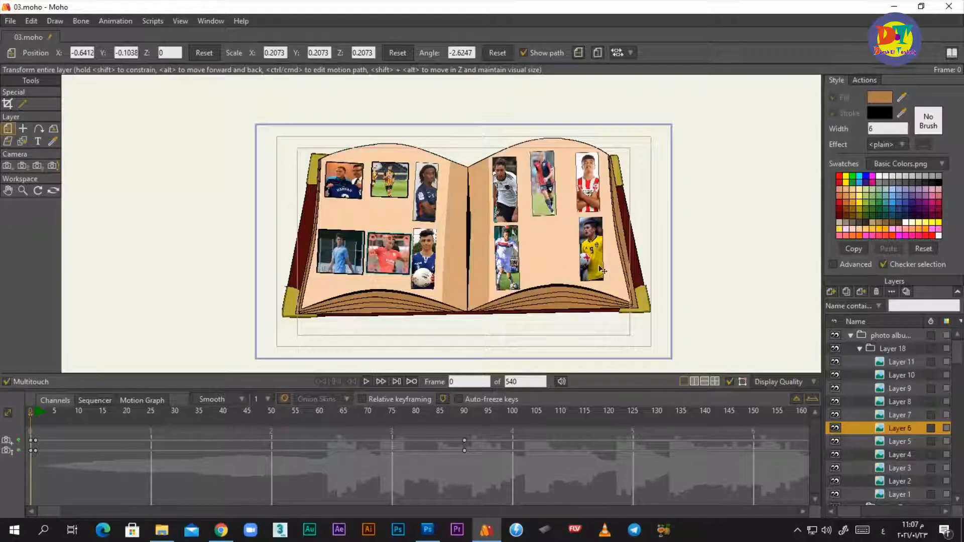
{"action": "scroll", "coordinate": [436, 262], "scroll_direction": "up", "scroll_amount": 3}
{"action": "left_click", "coordinate": [438, 266]}
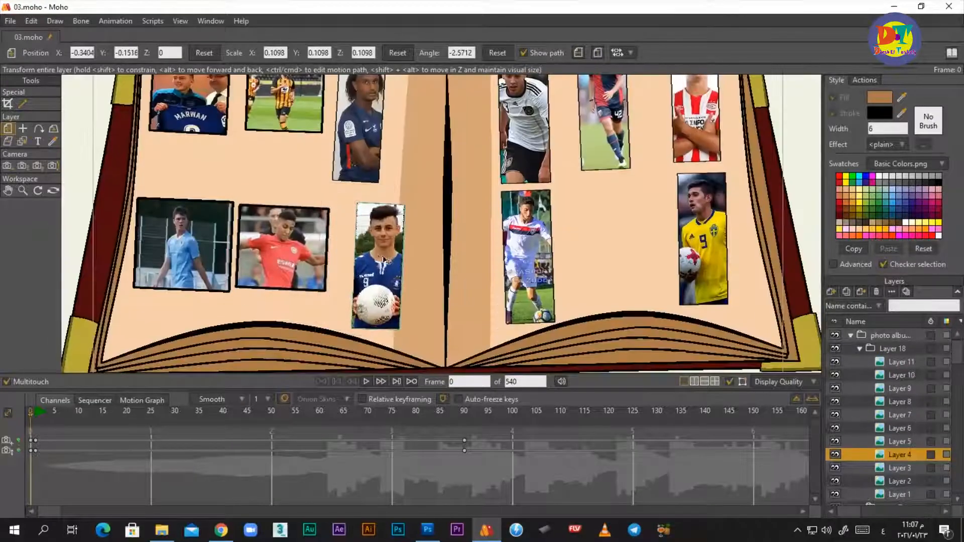
Step: Collapse the photo group and delete the Layer 4 spine shading from the Layer 7 group
{"action": "left_click", "coordinate": [860, 348]}
{"action": "left_click", "coordinate": [898, 403]}
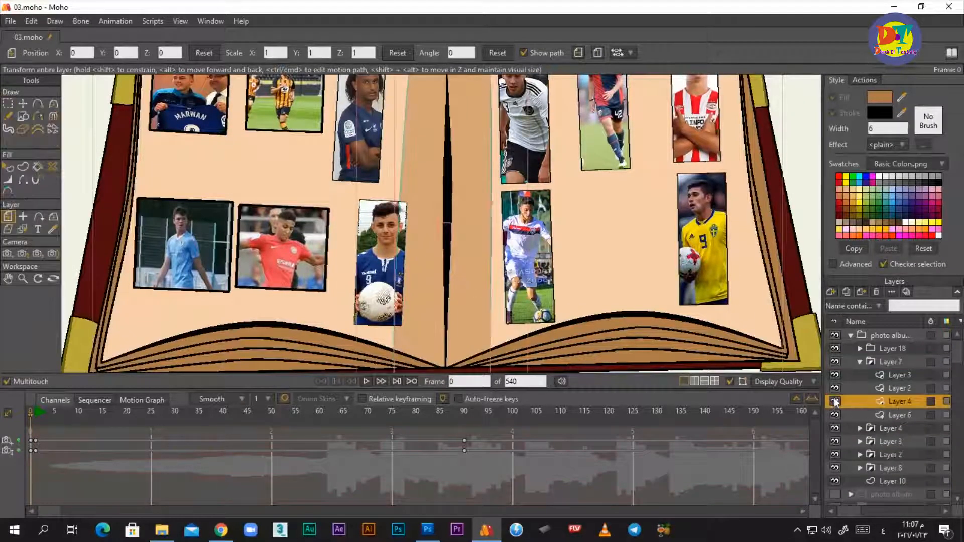
{"action": "scroll", "coordinate": [492, 254], "scroll_direction": "down", "scroll_amount": 4}
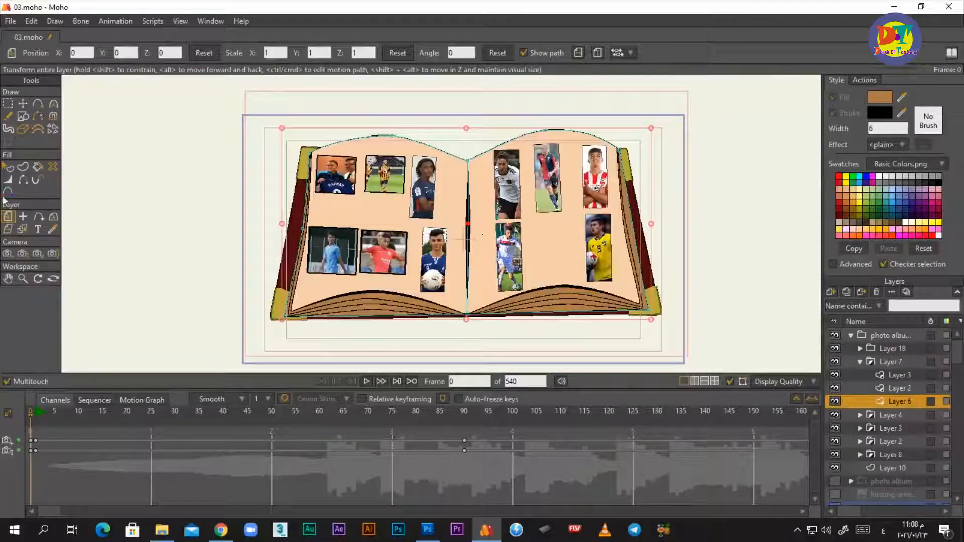
Step: Shift the Layer 3 photo closer to the spine on the left page and tilt it to about -4°
{"action": "scroll", "coordinate": [497, 246], "scroll_direction": "up", "scroll_amount": 2}
{"action": "left_click", "coordinate": [409, 126]}
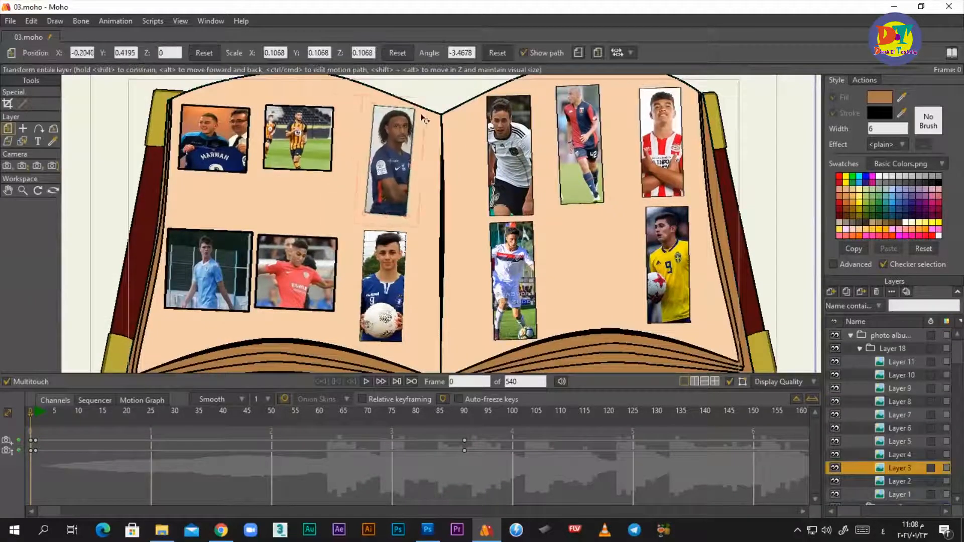
{"action": "left_click_drag", "start_coordinate": [425, 120], "coordinate": [426, 116]}
{"action": "left_click", "coordinate": [53, 129]}
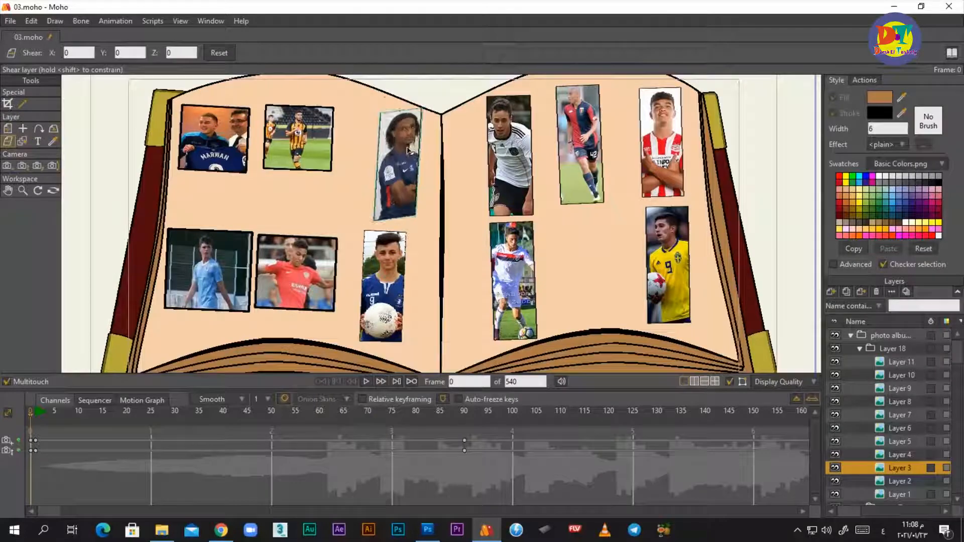
{"action": "scroll", "coordinate": [409, 150], "scroll_direction": "up", "scroll_amount": 3}
{"action": "key", "text": "r"}
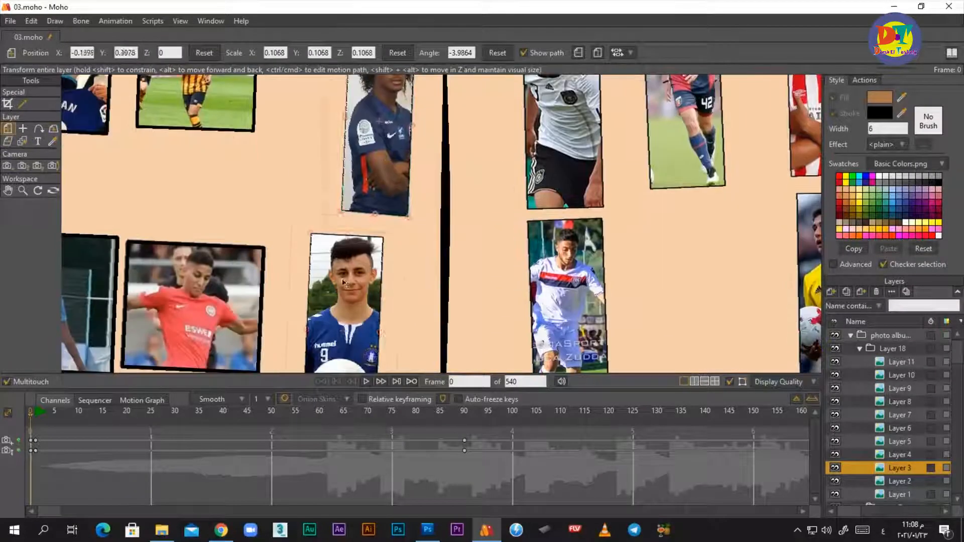
{"action": "left_click", "coordinate": [8, 128]}
Step: Rotate the Layer 4 photo in 3D to about 26.7° around Y and space out the left page's landscape photos
{"action": "left_click", "coordinate": [53, 129]}
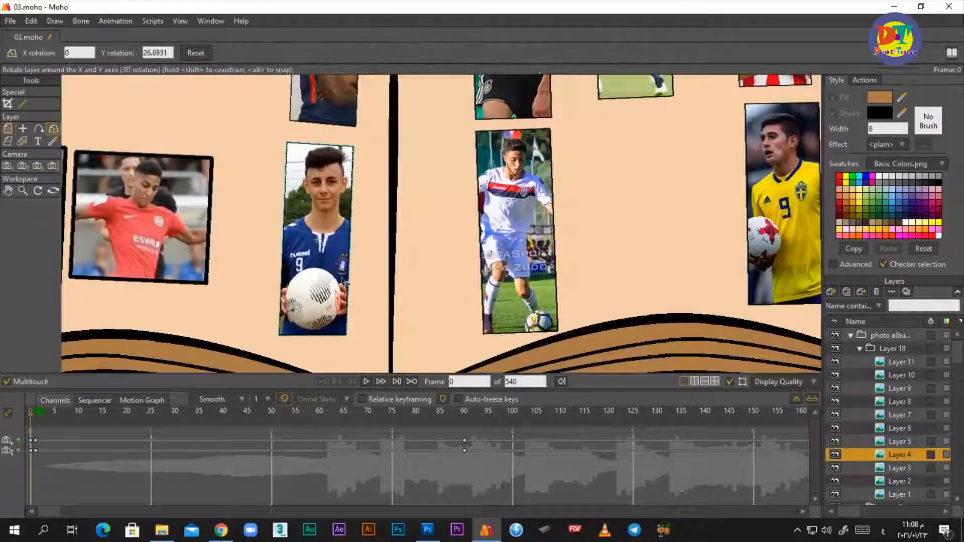
{"action": "left_click", "coordinate": [8, 128]}
{"action": "scroll", "coordinate": [298, 291], "scroll_direction": "up", "scroll_amount": 3}
{"action": "left_click", "coordinate": [299, 291]}
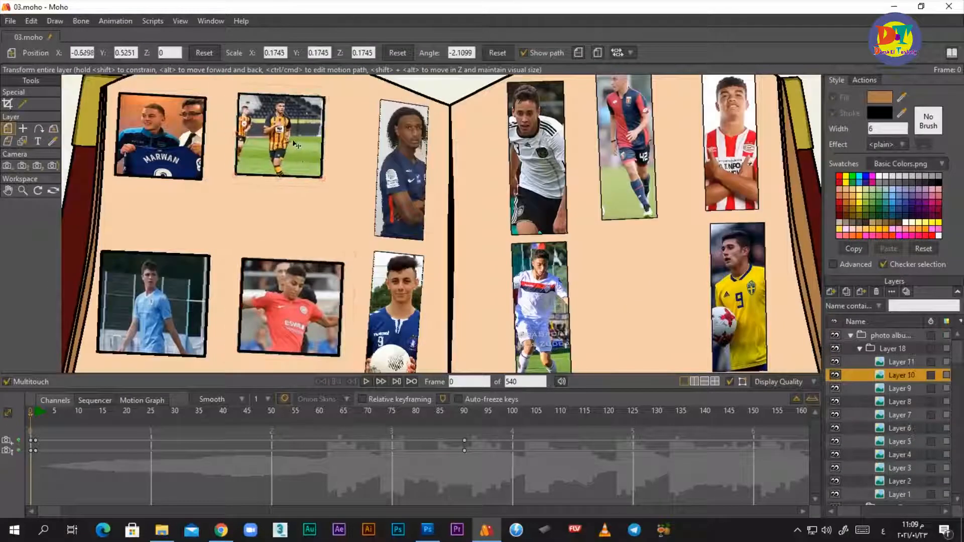
{"action": "scroll", "coordinate": [299, 291], "scroll_direction": "down", "scroll_amount": 3}
{"action": "scroll", "coordinate": [400, 148], "scroll_direction": "up", "scroll_amount": 4}
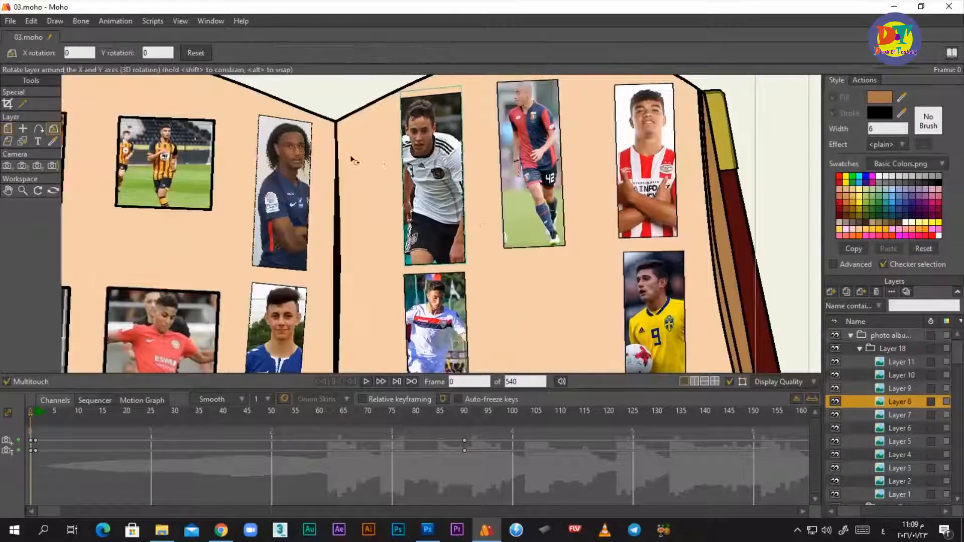
Step: Move the Layer 8 and Layer 9 photos closer to the spine on the right page
{"action": "left_click", "coordinate": [400, 149]}
{"action": "scroll", "coordinate": [425, 239], "scroll_direction": "down", "scroll_amount": 2}
{"action": "left_click", "coordinate": [426, 240]}
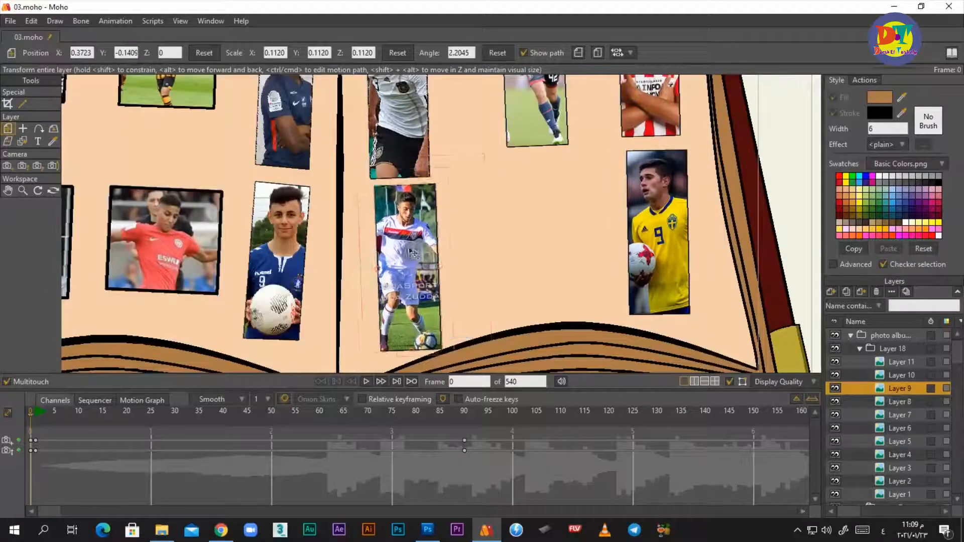
{"action": "key", "text": "t"}
{"action": "key", "text": "m"}
{"action": "scroll", "coordinate": [442, 200], "scroll_direction": "down", "scroll_amount": 3}
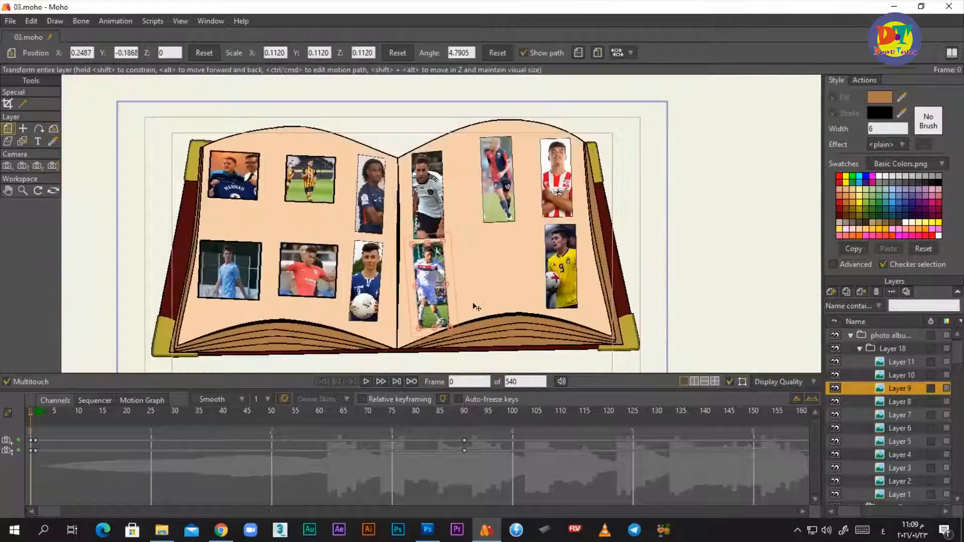
Step: Fit the Layer 9 photo below Layer 8 beside the spine, at about 0.116 scale and tilted about 1.9°
{"action": "scroll", "coordinate": [451, 221], "scroll_direction": "up", "scroll_amount": 4}
{"action": "scroll", "coordinate": [452, 227], "scroll_direction": "down", "scroll_amount": 3}
{"action": "scroll", "coordinate": [449, 301], "scroll_direction": "up", "scroll_amount": 3}
{"action": "scroll", "coordinate": [456, 332], "scroll_direction": "up", "scroll_amount": 4}
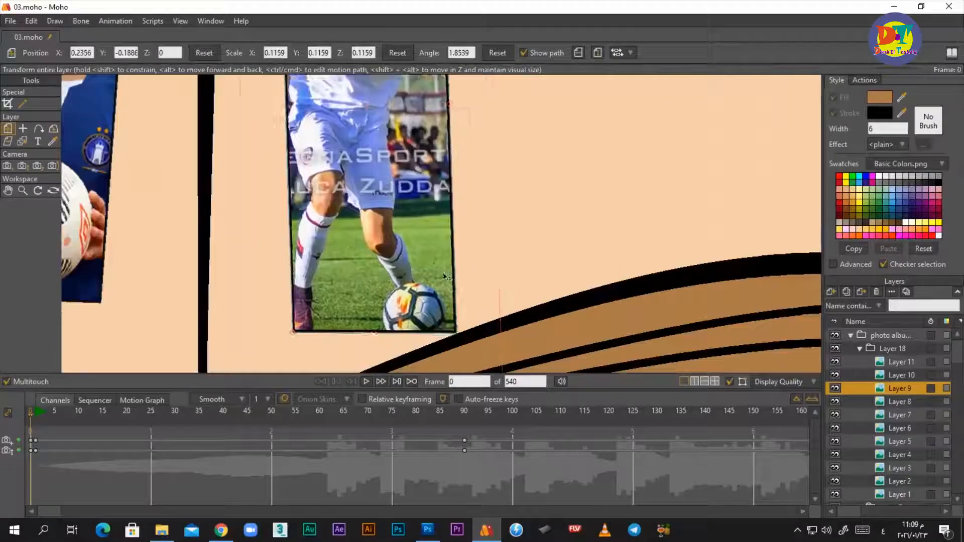
{"action": "scroll", "coordinate": [441, 276], "scroll_direction": "down", "scroll_amount": 4}
{"action": "left_click_drag", "start_coordinate": [418, 201], "coordinate": [409, 195]}
{"action": "left_click_drag", "start_coordinate": [448, 129], "coordinate": [444, 136]}
{"action": "left_click_drag", "start_coordinate": [402, 174], "coordinate": [409, 177]}
{"action": "scroll", "coordinate": [409, 176], "scroll_direction": "down", "scroll_amount": 3}
Step: Fine-tune the perspective and placement of the Layer 2 and Layer 1 photos along the right page's outer edge
{"action": "left_click", "coordinate": [637, 229]}
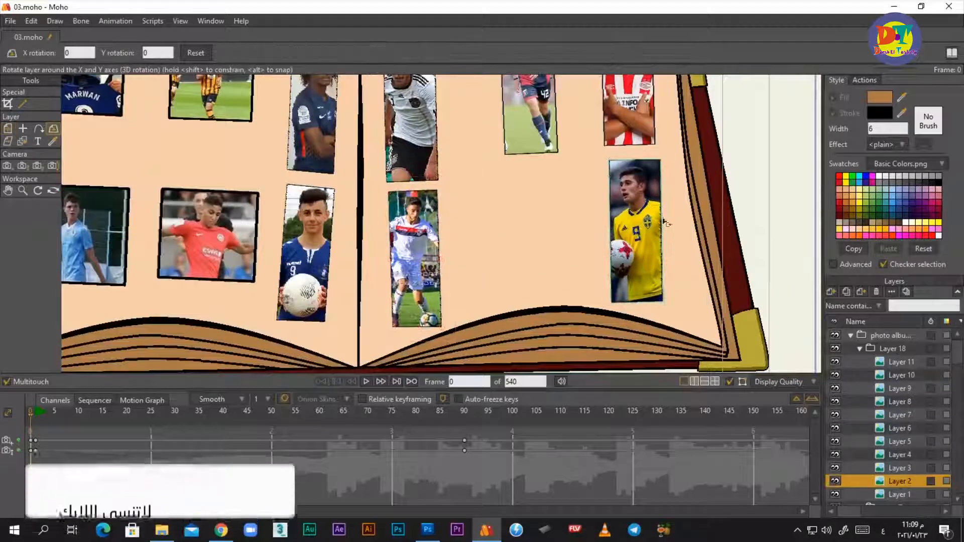
{"action": "scroll", "coordinate": [645, 268], "scroll_direction": "up", "scroll_amount": 1}
{"action": "left_click", "coordinate": [900, 494]}
{"action": "left_click", "coordinate": [899, 481]}
{"action": "left_click", "coordinate": [899, 494]}
{"action": "scroll", "coordinate": [622, 301], "scroll_direction": "down", "scroll_amount": 3}
{"action": "scroll", "coordinate": [635, 206], "scroll_direction": "up", "scroll_amount": 3}
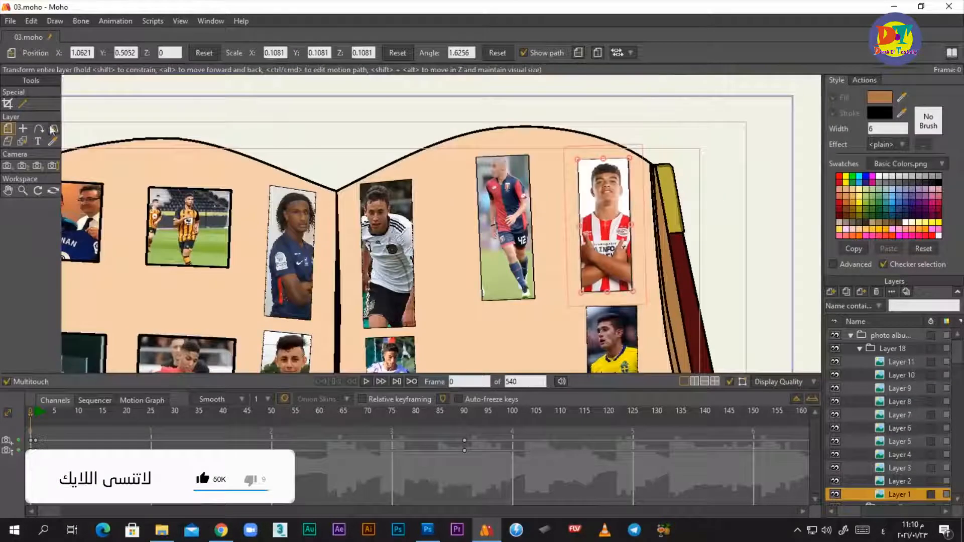
{"action": "left_click", "coordinate": [54, 129]}
{"action": "scroll", "coordinate": [630, 218], "scroll_direction": "up", "scroll_amount": 3}
{"action": "left_click_drag", "start_coordinate": [592, 183], "coordinate": [605, 182]}
{"action": "scroll", "coordinate": [608, 184], "scroll_direction": "down", "scroll_amount": 3}
{"action": "key", "text": "m"}
Step: Enlarge the Layer 5 photo to about 0.2037 scale and place it centrally on the right page
{"action": "left_click", "coordinate": [452, 216]}
{"action": "left_click_drag", "start_coordinate": [478, 168], "coordinate": [495, 115]}
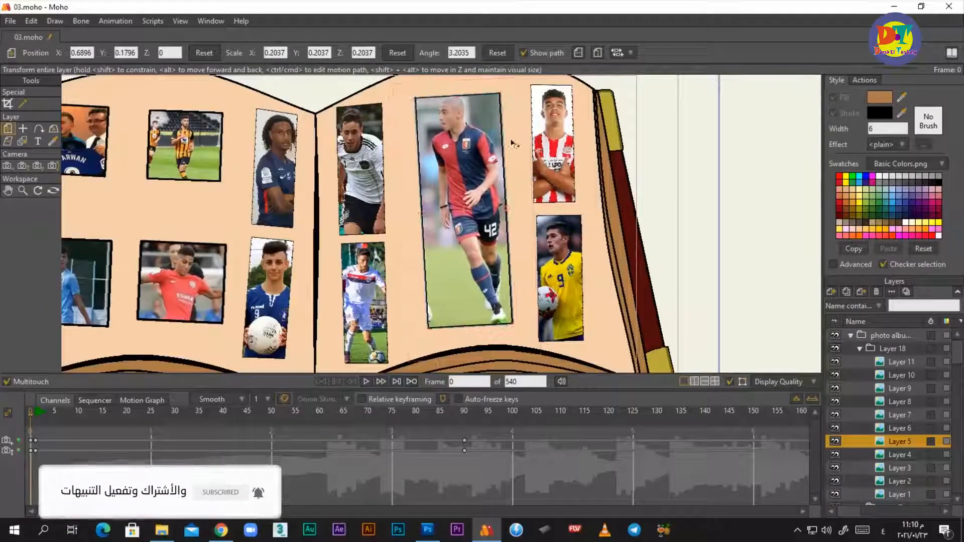
{"action": "scroll", "coordinate": [477, 189], "scroll_direction": "down", "scroll_amount": 3}
Step: Show the 02.png stadium background and make the photo album 2 group visible from frame 421
{"action": "left_click", "coordinate": [850, 335]}
{"action": "left_click", "coordinate": [835, 428]}
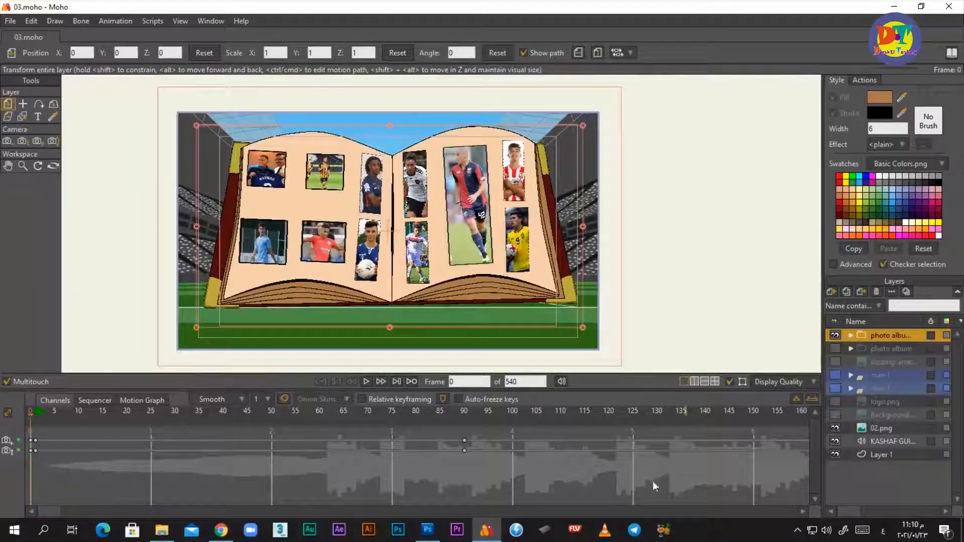
{"action": "left_click", "coordinate": [883, 335]}
{"action": "left_click", "coordinate": [850, 335]}
{"action": "double_click", "coordinate": [863, 334]}
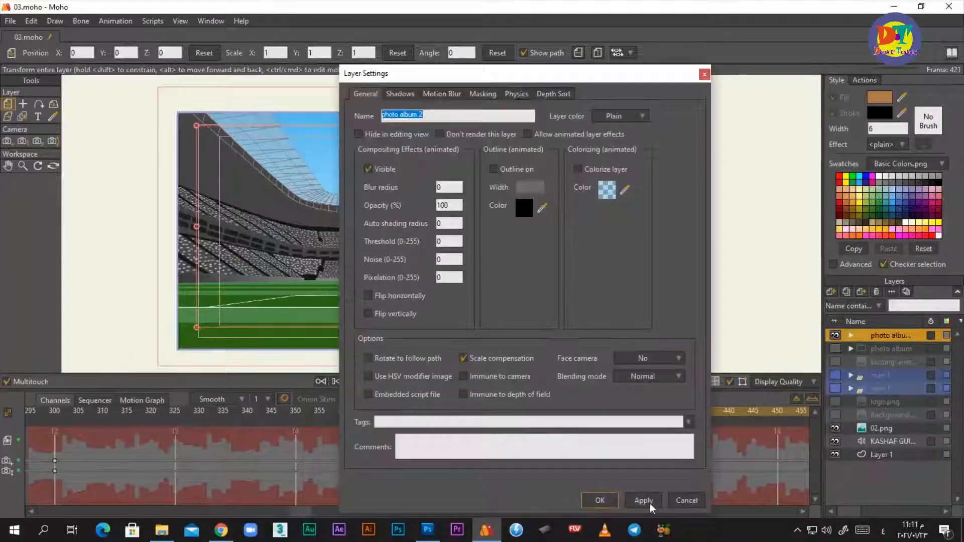
{"action": "left_click", "coordinate": [600, 500]}
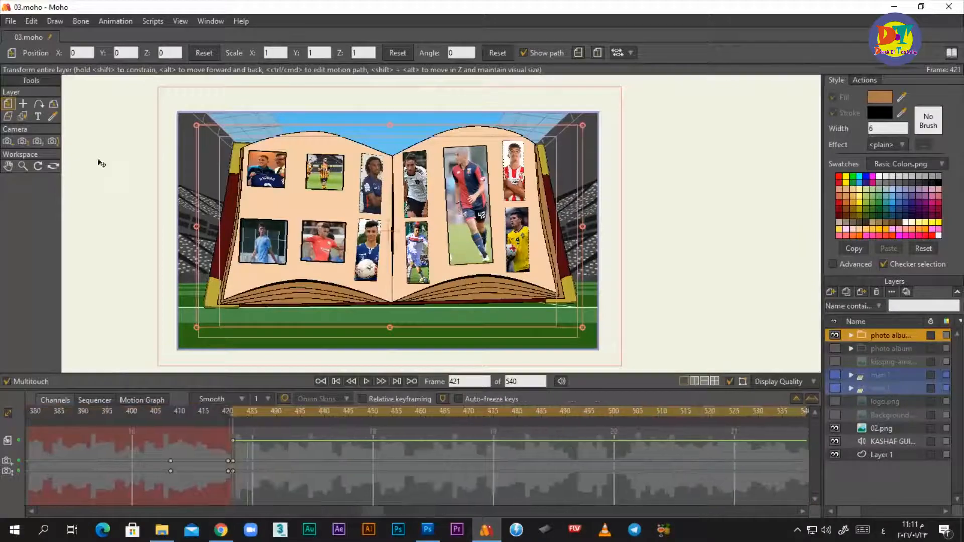
{"action": "key", "text": "space"}
{"action": "left_click", "coordinate": [234, 411]}
{"action": "left_click", "coordinate": [23, 141]}
{"action": "left_click_drag", "start_coordinate": [401, 253], "coordinate": [479, 257]}
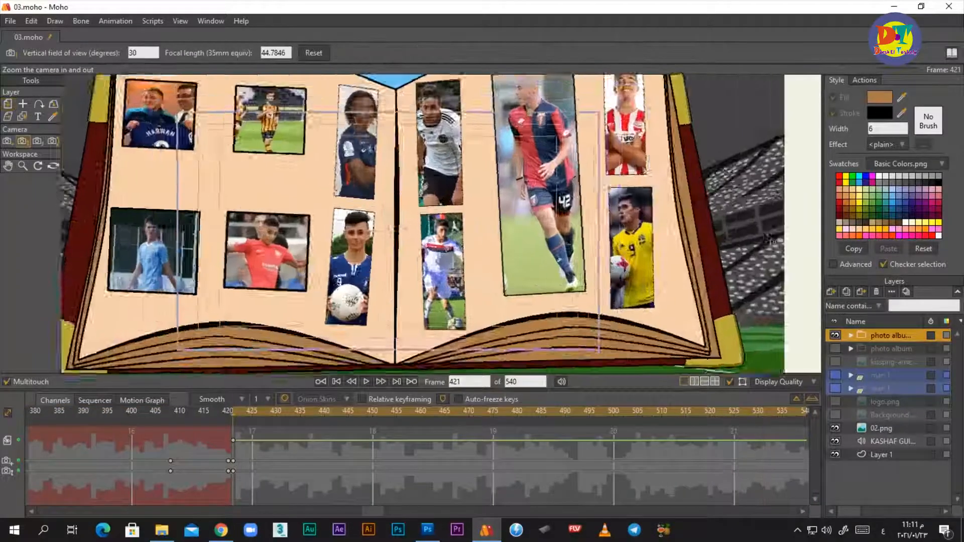
{"action": "key", "text": "ctrl+z"}
Step: At frame 421, enlarge the 02.png background to about 3.695 scale and position it so the grass fills the frame behind the album
{"action": "key", "text": "ctrl+Left"}
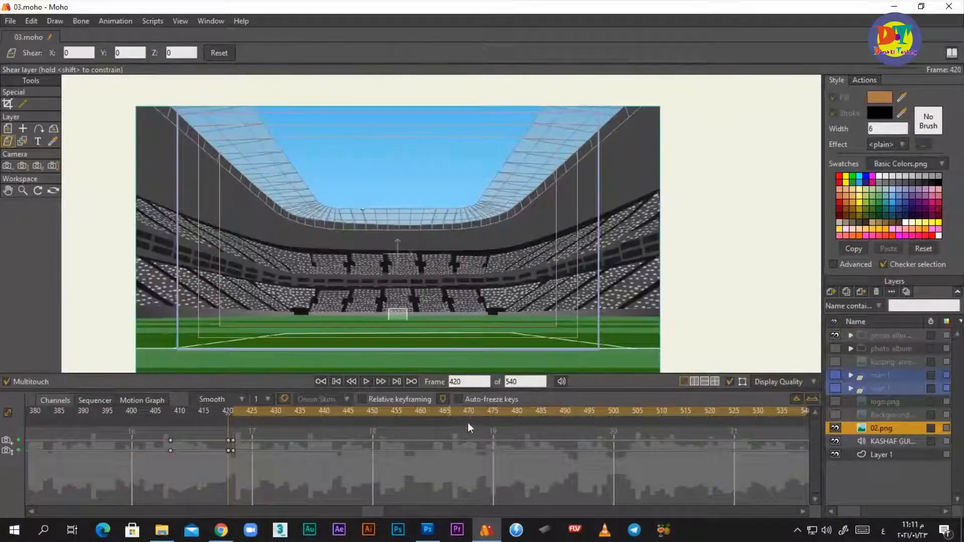
{"action": "key", "text": "m"}
{"action": "key", "text": "Right"}
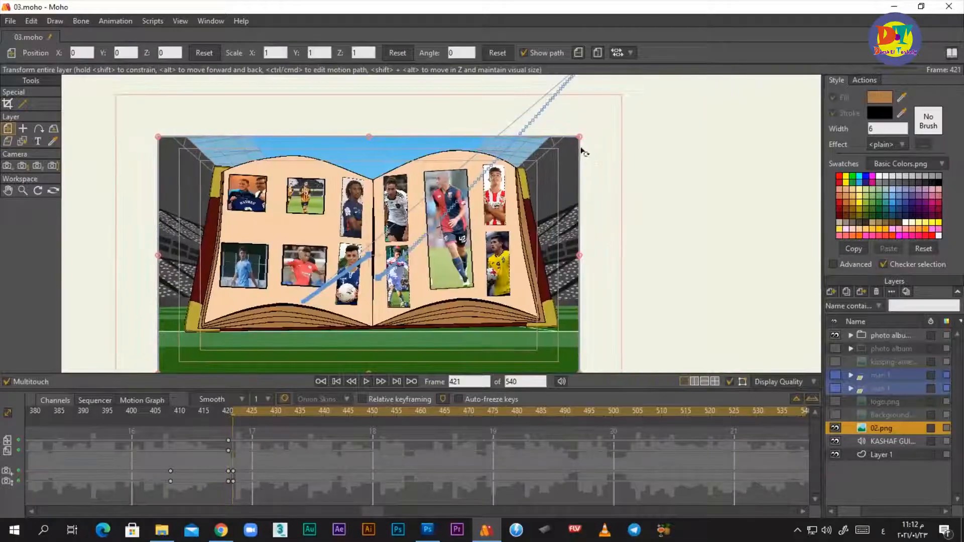
{"action": "left_click_drag", "start_coordinate": [158, 138], "coordinate": [10, 30]}
{"action": "scroll", "coordinate": [391, 226], "scroll_direction": "down", "scroll_amount": 5}
{"action": "left_click_drag", "start_coordinate": [452, 271], "coordinate": [459, 171]}
{"action": "scroll", "coordinate": [502, 186], "scroll_direction": "up", "scroll_amount": 3}
{"action": "left_click_drag", "start_coordinate": [691, 323], "coordinate": [813, 324]}
{"action": "scroll", "coordinate": [786, 320], "scroll_direction": "down", "scroll_amount": 2}
{"action": "scroll", "coordinate": [787, 321], "scroll_direction": "down", "scroll_amount": 3}
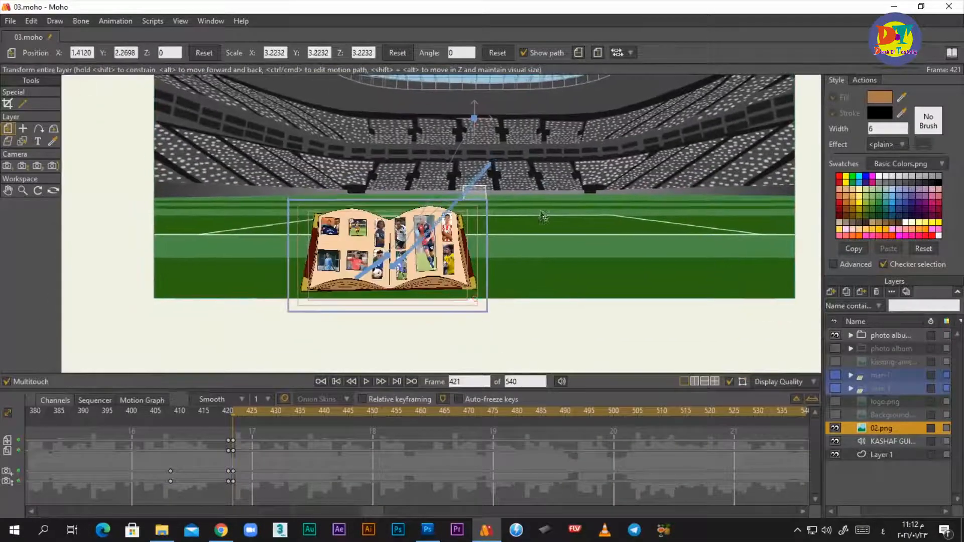
{"action": "left_click_drag", "start_coordinate": [449, 187], "coordinate": [635, 236]}
{"action": "scroll", "coordinate": [608, 276], "scroll_direction": "up", "scroll_amount": 3}
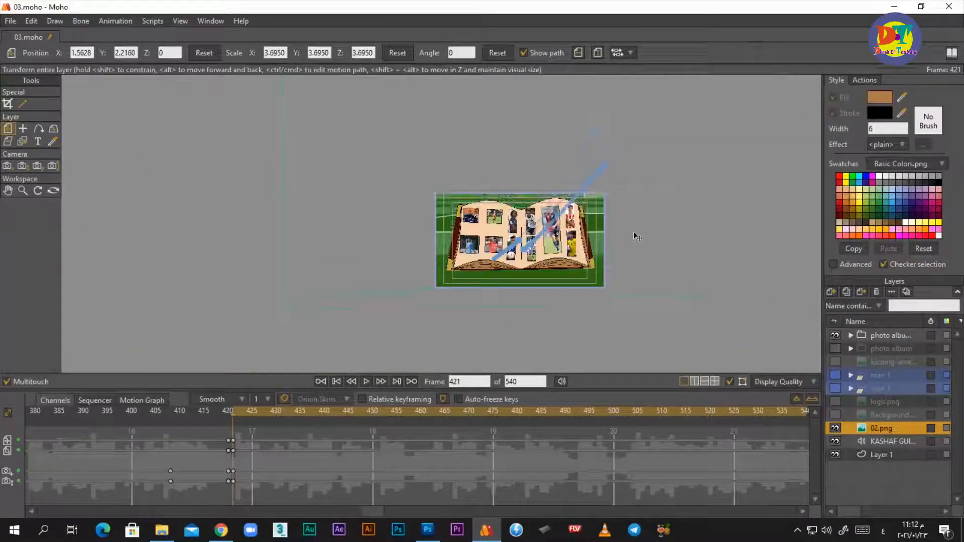
{"action": "scroll", "coordinate": [593, 268], "scroll_direction": "up", "scroll_amount": 3}
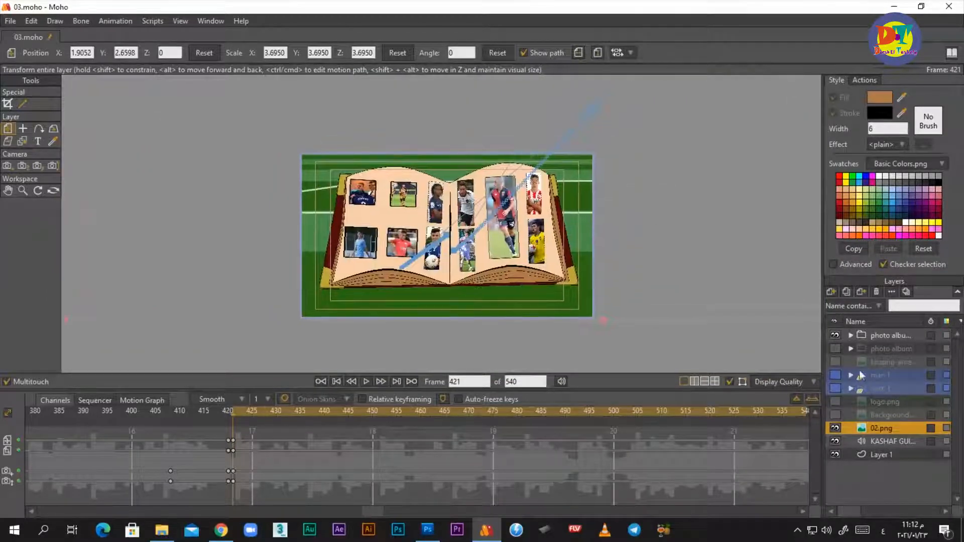
Step: Zoom the camera in on the album at frame 525 to a vertical field of view of about 24.3°
{"action": "left_click", "coordinate": [23, 166]}
{"action": "scroll", "coordinate": [129, 151], "scroll_direction": "up", "scroll_amount": 5}
{"action": "key", "text": "4"}
{"action": "left_click_drag", "start_coordinate": [156, 162], "coordinate": [210, 165]}
{"action": "left_click", "coordinate": [22, 166]}
{"action": "scroll", "coordinate": [648, 418], "scroll_direction": "down", "scroll_amount": 3}
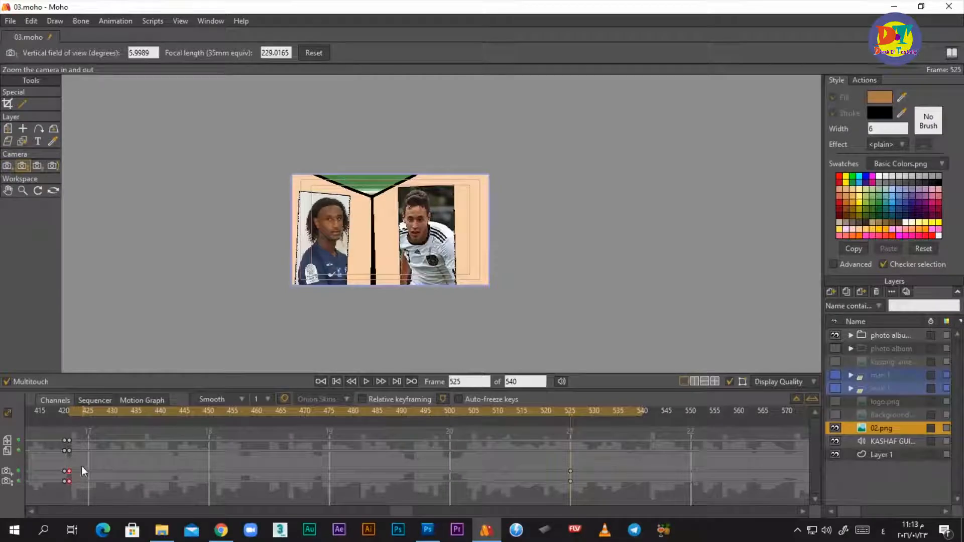
{"action": "key", "text": "ctrl+z"}
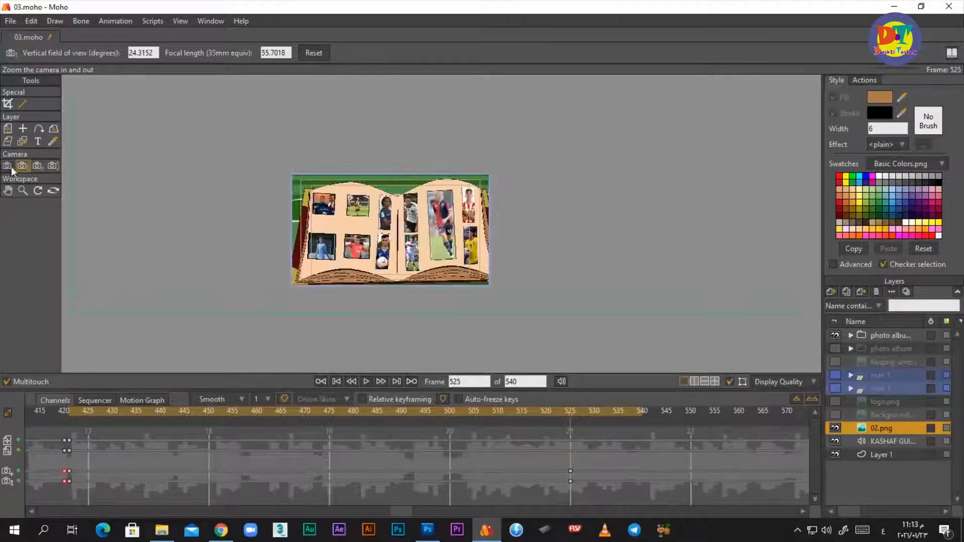
{"action": "key", "text": "ctrl+z"}
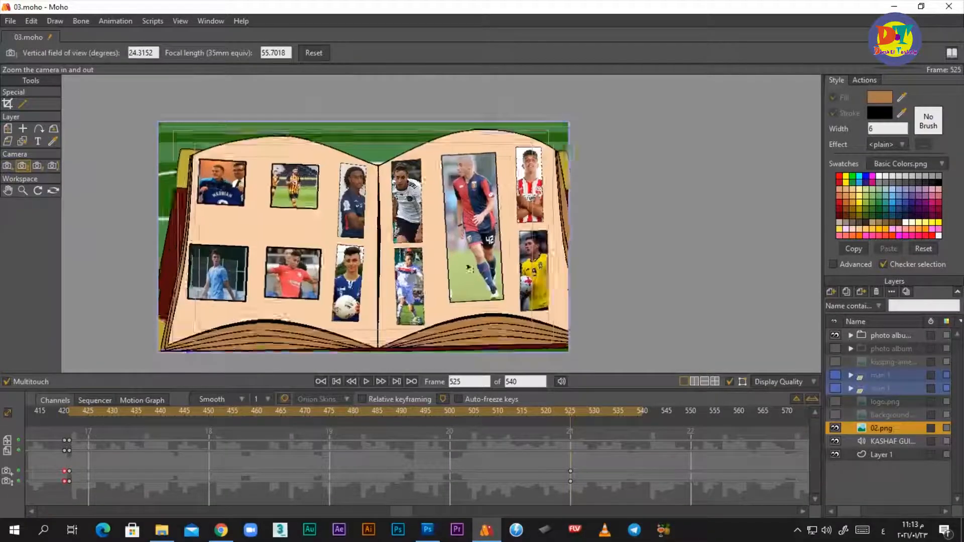
Step: Track the camera at frame 525 so the open album's photos fill the frame
{"action": "left_click", "coordinate": [7, 166]}
{"action": "left_click", "coordinate": [127, 445]}
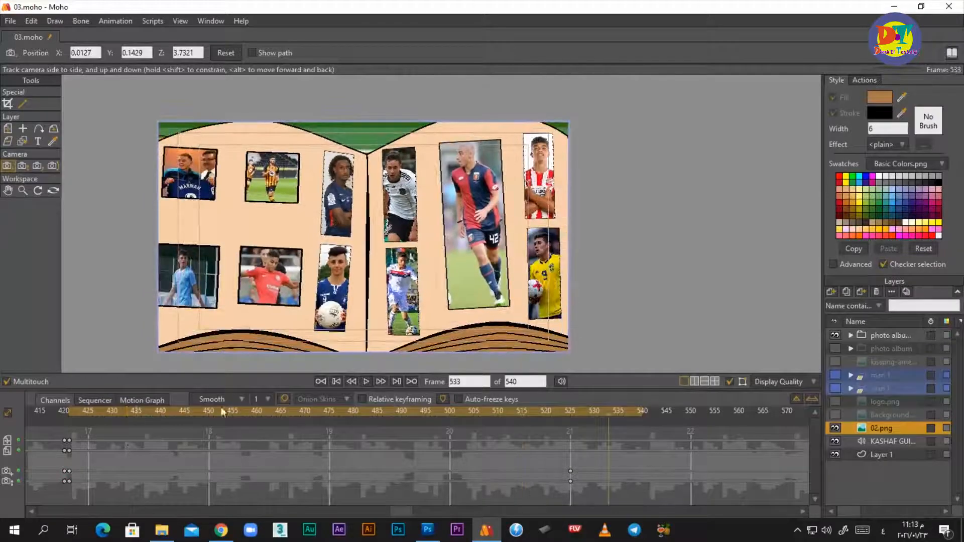
{"action": "left_click", "coordinate": [222, 411]}
{"action": "key", "text": "space"}
{"action": "left_click", "coordinate": [570, 413]}
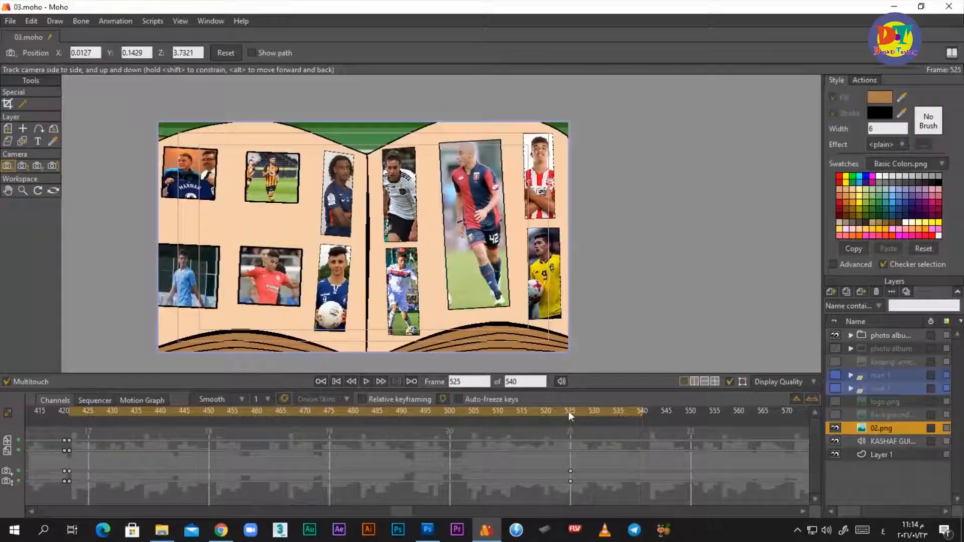
{"action": "left_click_drag", "start_coordinate": [239, 241], "coordinate": [219, 206]}
Step: Play back the camera move from frame 421 and save the project
{"action": "left_click", "coordinate": [70, 412]}
{"action": "key", "text": "space"}
{"action": "key", "text": "space"}
{"action": "left_click", "coordinate": [69, 411]}
{"action": "key", "text": "ctrl+s"}
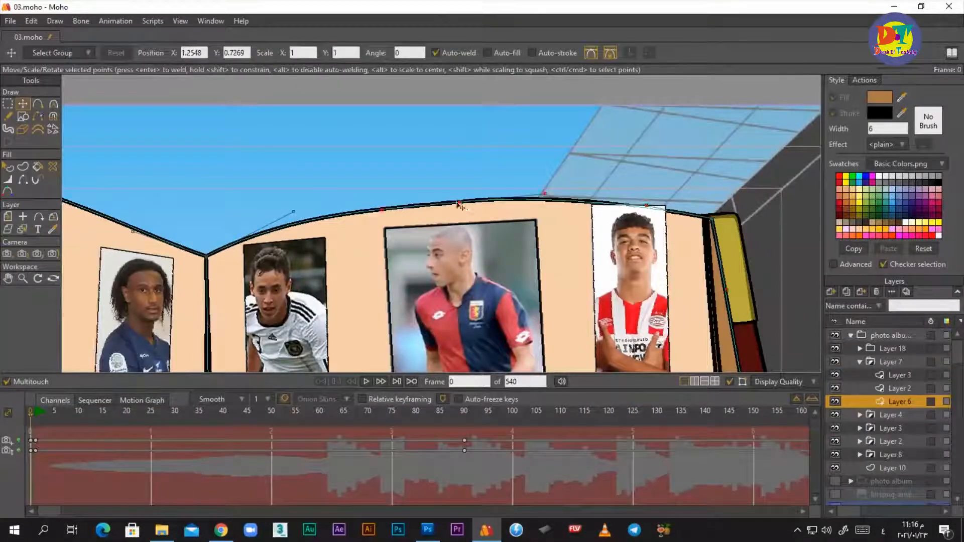
Step: Flatten the upper curves of the Layer 6 page outline and reshape Layer 2's left page-stack curves with the Magnet tool at 0.0767 radius
{"action": "left_click_drag", "start_coordinate": [685, 208], "coordinate": [750, 190]}
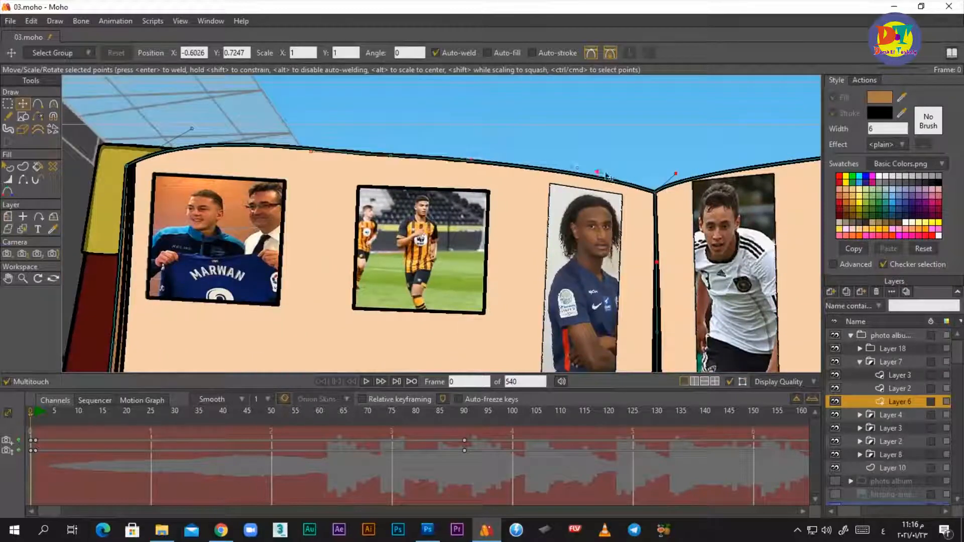
{"action": "left_click_drag", "start_coordinate": [170, 150], "coordinate": [508, 238]}
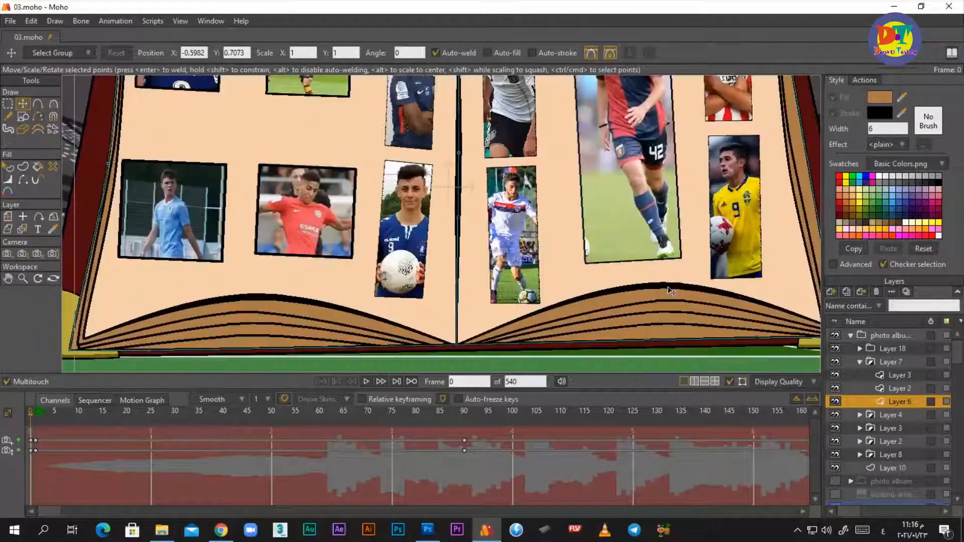
{"action": "key", "text": "x"}
{"action": "left_click", "coordinate": [898, 375]}
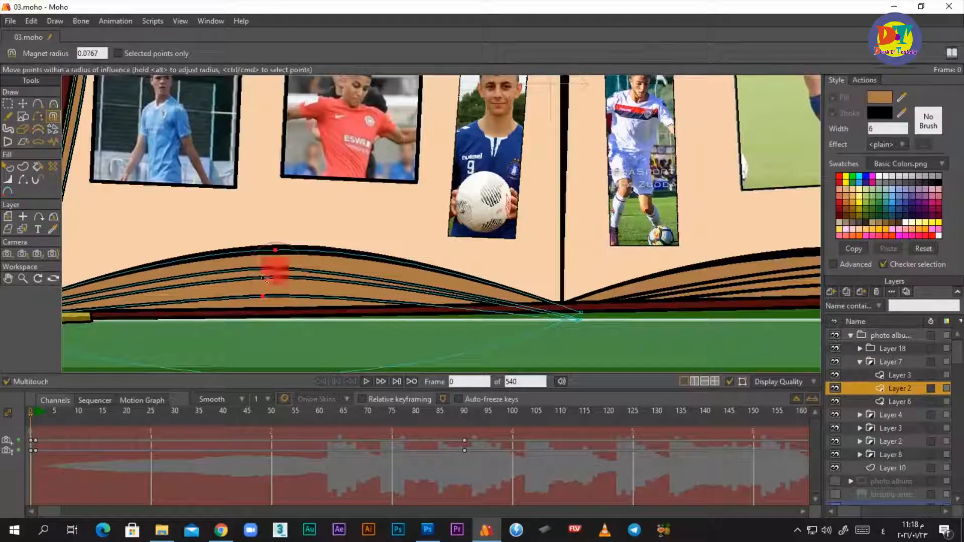
{"action": "mouse_move", "coordinate": [266, 279]}
{"action": "left_mouse_down"}
{"action": "mouse_move", "coordinate": [284, 256]}
{"action": "mouse_move", "coordinate": [279, 282]}
{"action": "left_mouse_up"}
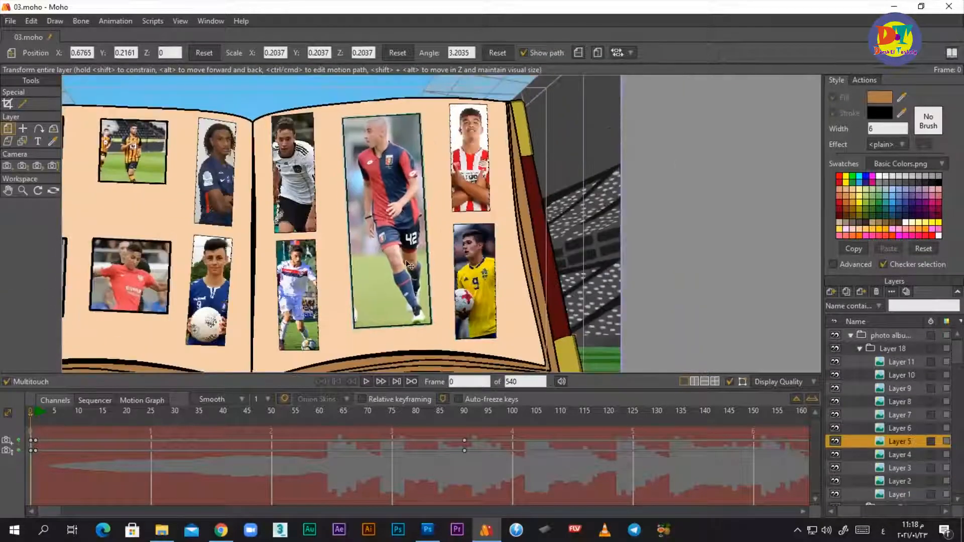
Step: Adjust the large Layer 5 photo on the right page and add a new vector layer with the Add Point tool ready
{"action": "left_click_drag", "start_coordinate": [430, 116], "coordinate": [437, 125]}
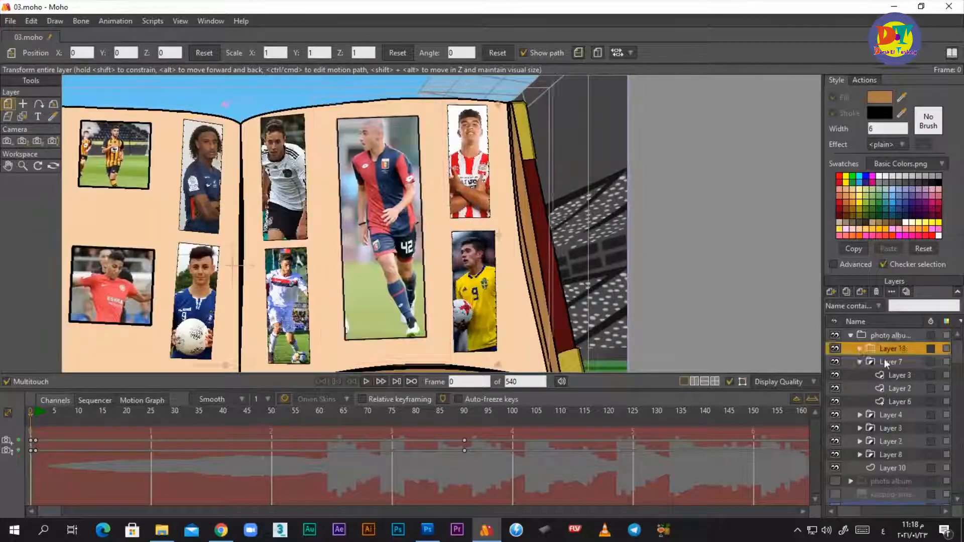
{"action": "left_click", "coordinate": [831, 291]}
{"action": "left_click", "coordinate": [853, 301]}
{"action": "left_click", "coordinate": [38, 104]}
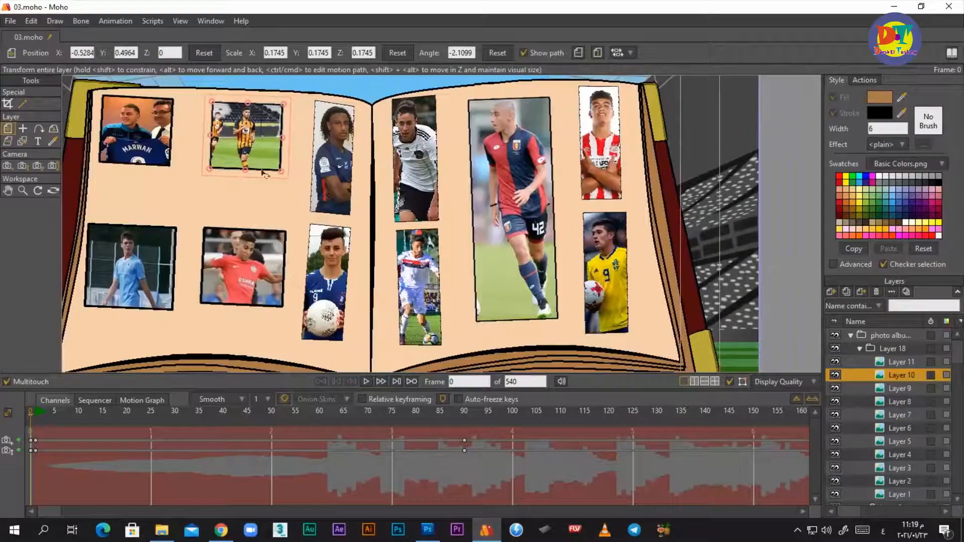
Step: Move the portrait Layer 3 and 4 photos to the left page's middle column and landscape Layer 6 and 10 beside the spine, scaling Layer 10 to about 0.186
{"action": "left_click", "coordinate": [330, 195]}
{"action": "scroll", "coordinate": [330, 196], "scroll_direction": "up", "scroll_amount": 5}
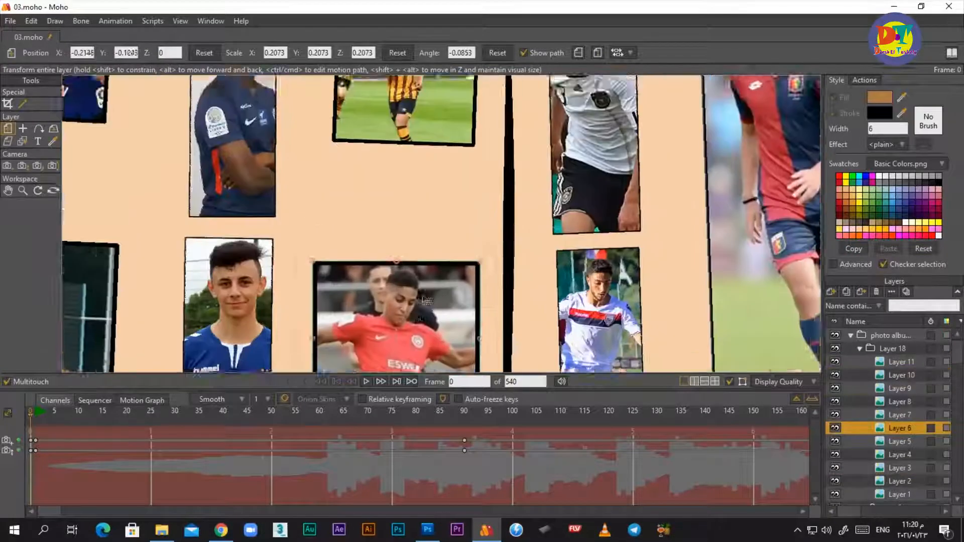
{"action": "left_click_drag", "start_coordinate": [464, 151], "coordinate": [477, 148]}
{"action": "scroll", "coordinate": [467, 176], "scroll_direction": "down", "scroll_amount": 4}
{"action": "left_click", "coordinate": [456, 199]}
{"action": "key", "text": "ctrl+r"}
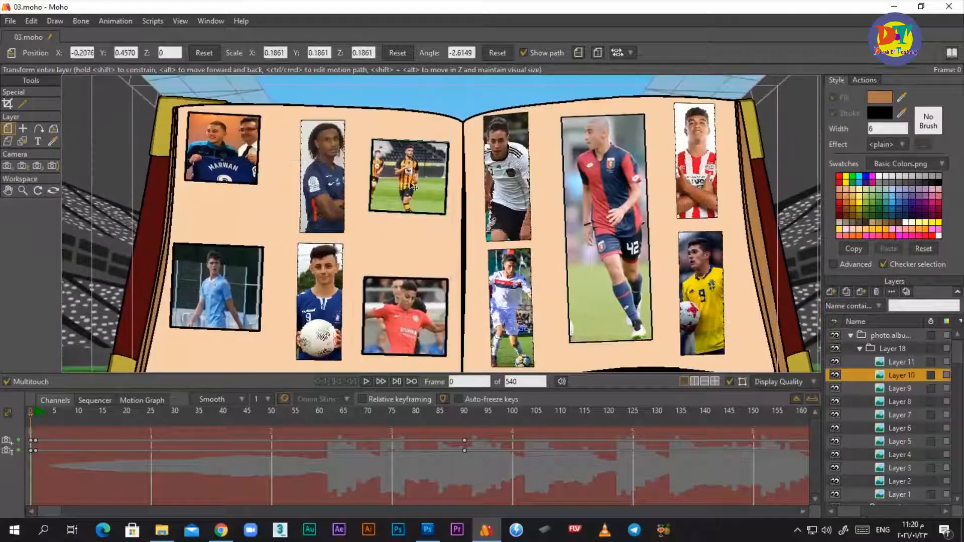
Step: Adjust the landscape photos in the left page's outer column, scaling the upper one, Layer 11, to about 0.203 and rotating it to about -3.1 degrees
{"action": "left_click", "coordinate": [270, 210]}
{"action": "scroll", "coordinate": [277, 246], "scroll_direction": "down", "scroll_amount": 2}
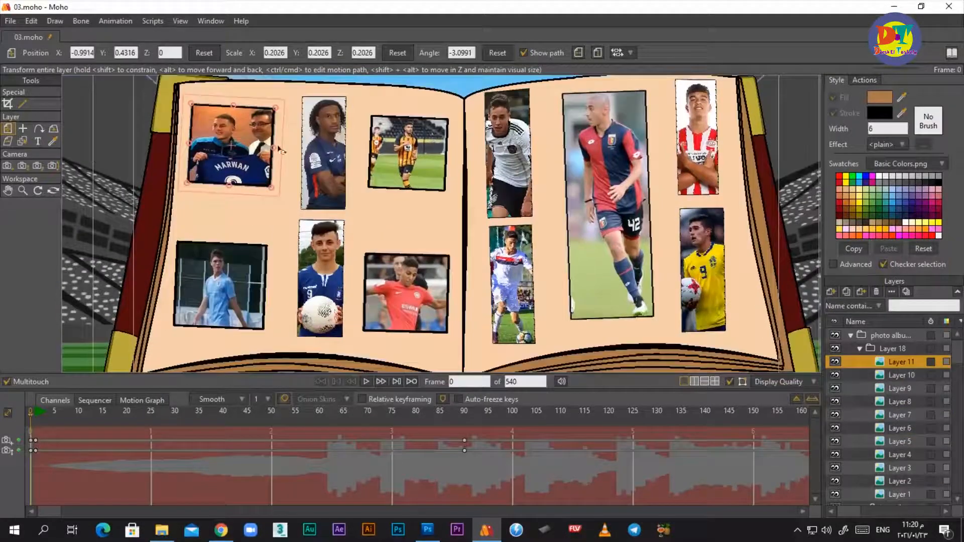
{"action": "left_click", "coordinate": [230, 285]}
{"action": "scroll", "coordinate": [230, 284], "scroll_direction": "down", "scroll_amount": 3}
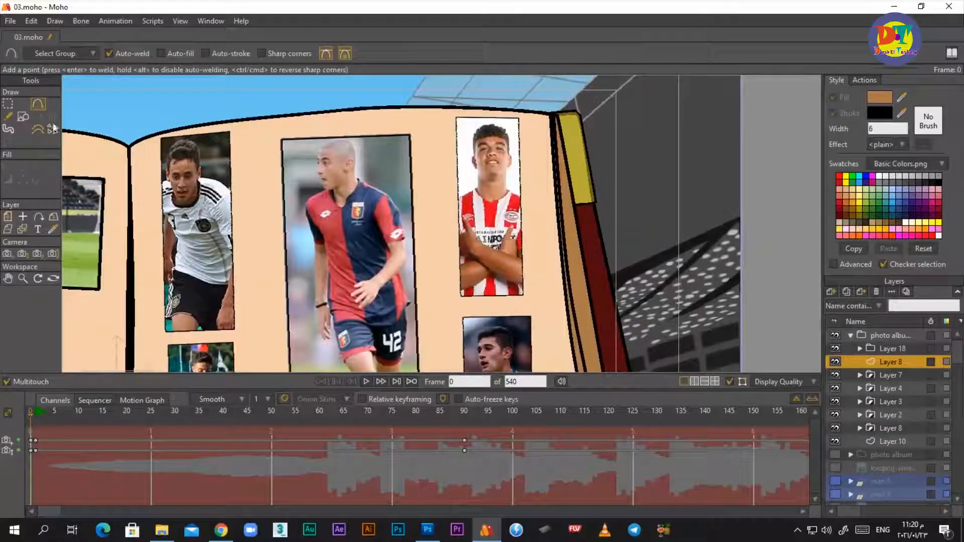
Step: Align the four-point rectangle on vector Layer 8 with the left edge of the right page's upper outer portrait
{"action": "key", "text": "t"}
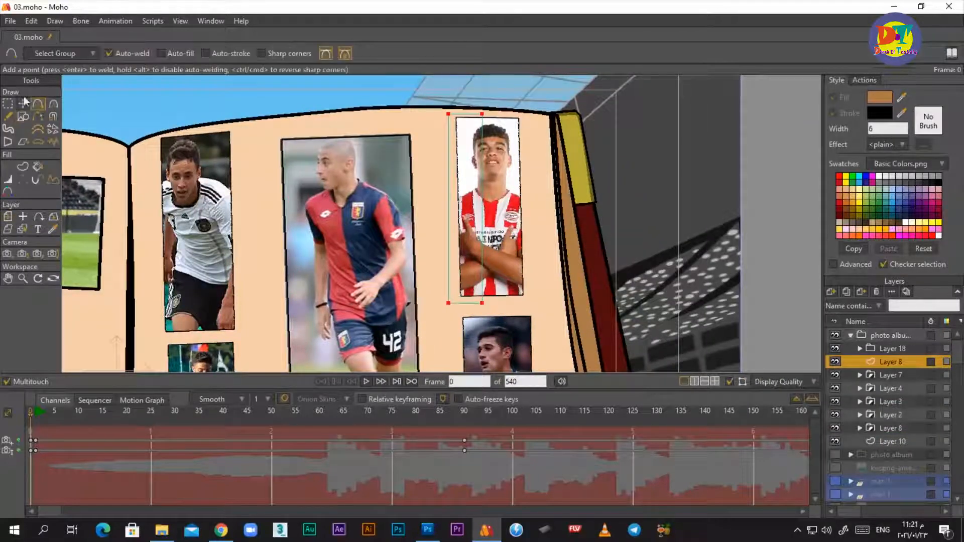
{"action": "scroll", "coordinate": [452, 121], "scroll_direction": "up", "scroll_amount": 3}
{"action": "scroll", "coordinate": [484, 142], "scroll_direction": "down", "scroll_amount": 2}
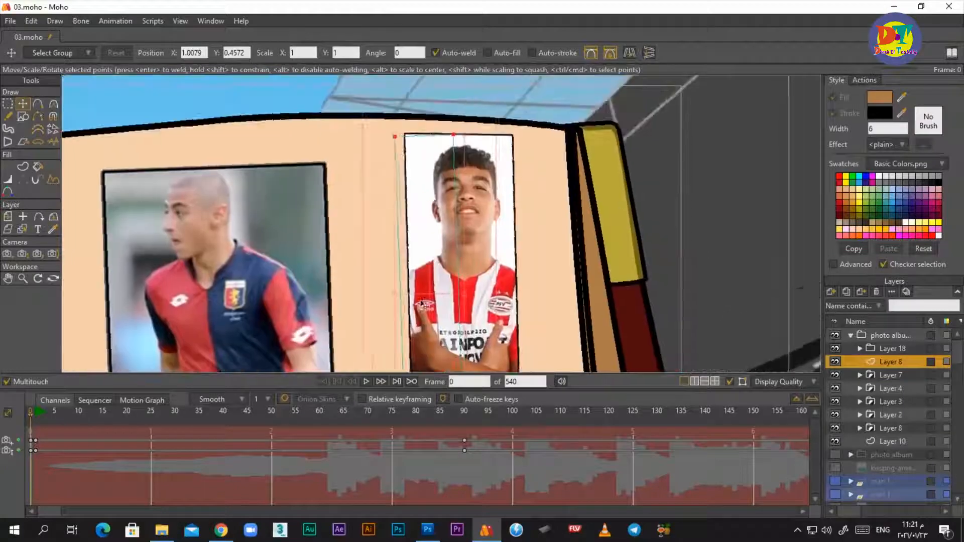
{"action": "scroll", "coordinate": [452, 226], "scroll_direction": "up", "scroll_amount": 3}
{"action": "scroll", "coordinate": [490, 156], "scroll_direction": "up", "scroll_amount": 3}
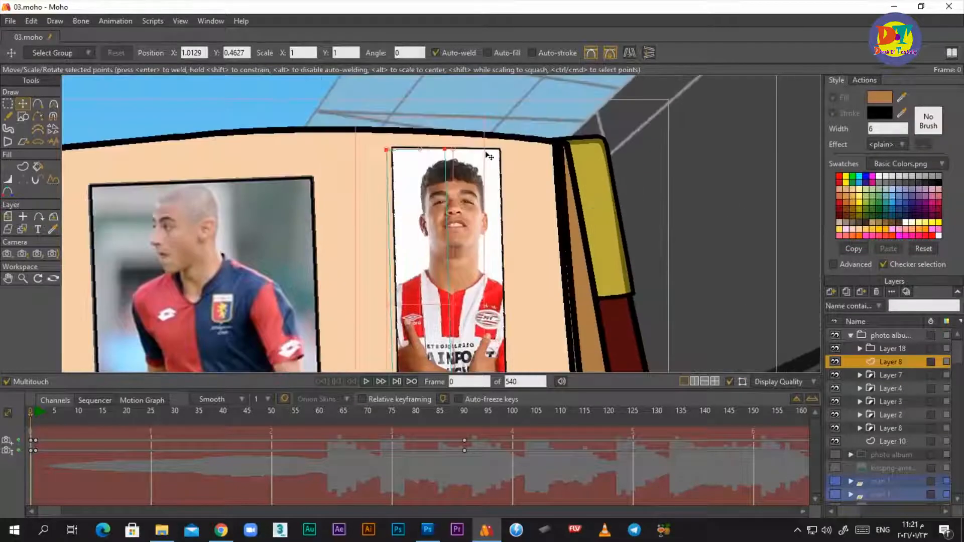
Step: Create a brown shape with fill only from the rectangle and render frame 0 to preview it
{"action": "key", "text": "u"}
{"action": "scroll", "coordinate": [251, 101], "scroll_direction": "down", "scroll_amount": 3}
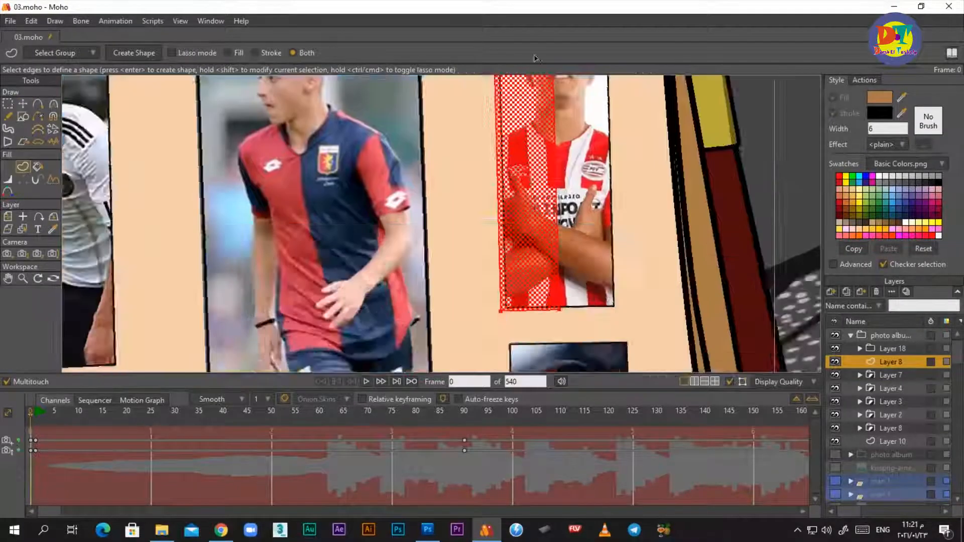
{"action": "scroll", "coordinate": [308, 83], "scroll_direction": "down", "scroll_amount": 2}
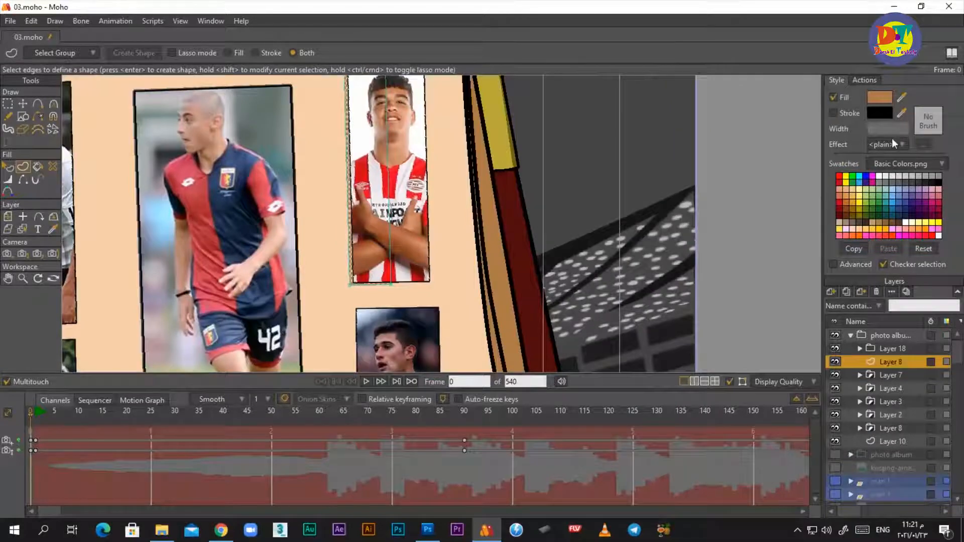
{"action": "key", "text": "ctrl+r"}
{"action": "scroll", "coordinate": [505, 325], "scroll_direction": "up", "scroll_amount": 3}
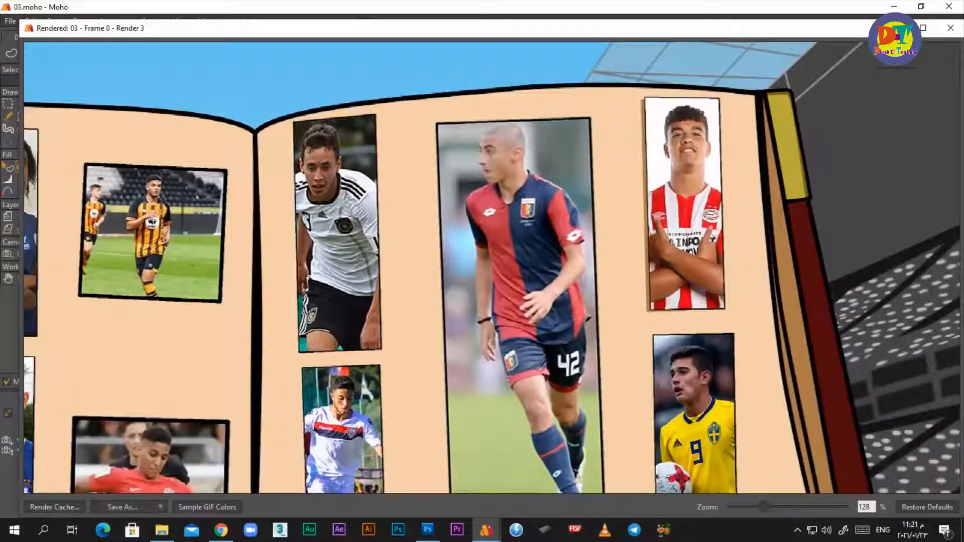
{"action": "left_click", "coordinate": [951, 28]}
Step: Fit the brown shape as an offset shadow along the upper outer portrait's left and lower edges, correcting its corners with the Magnet tool at 0.0383 radius
{"action": "scroll", "coordinate": [377, 169], "scroll_direction": "up", "scroll_amount": 2}
{"action": "scroll", "coordinate": [334, 185], "scroll_direction": "down", "scroll_amount": 3}
{"action": "scroll", "coordinate": [328, 121], "scroll_direction": "up", "scroll_amount": 3}
{"action": "left_click_drag", "start_coordinate": [319, 153], "coordinate": [313, 154]}
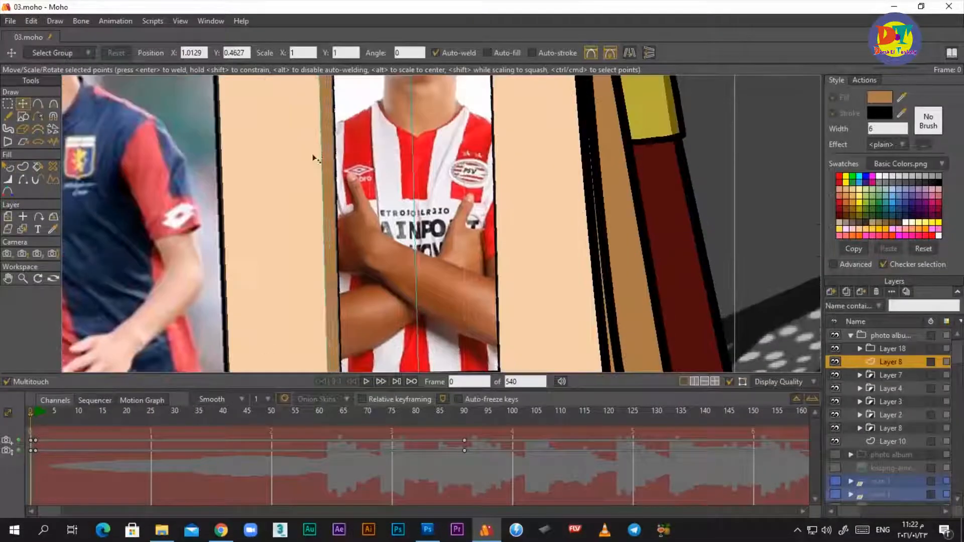
{"action": "scroll", "coordinate": [313, 156], "scroll_direction": "down", "scroll_amount": 3}
{"action": "scroll", "coordinate": [345, 284], "scroll_direction": "up", "scroll_amount": 3}
{"action": "scroll", "coordinate": [362, 282], "scroll_direction": "down", "scroll_amount": 3}
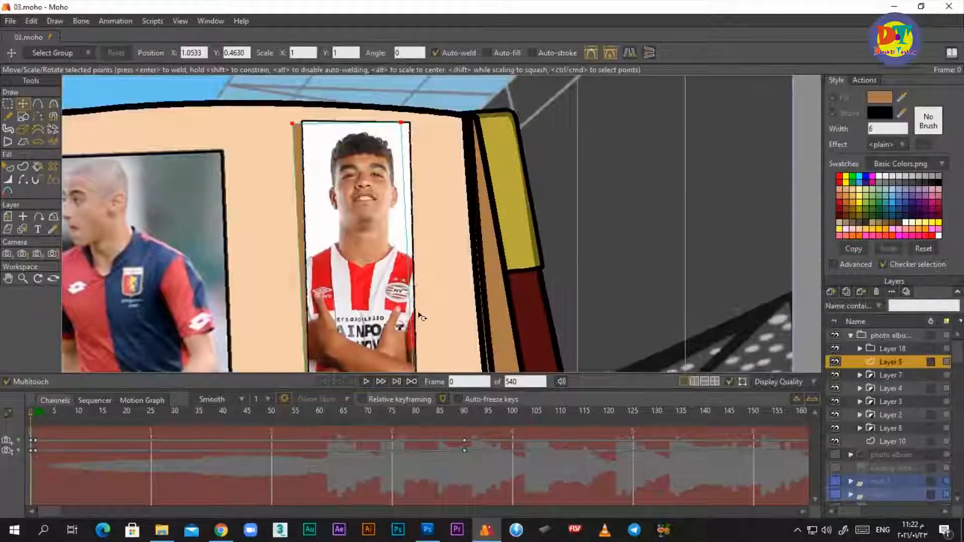
{"action": "scroll", "coordinate": [420, 316], "scroll_direction": "down", "scroll_amount": 3}
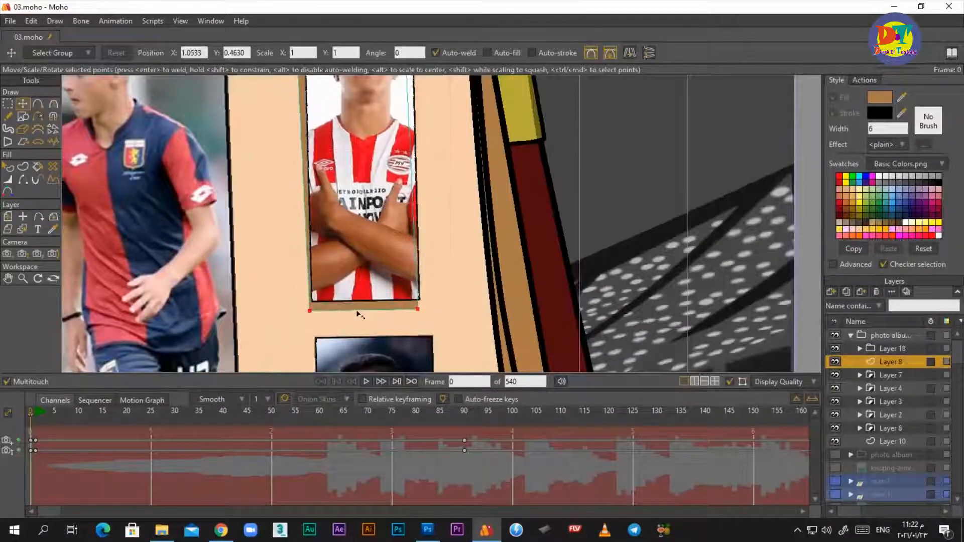
{"action": "scroll", "coordinate": [358, 314], "scroll_direction": "up", "scroll_amount": 3}
{"action": "scroll", "coordinate": [317, 336], "scroll_direction": "down", "scroll_amount": 3}
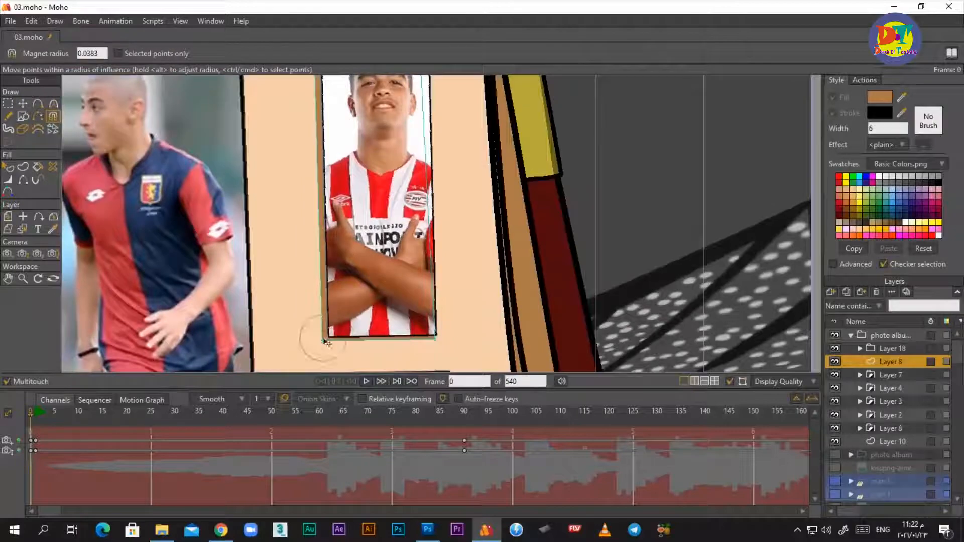
{"action": "scroll", "coordinate": [438, 344], "scroll_direction": "down", "scroll_amount": 3}
{"action": "scroll", "coordinate": [437, 344], "scroll_direction": "up", "scroll_amount": 3}
Step: Make the shadow shape's brown fill semi-transparent
{"action": "key", "text": "q"}
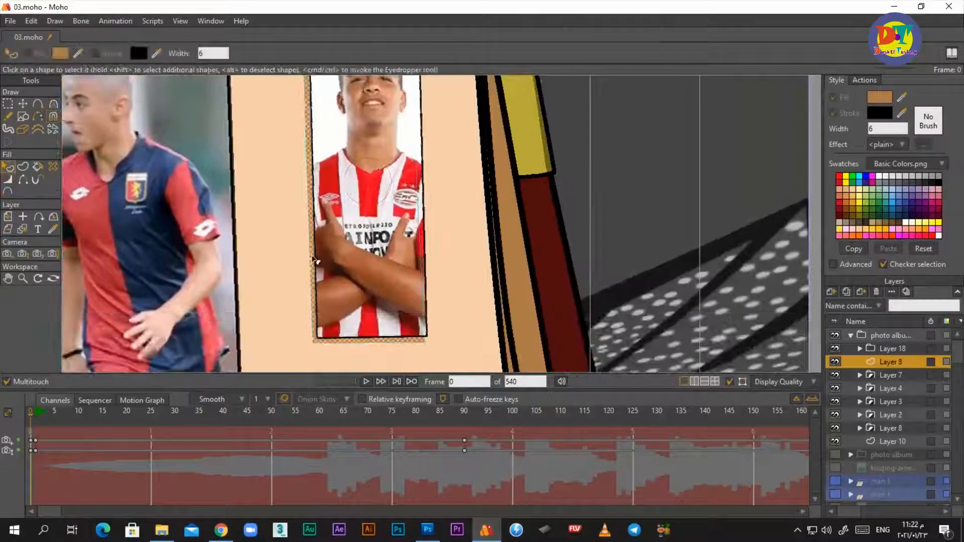
{"action": "left_click", "coordinate": [879, 97]}
{"action": "left_click", "coordinate": [664, 312]}
Step: Refine the shadow's upper-left corner with the Magnet tool at 0.0383 radius and preview frame 0 as a render
{"action": "key", "text": "t"}
{"action": "scroll", "coordinate": [341, 188], "scroll_direction": "down", "scroll_amount": 2}
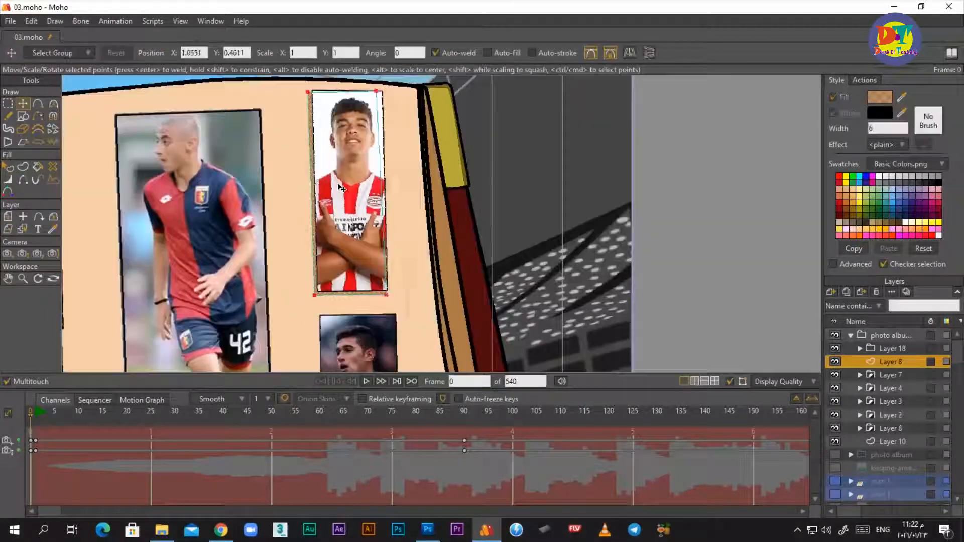
{"action": "key", "text": "x"}
{"action": "scroll", "coordinate": [332, 163], "scroll_direction": "up", "scroll_amount": 2}
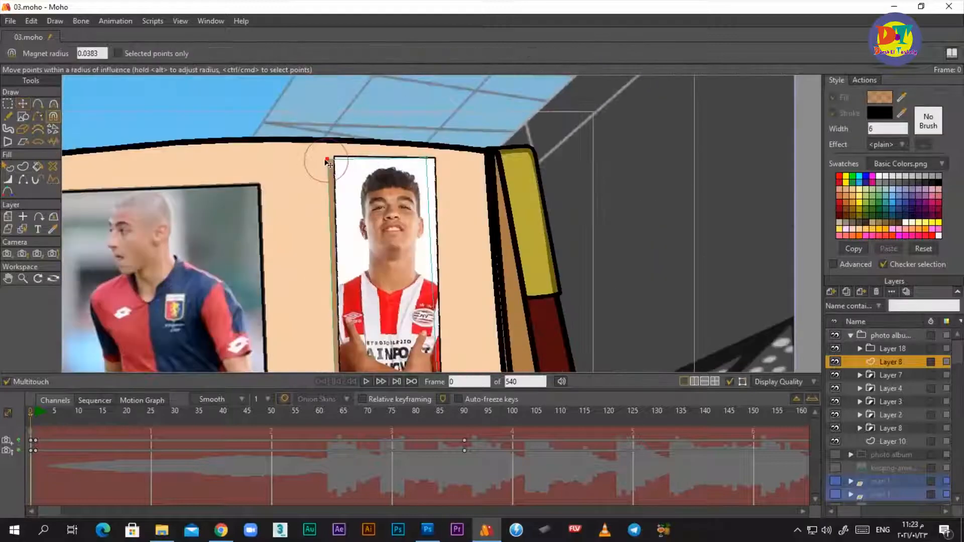
{"action": "scroll", "coordinate": [334, 311], "scroll_direction": "down", "scroll_amount": 2}
{"action": "scroll", "coordinate": [354, 315], "scroll_direction": "up", "scroll_amount": 1}
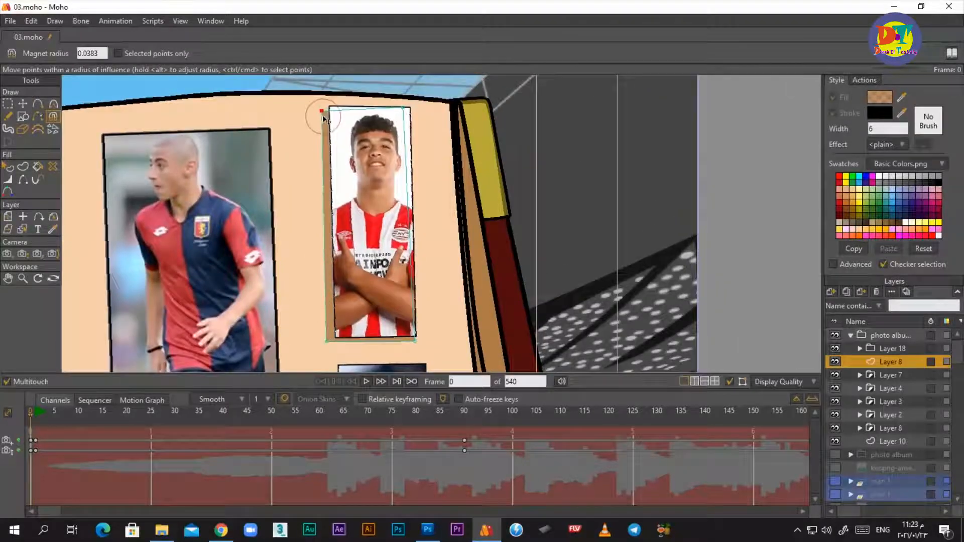
{"action": "key", "text": "ctrl+r"}
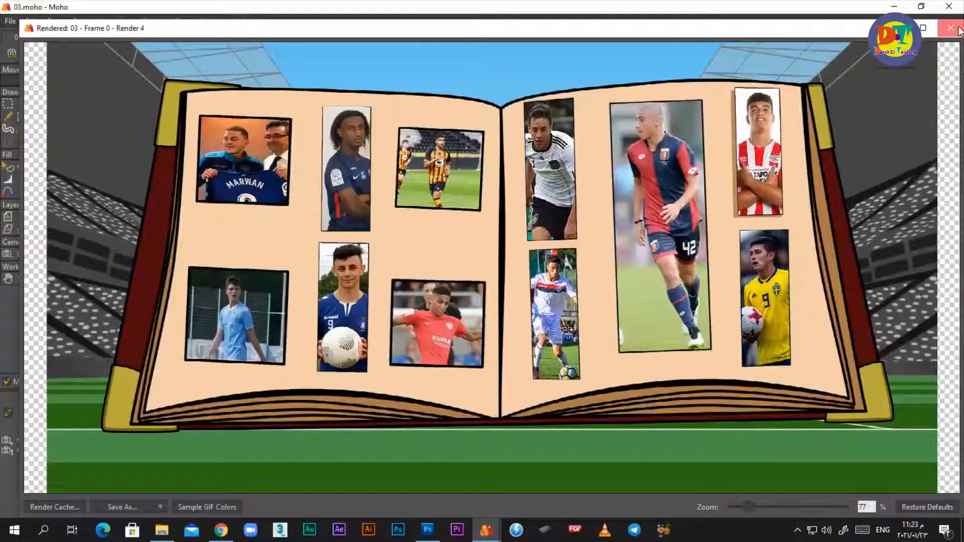
{"action": "left_click", "coordinate": [958, 30]}
Step: Adjust the shadow's semi-transparent fill colour, apply the Soft Edge effect, and render frame 0
{"action": "key", "text": "q"}
{"action": "left_click", "coordinate": [878, 97]}
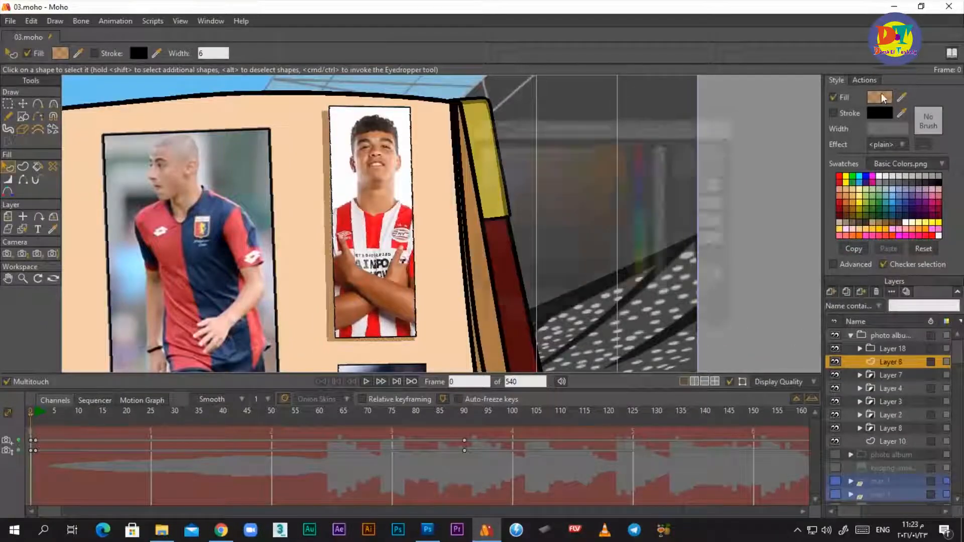
{"action": "left_click", "coordinate": [664, 311]}
{"action": "left_click", "coordinate": [887, 145]}
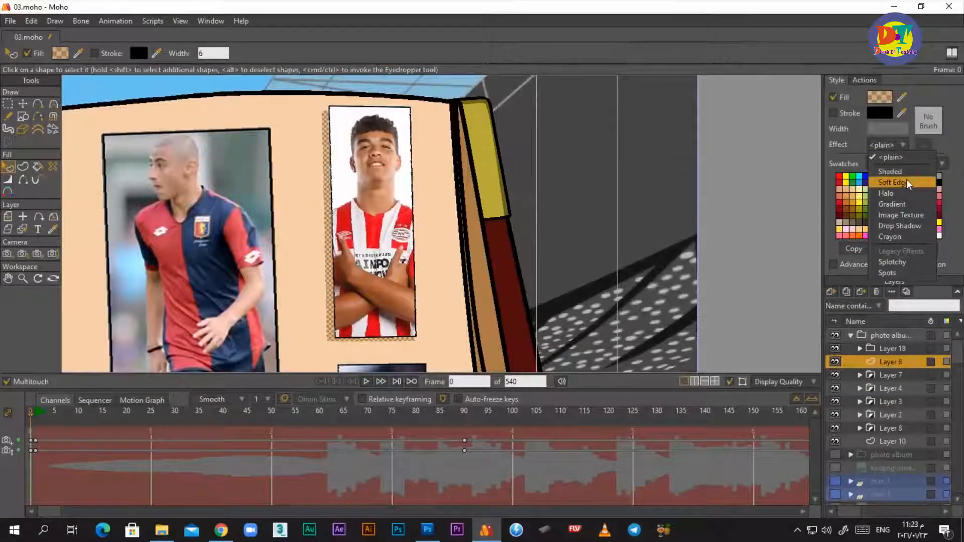
{"action": "left_click", "coordinate": [892, 182]}
{"action": "left_click", "coordinate": [510, 334]}
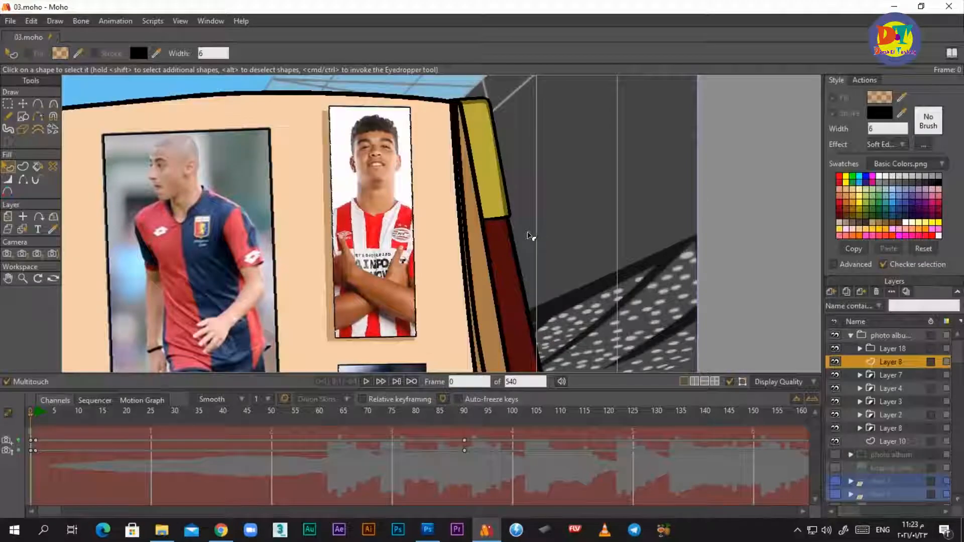
{"action": "key", "text": "ctrl+r"}
{"action": "left_click", "coordinate": [950, 28]}
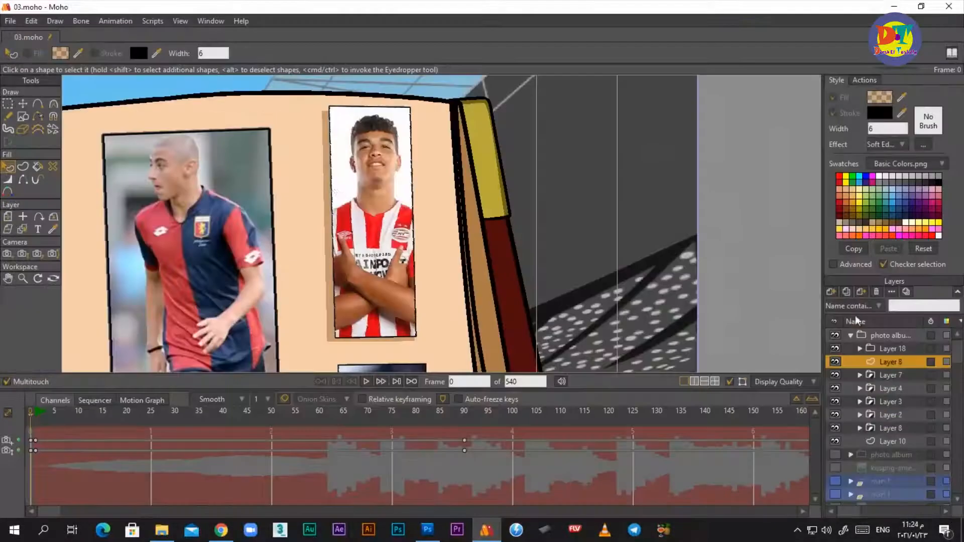
Step: Tune the shadow's Soft Edge settings in two rounds, rendering frame 0 after each change
{"action": "left_click", "coordinate": [923, 146]}
{"action": "left_click", "coordinate": [512, 335]}
{"action": "key", "text": "ctrl+r"}
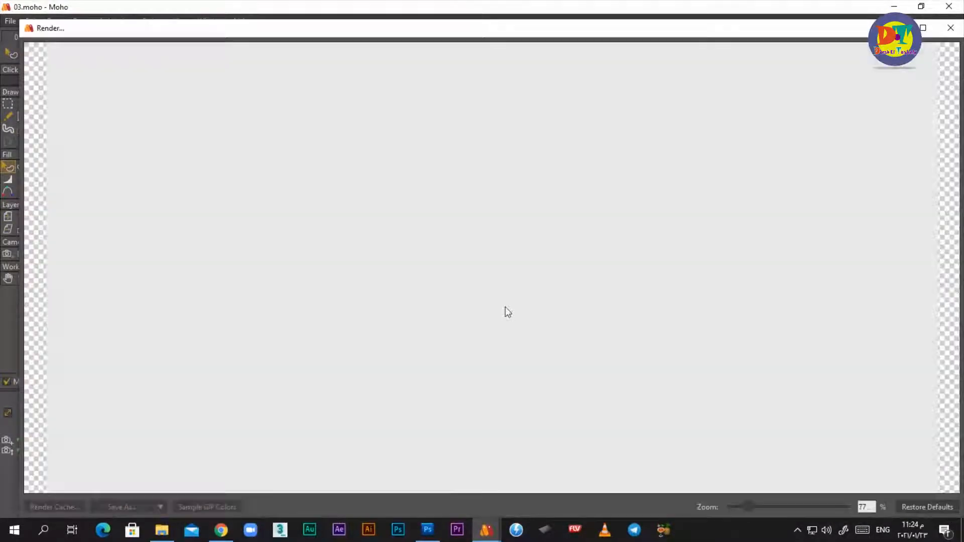
{"action": "left_click", "coordinate": [950, 28]}
{"action": "left_click", "coordinate": [923, 147]}
{"action": "left_click", "coordinate": [512, 335]}
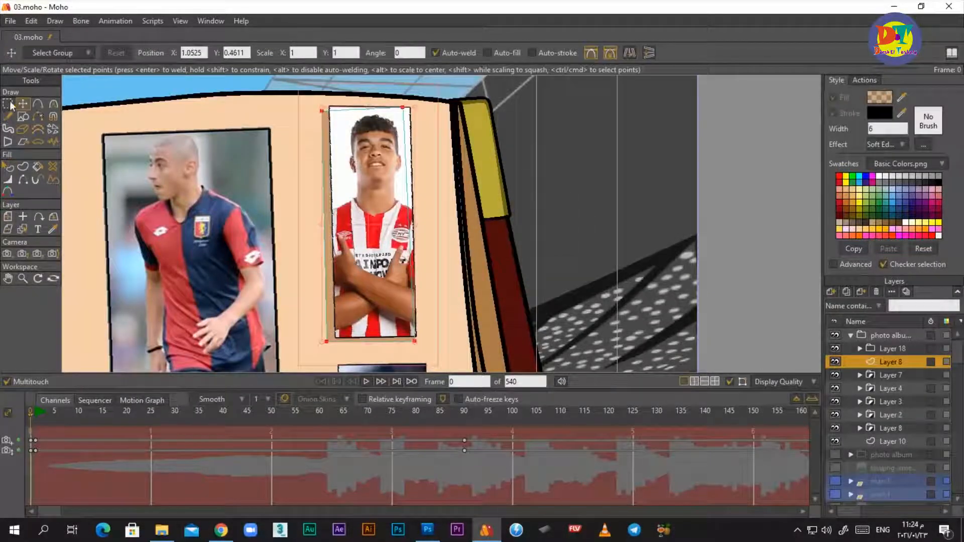
{"action": "key", "text": "ctrl+r"}
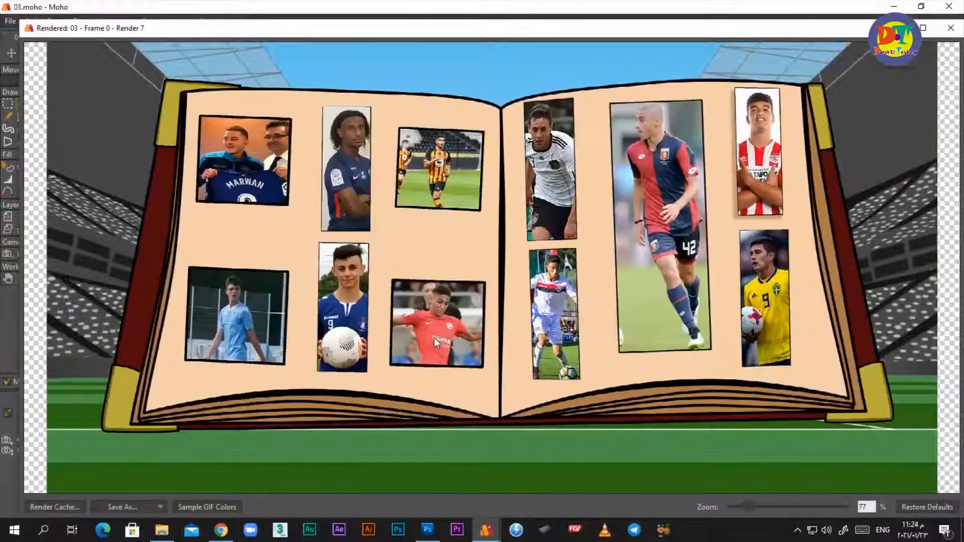
{"action": "left_click", "coordinate": [950, 28]}
Step: Place a copy of the shadow shape behind the large central photo on the right page and stretch it below the photo's lower edge
{"action": "scroll", "coordinate": [617, 232], "scroll_direction": "down", "scroll_amount": 3}
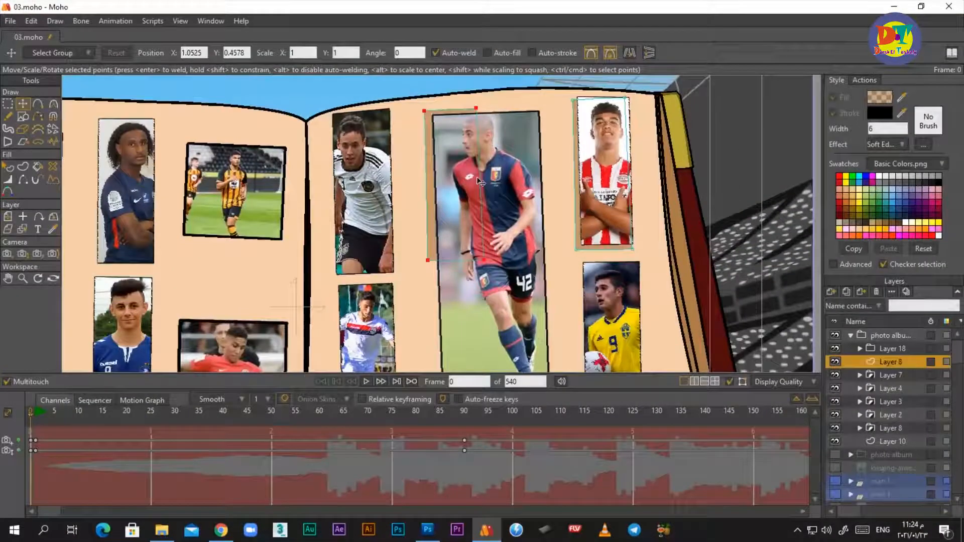
{"action": "scroll", "coordinate": [459, 335], "scroll_direction": "up", "scroll_amount": 3}
{"action": "left_click_drag", "start_coordinate": [459, 335], "coordinate": [510, 202]}
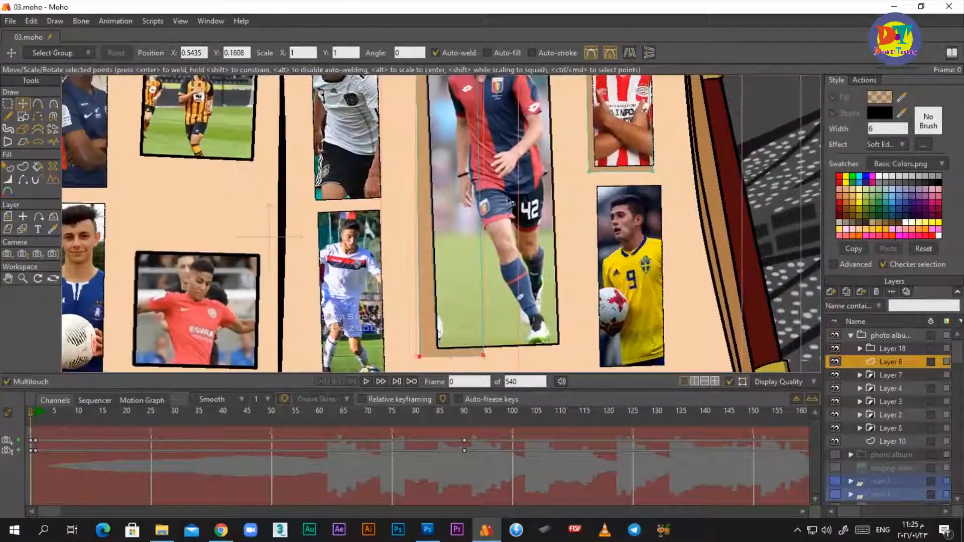
{"action": "scroll", "coordinate": [559, 192], "scroll_direction": "down", "scroll_amount": 1}
{"action": "scroll", "coordinate": [417, 282], "scroll_direction": "up", "scroll_amount": 1}
Step: Fit the large photo's shadow corners with the Magnet tool at 0.0767 radius and render frame 0
{"action": "key", "text": "x"}
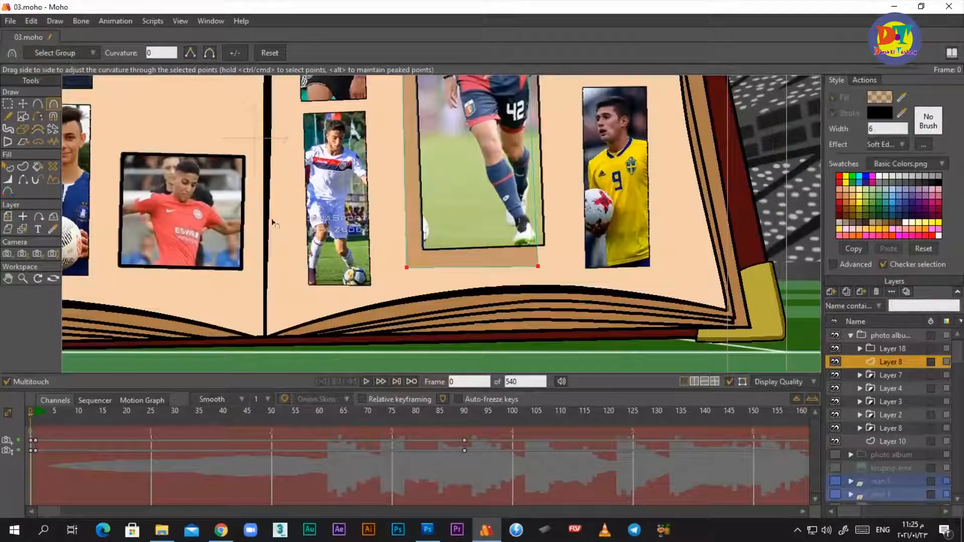
{"action": "left_click_drag", "start_coordinate": [406, 232], "coordinate": [424, 255]}
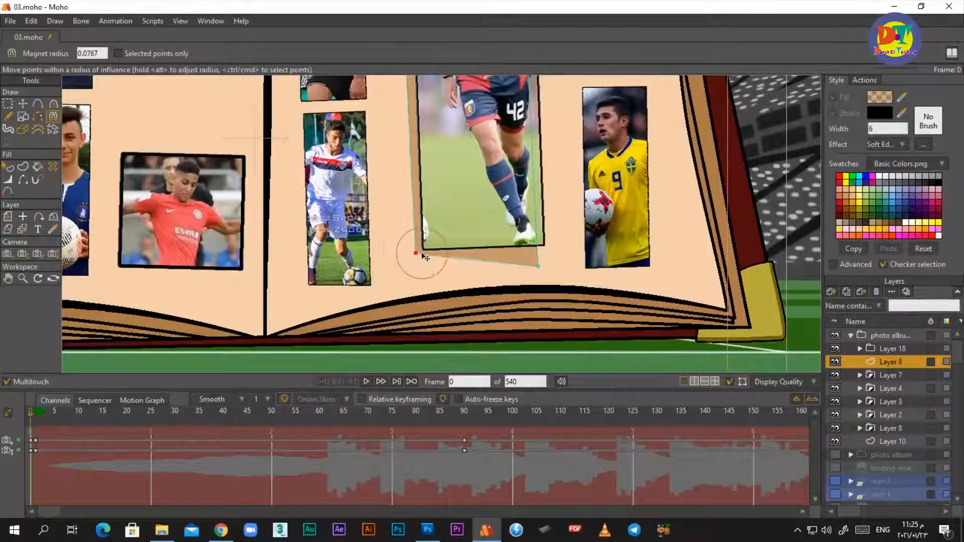
{"action": "scroll", "coordinate": [552, 249], "scroll_direction": "up", "scroll_amount": 2}
{"action": "key", "text": "ctrl+r"}
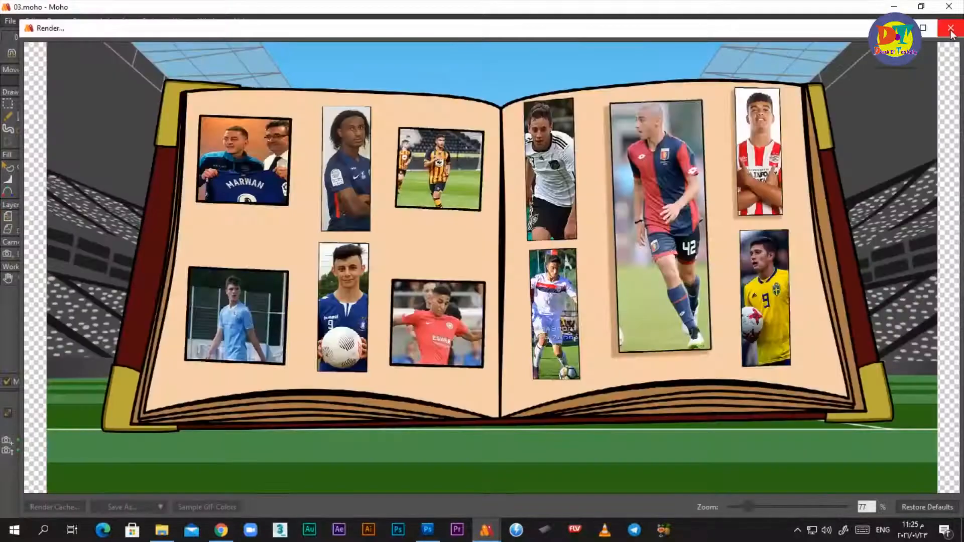
{"action": "left_click", "coordinate": [950, 29]}
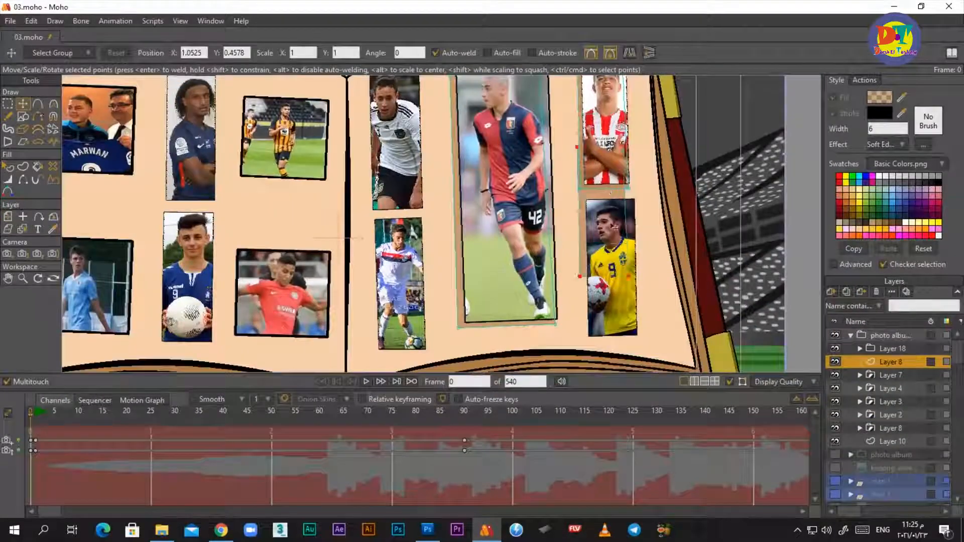
Step: Place a shadow copy behind the yellow-jersey portrait and match its corners with the Magnet tool, reducing the radius to 0.0333
{"action": "scroll", "coordinate": [612, 191], "scroll_direction": "up", "scroll_amount": 6}
{"action": "scroll", "coordinate": [576, 348], "scroll_direction": "down", "scroll_amount": 3}
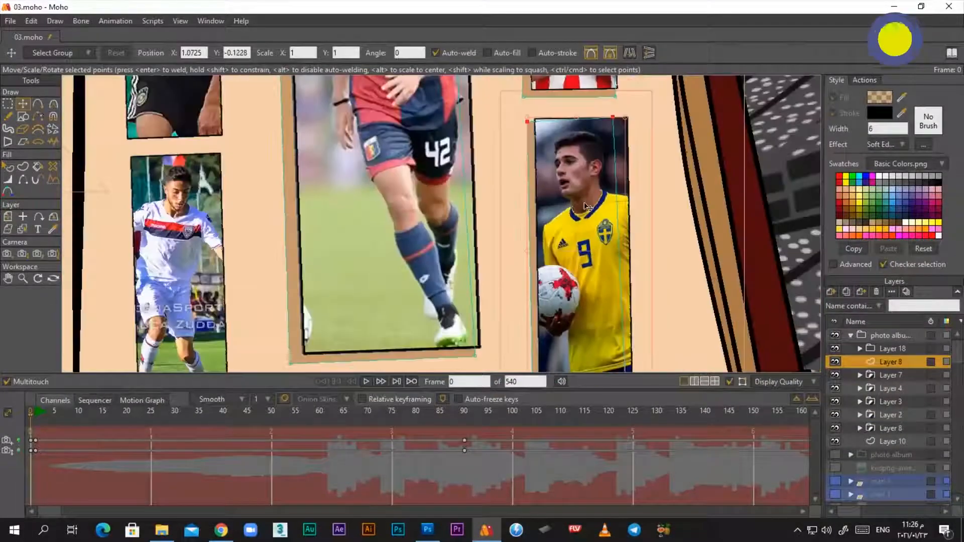
{"action": "scroll", "coordinate": [638, 94], "scroll_direction": "down", "scroll_amount": 2}
{"action": "key", "text": "x"}
{"action": "scroll", "coordinate": [518, 312], "scroll_direction": "up", "scroll_amount": 2}
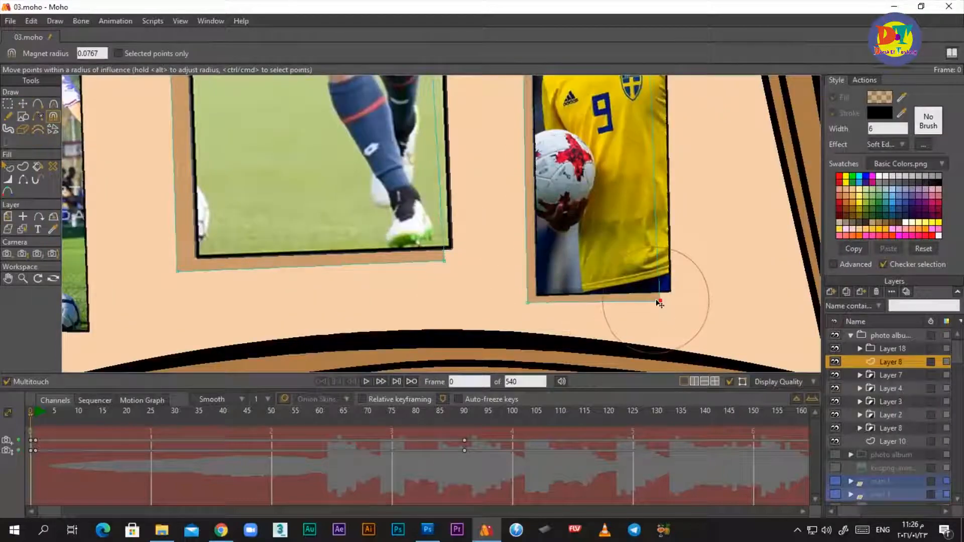
{"action": "scroll", "coordinate": [660, 302], "scroll_direction": "down", "scroll_amount": 4}
{"action": "scroll", "coordinate": [655, 138], "scroll_direction": "up", "scroll_amount": 6}
{"action": "left_click_drag", "start_coordinate": [636, 145], "coordinate": [615, 172]}
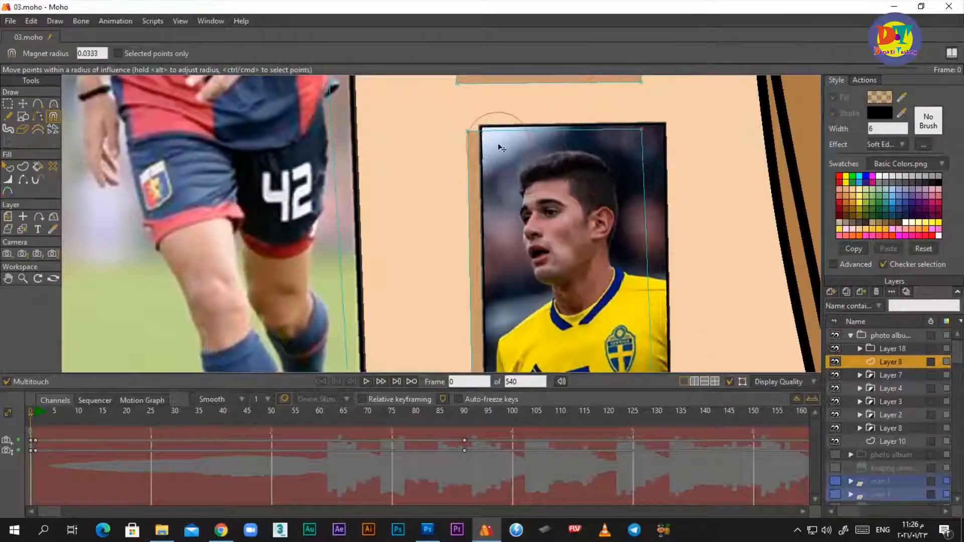
Step: Place a shadow copy behind the right page's lower-left portrait and fit its corners with the Magnet tool, enlarging the radius to 0.0667
{"action": "scroll", "coordinate": [485, 149], "scroll_direction": "down", "scroll_amount": 5}
{"action": "key", "text": "t"}
{"action": "left_click", "coordinate": [249, 237]}
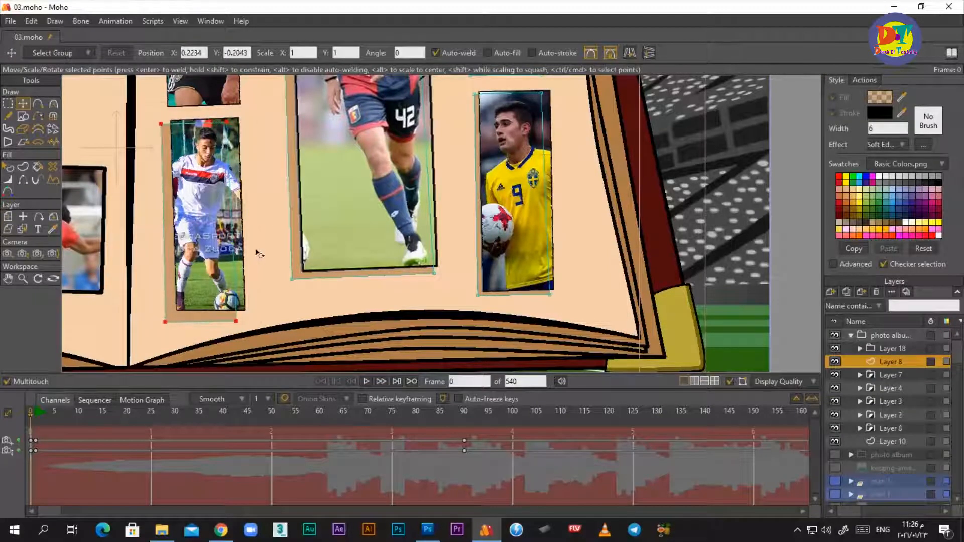
{"action": "left_click", "coordinate": [53, 116]}
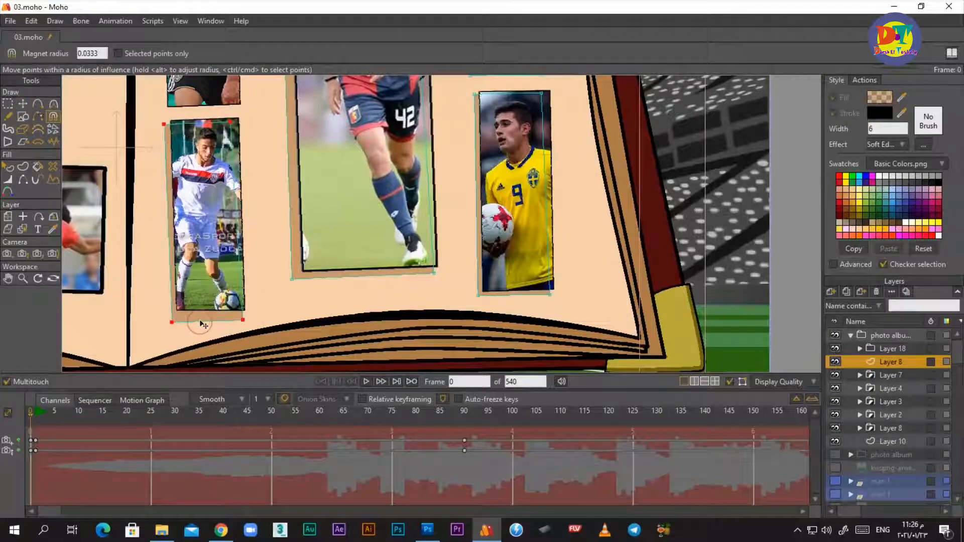
{"action": "scroll", "coordinate": [187, 317], "scroll_direction": "up", "scroll_amount": 5}
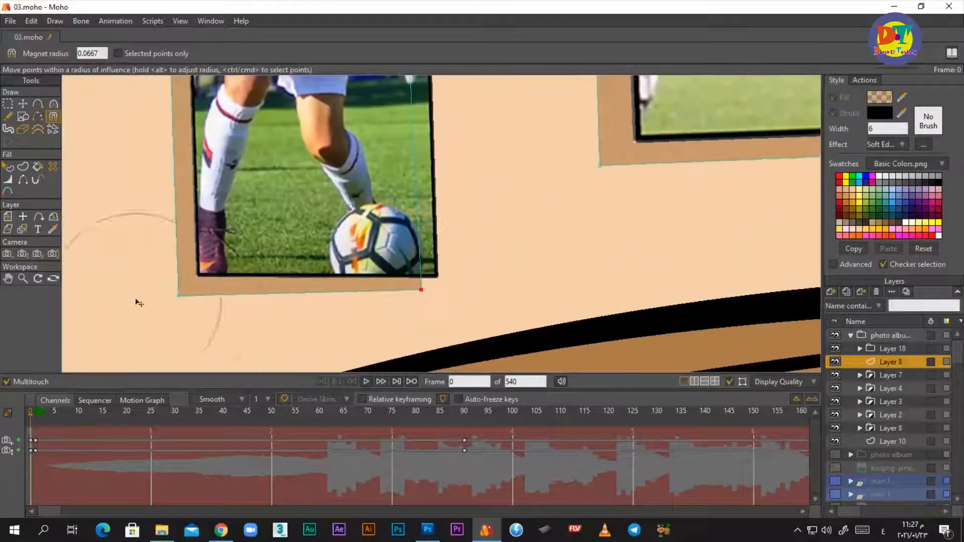
{"action": "scroll", "coordinate": [317, 178], "scroll_direction": "down", "scroll_amount": 5}
Step: Place a shadow copy behind the right page's upper-left portrait, fit its corners with the Magnet tool and render frame 0
{"action": "key", "text": "t"}
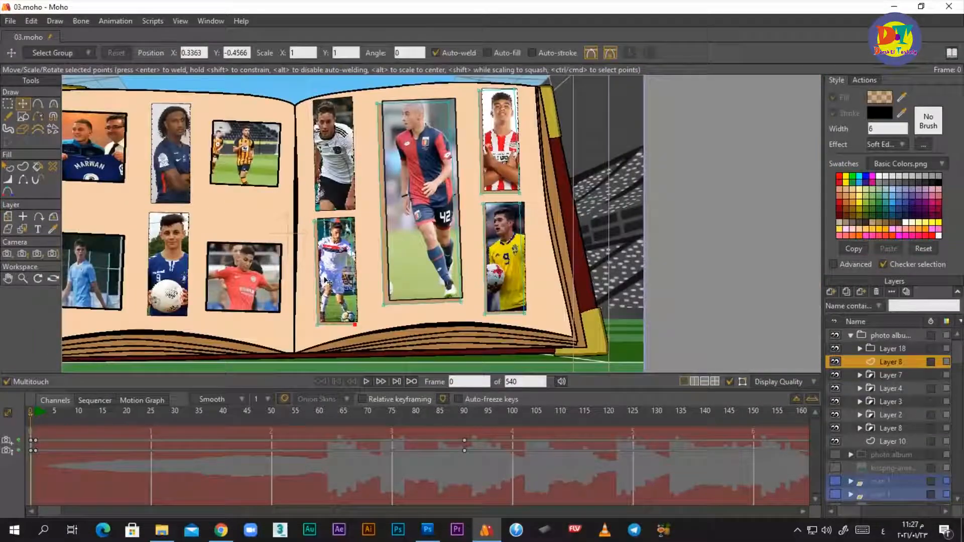
{"action": "scroll", "coordinate": [333, 273], "scroll_direction": "up", "scroll_amount": 5}
{"action": "key", "text": "x"}
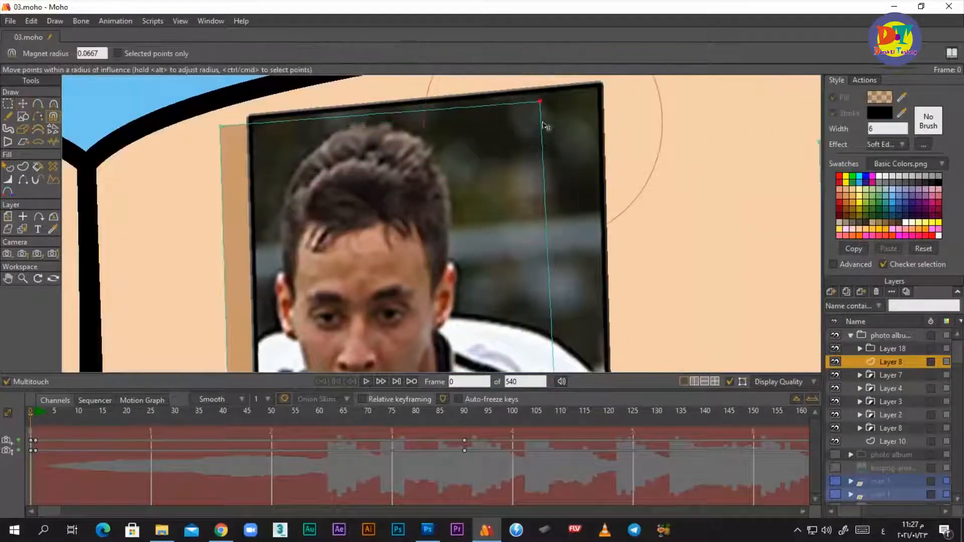
{"action": "scroll", "coordinate": [458, 269], "scroll_direction": "down", "scroll_amount": 3}
{"action": "scroll", "coordinate": [628, 181], "scroll_direction": "down", "scroll_amount": 5}
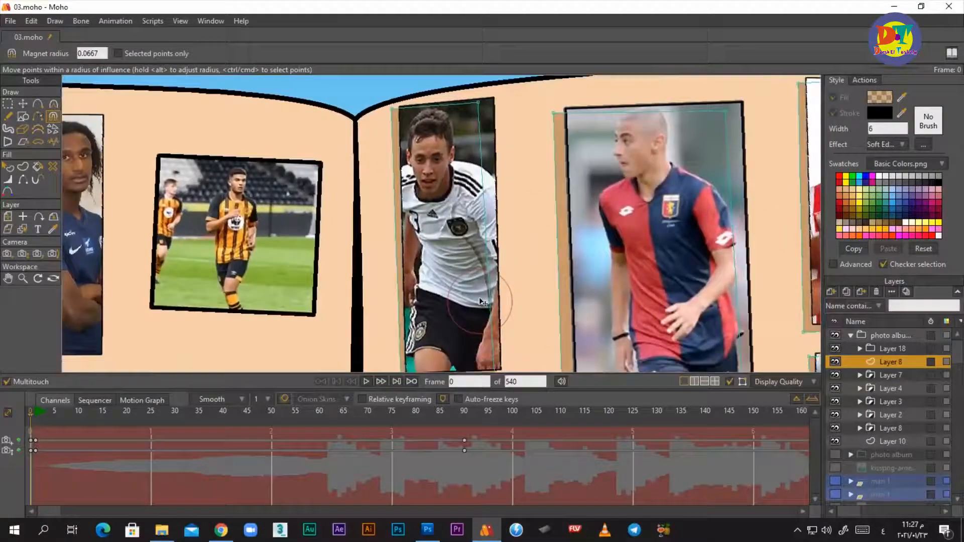
{"action": "key", "text": "ctrl+r"}
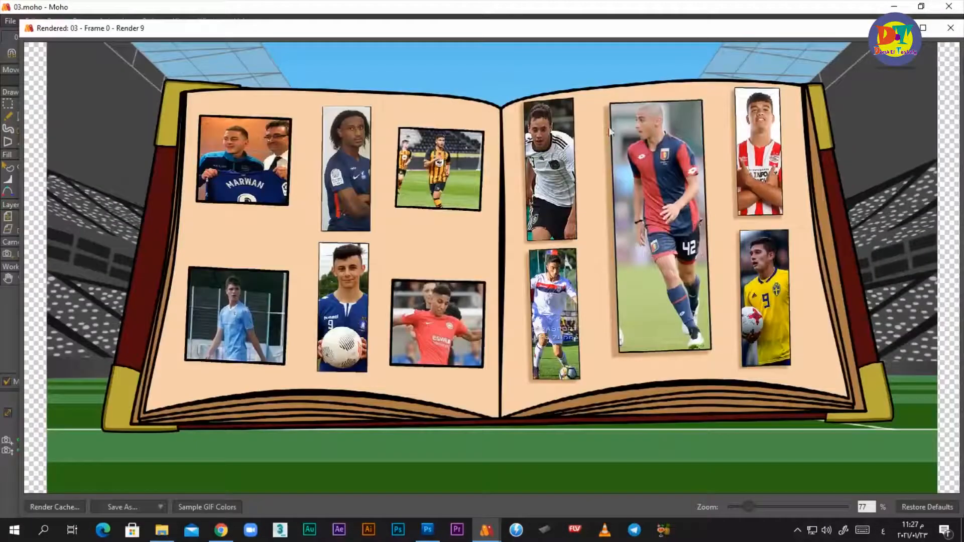
{"action": "key", "text": "ctrl+w"}
Step: Reposition the shadow behind the right page's upper-left portrait with Transform Points and render frame 0
{"action": "key", "text": "t"}
{"action": "scroll", "coordinate": [502, 181], "scroll_direction": "up", "scroll_amount": 3}
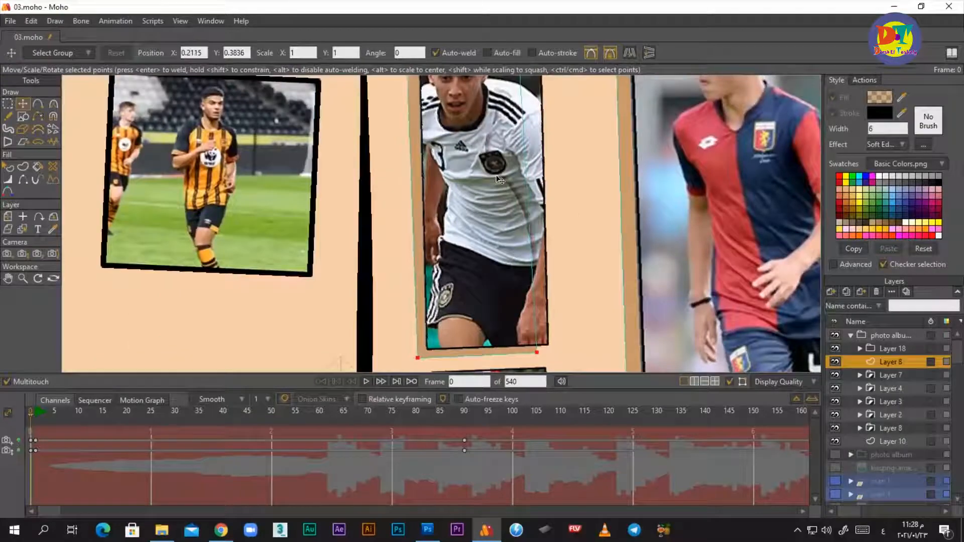
{"action": "scroll", "coordinate": [504, 181], "scroll_direction": "down", "scroll_amount": 5}
{"action": "scroll", "coordinate": [504, 181], "scroll_direction": "up", "scroll_amount": 3}
{"action": "scroll", "coordinate": [503, 181], "scroll_direction": "down", "scroll_amount": 2}
{"action": "key", "text": "ctrl+r"}
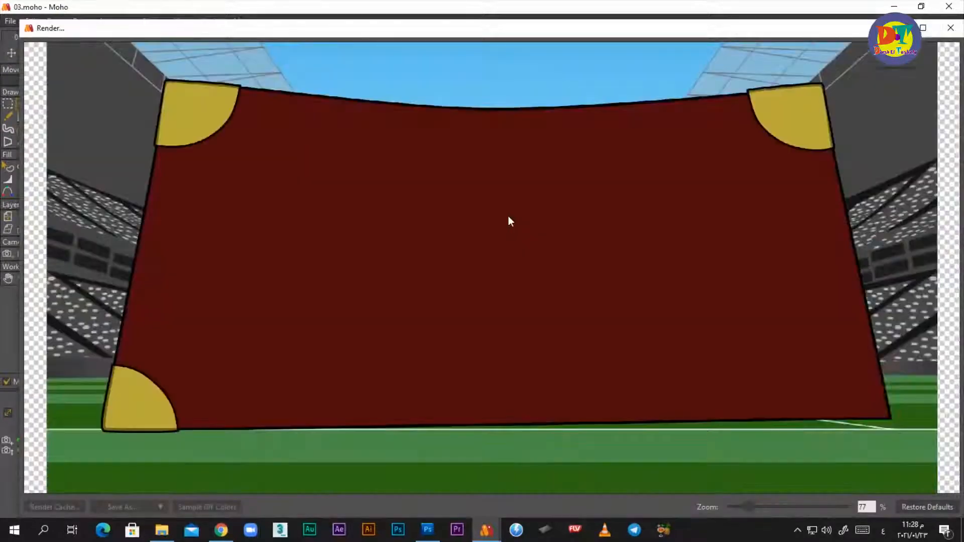
{"action": "left_click", "coordinate": [959, 34]}
Step: Nudge the shadows behind the right page's lower-left, yellow-jersey and striped-jersey portraits, and render frame 0
{"action": "scroll", "coordinate": [461, 200], "scroll_direction": "down", "scroll_amount": 3}
{"action": "scroll", "coordinate": [461, 200], "scroll_direction": "up", "scroll_amount": 4}
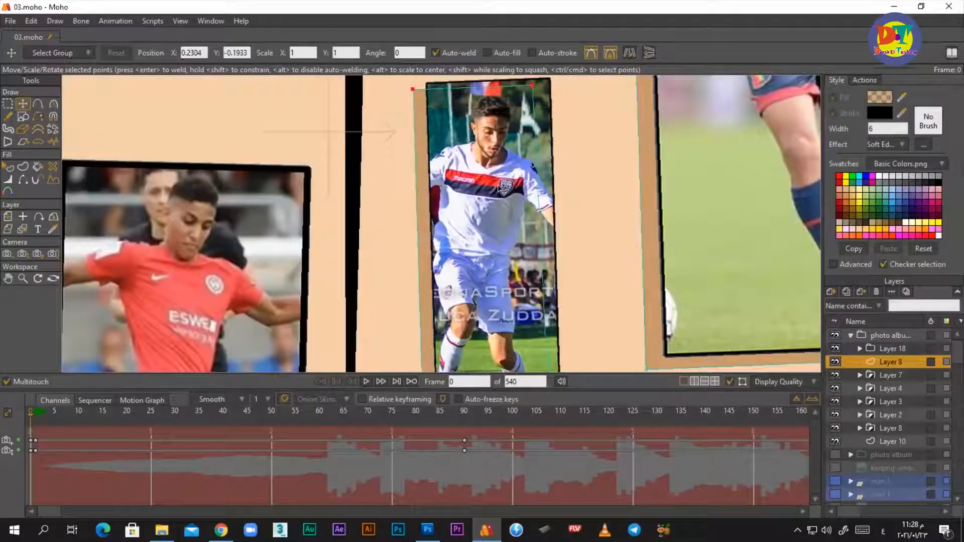
{"action": "scroll", "coordinate": [502, 190], "scroll_direction": "down", "scroll_amount": 2}
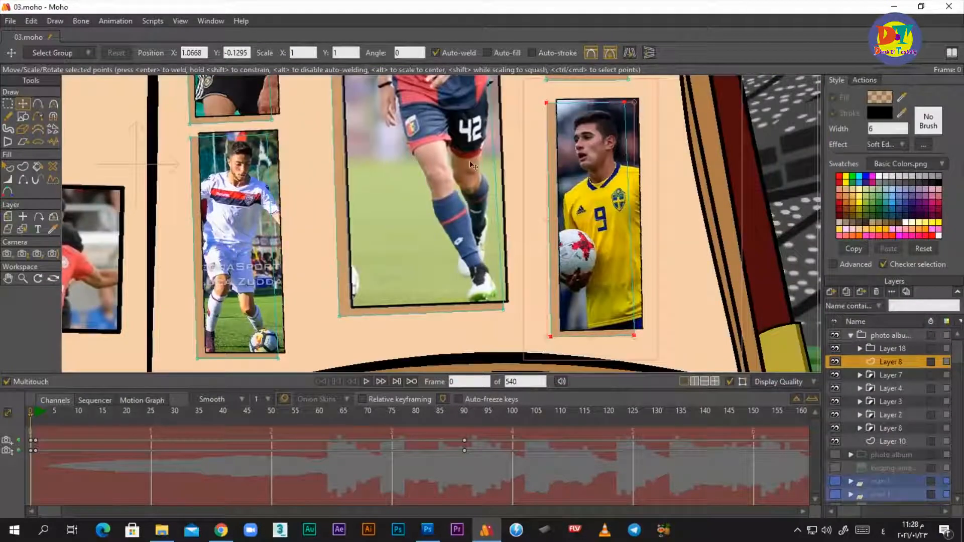
{"action": "scroll", "coordinate": [610, 213], "scroll_direction": "down", "scroll_amount": 4}
{"action": "scroll", "coordinate": [431, 271], "scroll_direction": "up", "scroll_amount": 5}
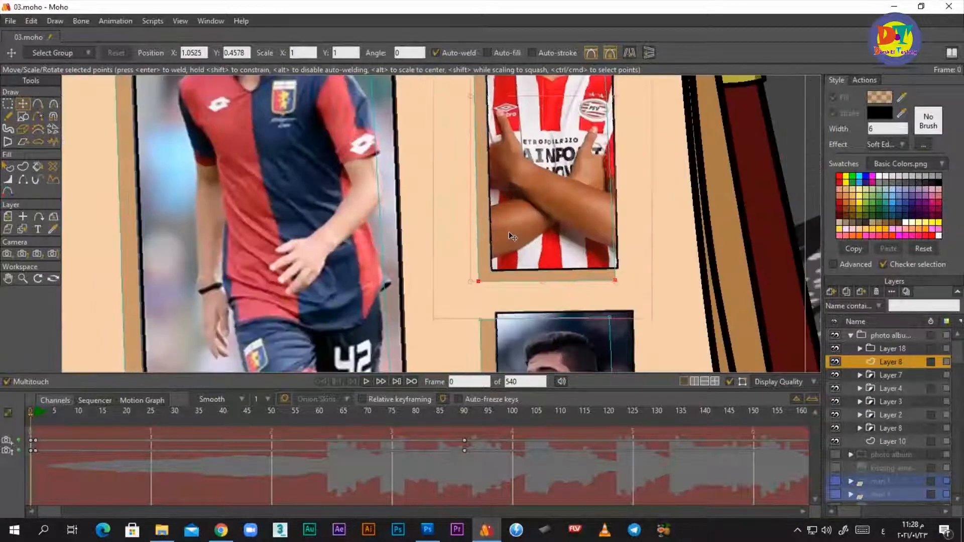
{"action": "left_click", "coordinate": [508, 231]}
{"action": "scroll", "coordinate": [508, 231], "scroll_direction": "down", "scroll_amount": 5}
{"action": "key", "text": "ctrl+r"}
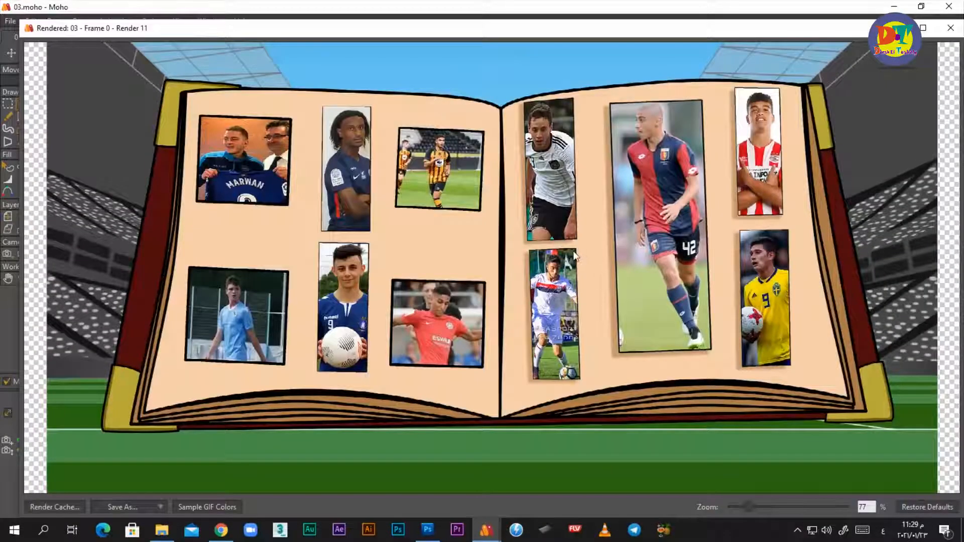
{"action": "left_click", "coordinate": [950, 28]}
Step: Place a shadow copy behind the left page's upper navy-jersey portrait and fit its corners with the Magnet tool at 0.0667 radius
{"action": "scroll", "coordinate": [501, 248], "scroll_direction": "up", "scroll_amount": 4}
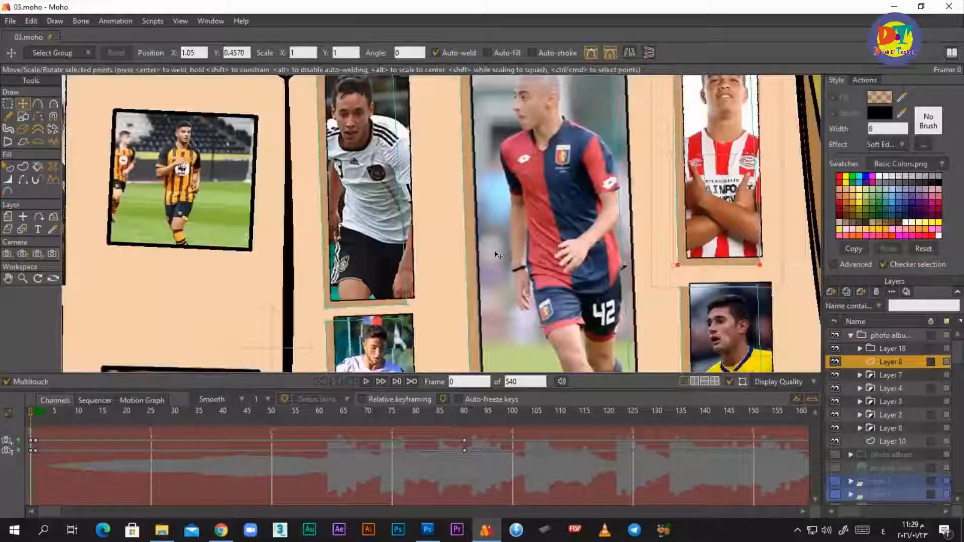
{"action": "scroll", "coordinate": [452, 140], "scroll_direction": "left", "scroll_amount": 5}
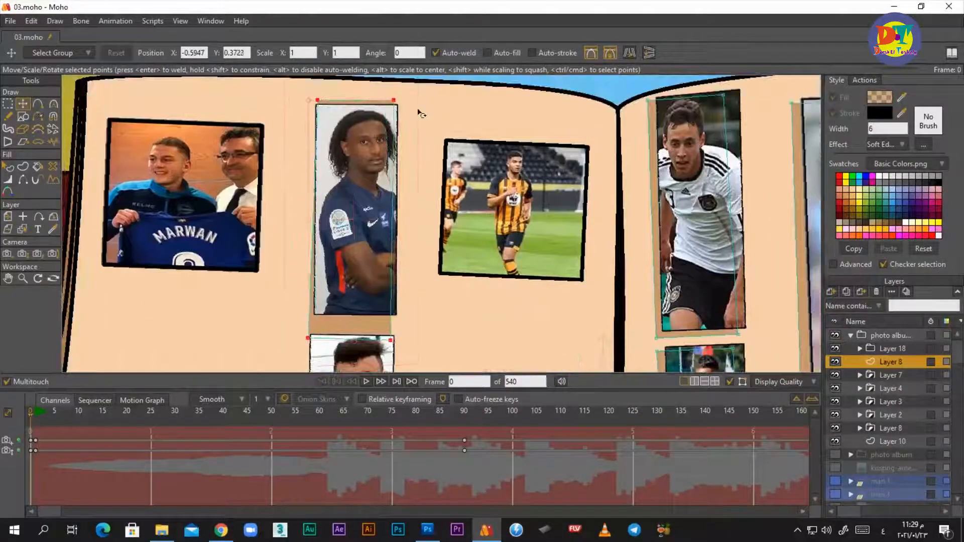
{"action": "left_click", "coordinate": [53, 119]}
{"action": "scroll", "coordinate": [263, 120], "scroll_direction": "up", "scroll_amount": 3}
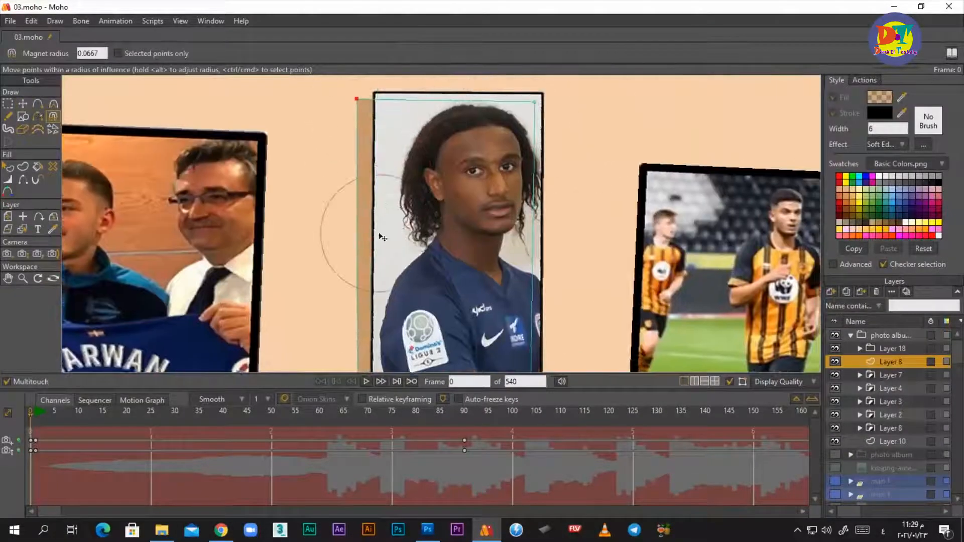
{"action": "left_click_drag", "start_coordinate": [379, 358], "coordinate": [347, 125]}
{"action": "left_click_drag", "start_coordinate": [329, 311], "coordinate": [333, 238]}
{"action": "left_click_drag", "start_coordinate": [492, 296], "coordinate": [487, 212]}
{"action": "scroll", "coordinate": [469, 281], "scroll_direction": "up", "scroll_amount": 3}
{"action": "left_click_drag", "start_coordinate": [519, 277], "coordinate": [520, 285]}
{"action": "scroll", "coordinate": [266, 261], "scroll_direction": "down", "scroll_amount": 3}
{"action": "left_click_drag", "start_coordinate": [269, 100], "coordinate": [283, 285]}
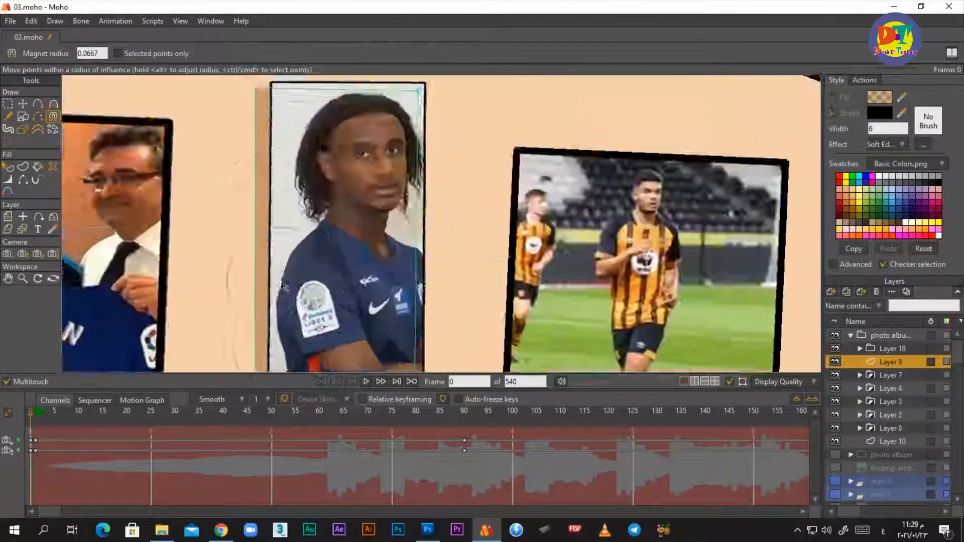
{"action": "scroll", "coordinate": [284, 285], "scroll_direction": "down", "scroll_amount": 2}
Step: Paste a shadow copy behind the portrait of the player holding the ball and fit its corners with the Magnet tool
{"action": "key", "text": "t"}
{"action": "key", "text": "ctrl+v"}
{"action": "mouse_move", "coordinate": [289, 90]}
{"action": "left_mouse_down"}
{"action": "mouse_move", "coordinate": [280, 361]}
{"action": "mouse_move", "coordinate": [313, 147]}
{"action": "left_mouse_up"}
{"action": "left_click", "coordinate": [53, 117]}
{"action": "scroll", "coordinate": [234, 257], "scroll_direction": "up", "scroll_amount": 3}
{"action": "left_click_drag", "start_coordinate": [238, 242], "coordinate": [237, 248]}
{"action": "left_click_drag", "start_coordinate": [416, 247], "coordinate": [418, 255]}
{"action": "mouse_move", "coordinate": [351, 241]}
{"action": "left_mouse_down"}
{"action": "mouse_move", "coordinate": [349, 350]}
{"action": "mouse_move", "coordinate": [247, 119]}
{"action": "left_mouse_up"}
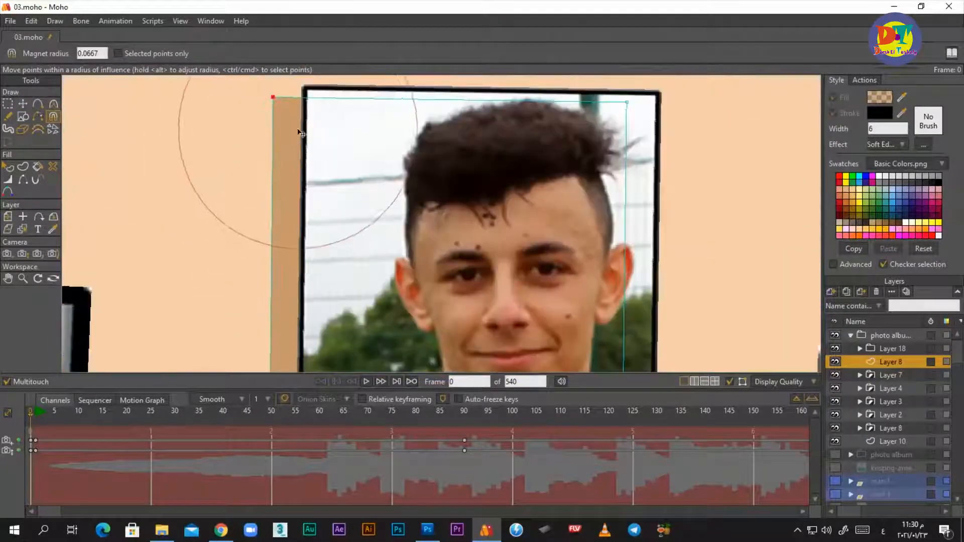
{"action": "scroll", "coordinate": [561, 225], "scroll_direction": "down", "scroll_amount": 5}
Step: Place a shadow copy behind the orange-striped jersey photo and pull its corners to the photo's shape with the Magnet tool
{"action": "key", "text": "t"}
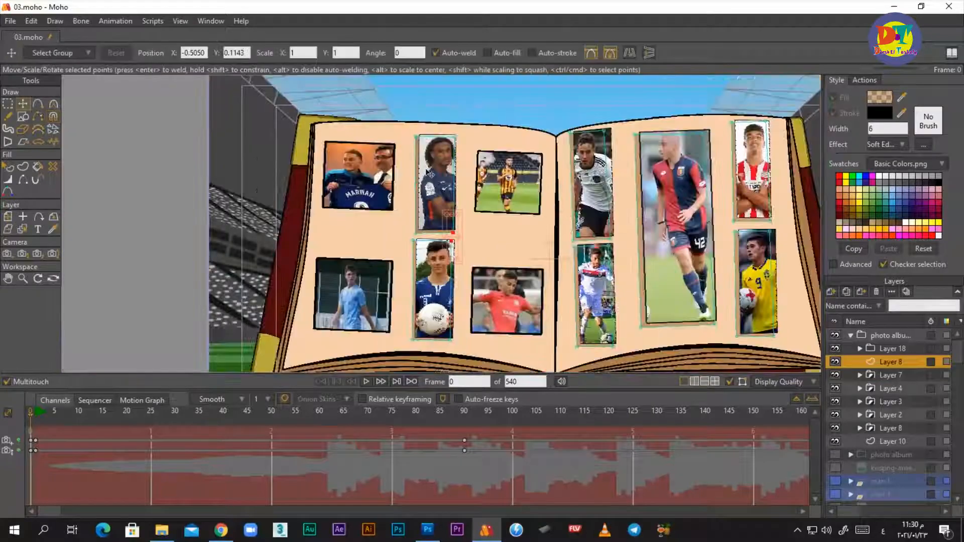
{"action": "left_click_drag", "start_coordinate": [441, 184], "coordinate": [511, 182]}
{"action": "scroll", "coordinate": [511, 181], "scroll_direction": "up", "scroll_amount": 3}
{"action": "left_click", "coordinate": [53, 116]}
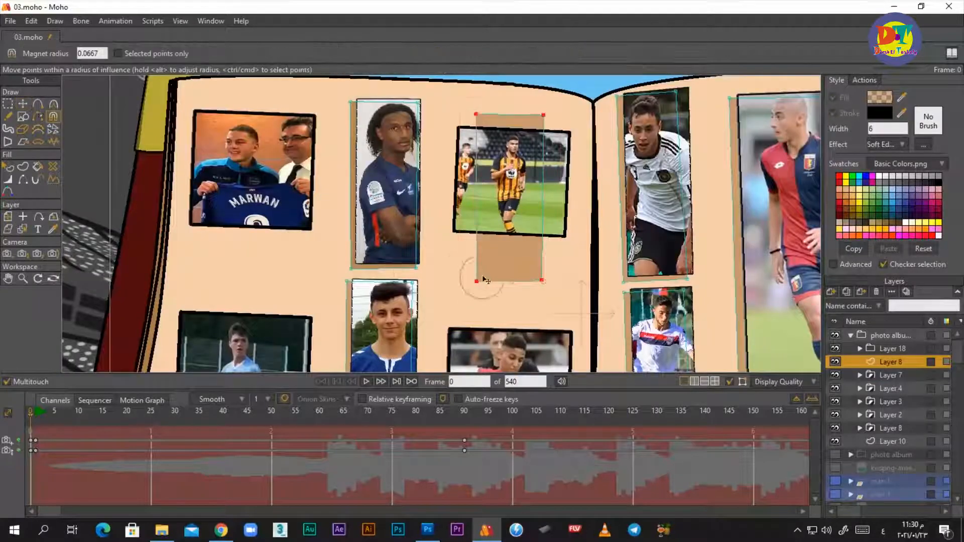
{"action": "left_click_drag", "start_coordinate": [551, 275], "coordinate": [563, 244]}
{"action": "scroll", "coordinate": [563, 244], "scroll_direction": "up", "scroll_amount": 3}
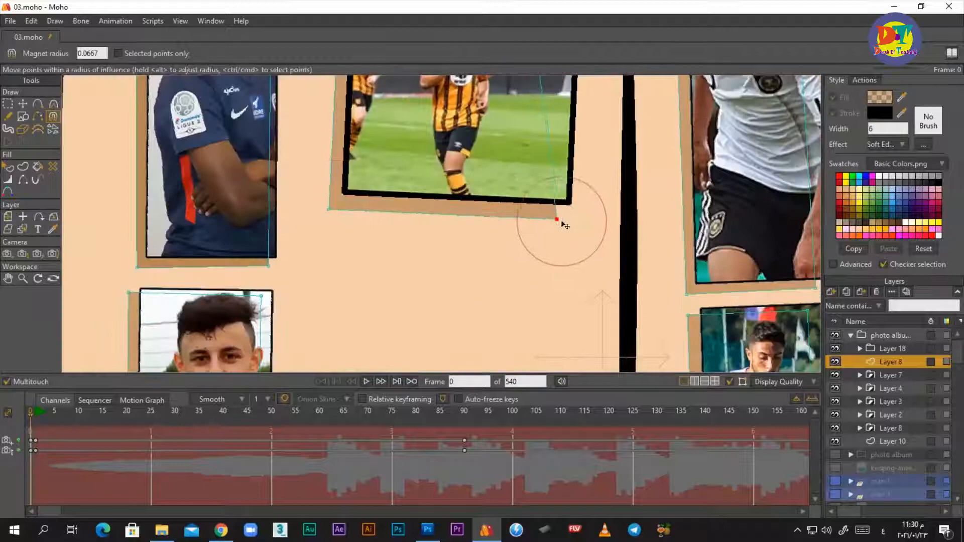
{"action": "scroll", "coordinate": [564, 225], "scroll_direction": "down", "scroll_amount": 3}
{"action": "scroll", "coordinate": [578, 206], "scroll_direction": "down", "scroll_amount": 2}
{"action": "scroll", "coordinate": [412, 181], "scroll_direction": "up", "scroll_amount": 4}
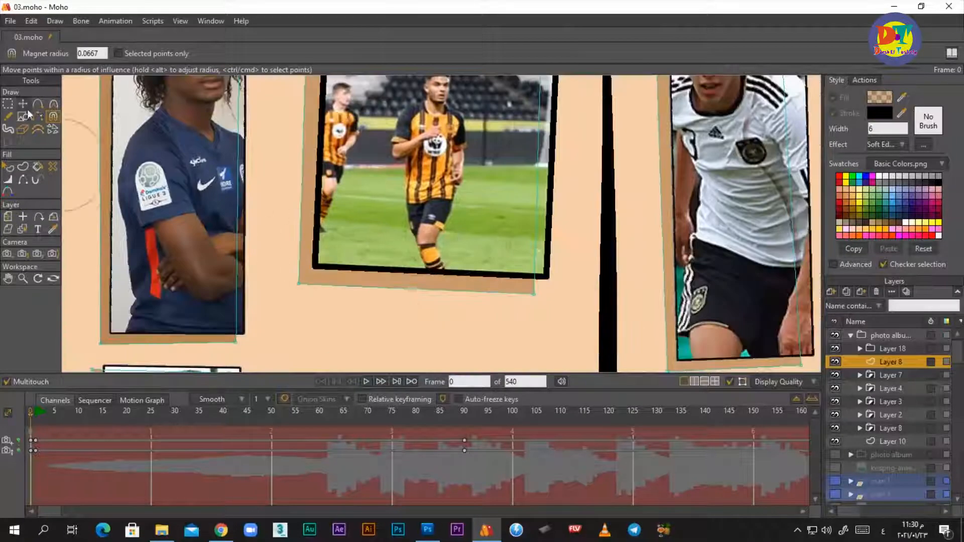
Step: Render frame 0 and inspect the photo shadows on both pages at 63% zoom
{"action": "left_click", "coordinate": [23, 103]}
{"action": "scroll", "coordinate": [405, 282], "scroll_direction": "down", "scroll_amount": 3}
{"action": "key", "text": "ctrl+r"}
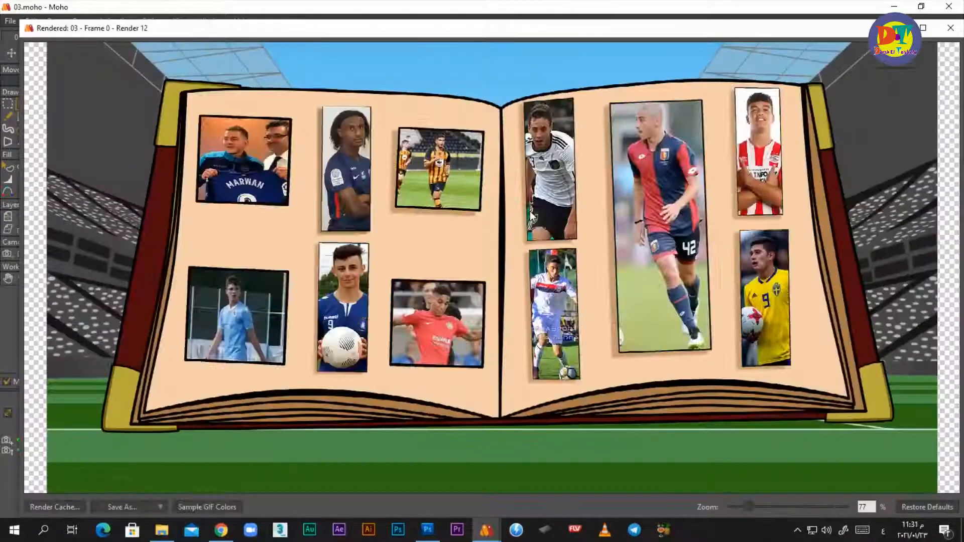
{"action": "scroll", "coordinate": [301, 296], "scroll_direction": "up", "scroll_amount": 3}
{"action": "scroll", "coordinate": [264, 331], "scroll_direction": "down", "scroll_amount": 4}
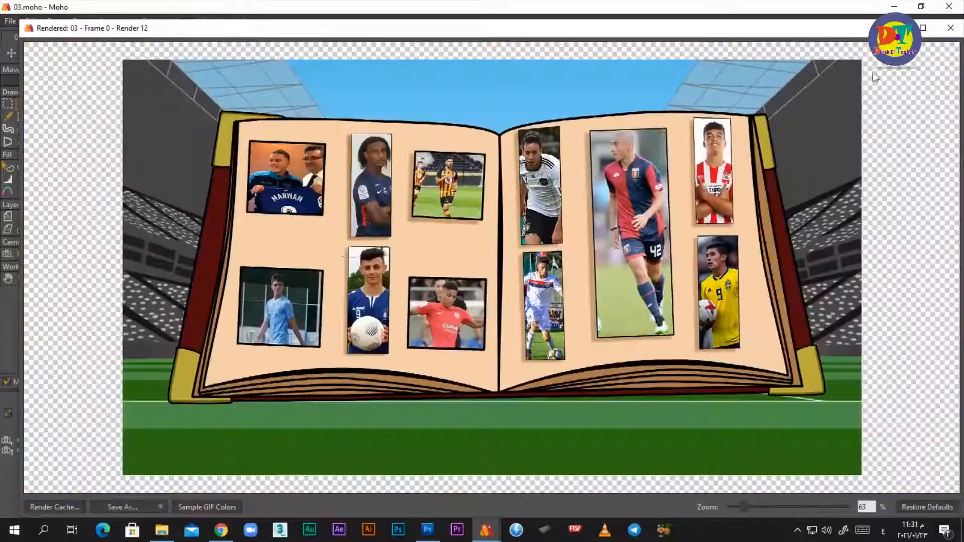
{"action": "left_click", "coordinate": [950, 29]}
Step: Place a shadow copy behind the red-jersey photo on the left page and fit its corners with the Magnet tool
{"action": "scroll", "coordinate": [396, 321], "scroll_direction": "up", "scroll_amount": 4}
{"action": "left_click_drag", "start_coordinate": [384, 366], "coordinate": [409, 236]}
{"action": "left_click_drag", "start_coordinate": [404, 268], "coordinate": [406, 259]}
{"action": "scroll", "coordinate": [396, 306], "scroll_direction": "down", "scroll_amount": 3}
{"action": "scroll", "coordinate": [423, 108], "scroll_direction": "up", "scroll_amount": 2}
{"action": "left_click_drag", "start_coordinate": [423, 108], "coordinate": [396, 307]}
{"action": "left_click", "coordinate": [563, 241]}
{"action": "scroll", "coordinate": [557, 171], "scroll_direction": "down", "scroll_amount": 3}
{"action": "left_click_drag", "start_coordinate": [547, 120], "coordinate": [530, 197]}
{"action": "scroll", "coordinate": [530, 197], "scroll_direction": "up", "scroll_amount": 2}
{"action": "key", "text": "m"}
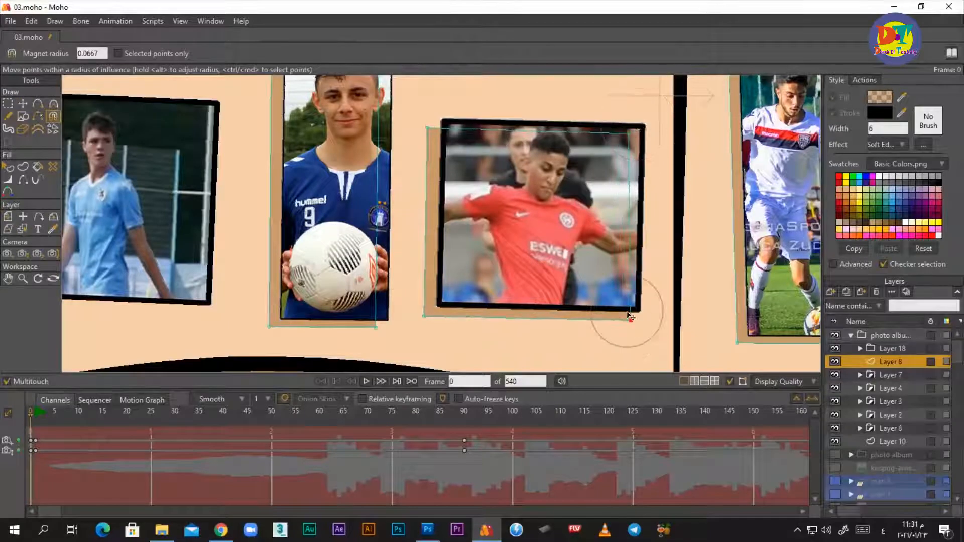
{"action": "left_click_drag", "start_coordinate": [476, 182], "coordinate": [619, 186]}
Step: Copy the red-jersey photo's shadow behind the light-blue jersey photo and match its corners with the Magnet tool
{"action": "key", "text": "t"}
{"action": "left_click", "coordinate": [573, 241]}
{"action": "key", "text": "ctrl+c"}
{"action": "key", "text": "ctrl+v"}
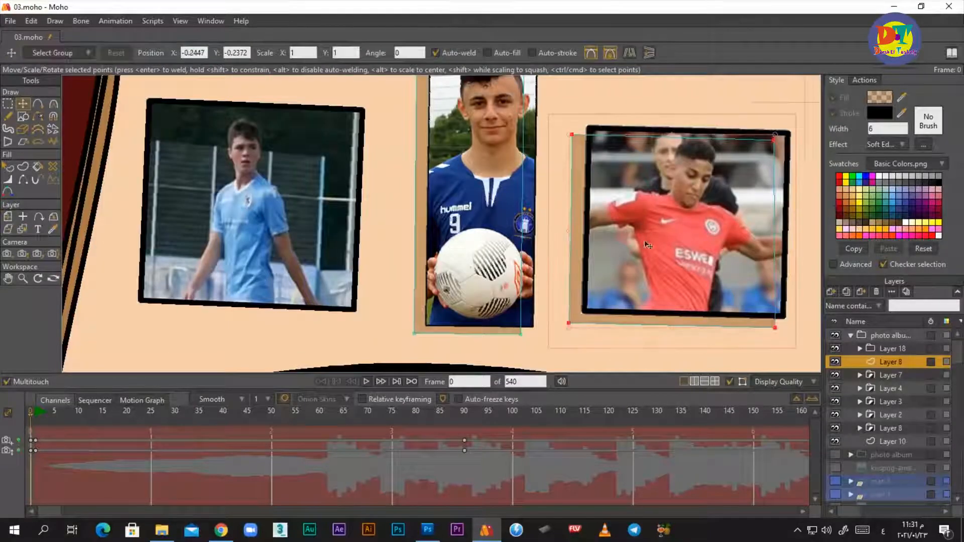
{"action": "left_click_drag", "start_coordinate": [649, 235], "coordinate": [216, 206]}
{"action": "left_click_drag", "start_coordinate": [216, 206], "coordinate": [358, 200]}
{"action": "key", "text": "m"}
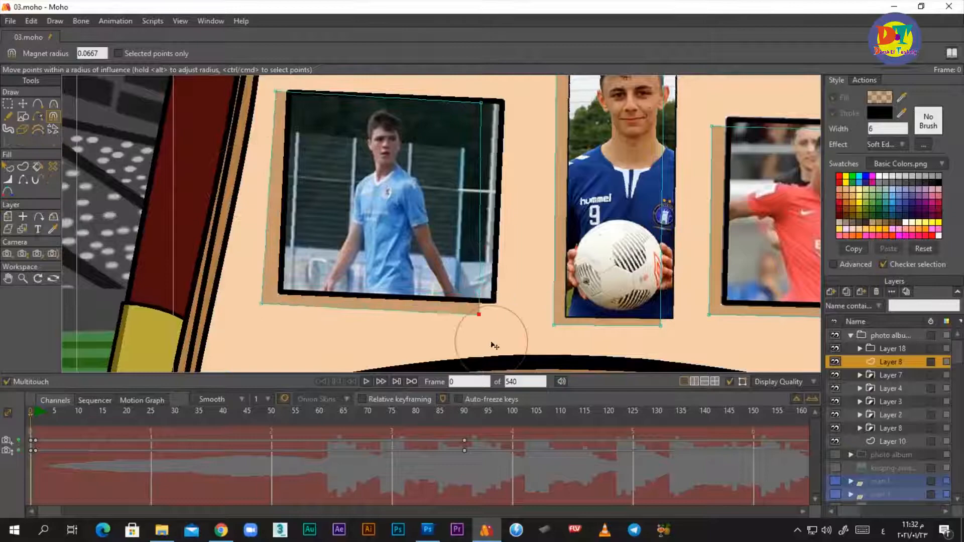
{"action": "scroll", "coordinate": [271, 158], "scroll_direction": "up", "scroll_amount": 2}
{"action": "scroll", "coordinate": [489, 177], "scroll_direction": "down", "scroll_amount": 5}
{"action": "scroll", "coordinate": [409, 194], "scroll_direction": "up", "scroll_amount": 3}
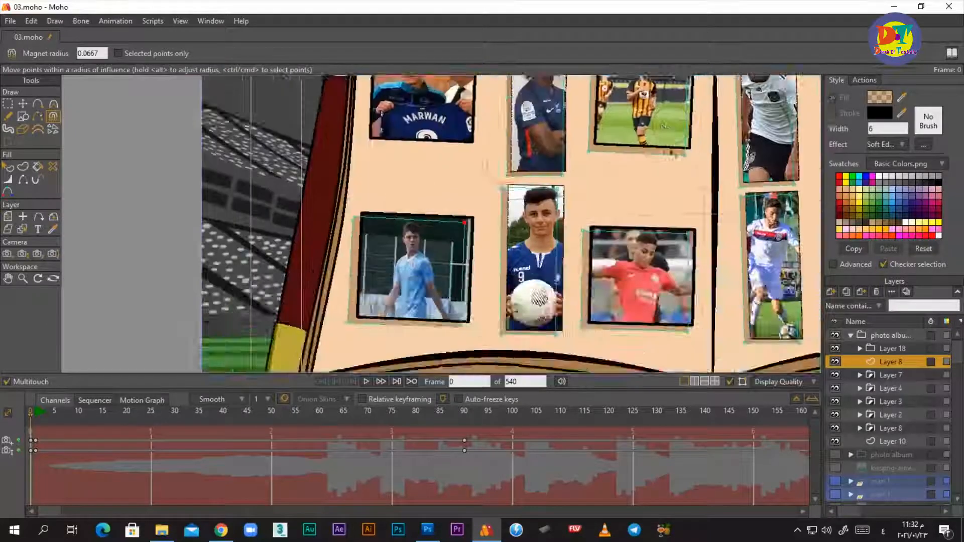
Step: Place a shadow copy behind the two-man photo in the left page's upper-left corner and fit its corners with the Magnet tool
{"action": "key", "text": "t"}
{"action": "scroll", "coordinate": [408, 194], "scroll_direction": "up", "scroll_amount": 2}
{"action": "left_click", "coordinate": [402, 181]}
{"action": "key", "text": "m"}
{"action": "scroll", "coordinate": [445, 333], "scroll_direction": "up", "scroll_amount": 3}
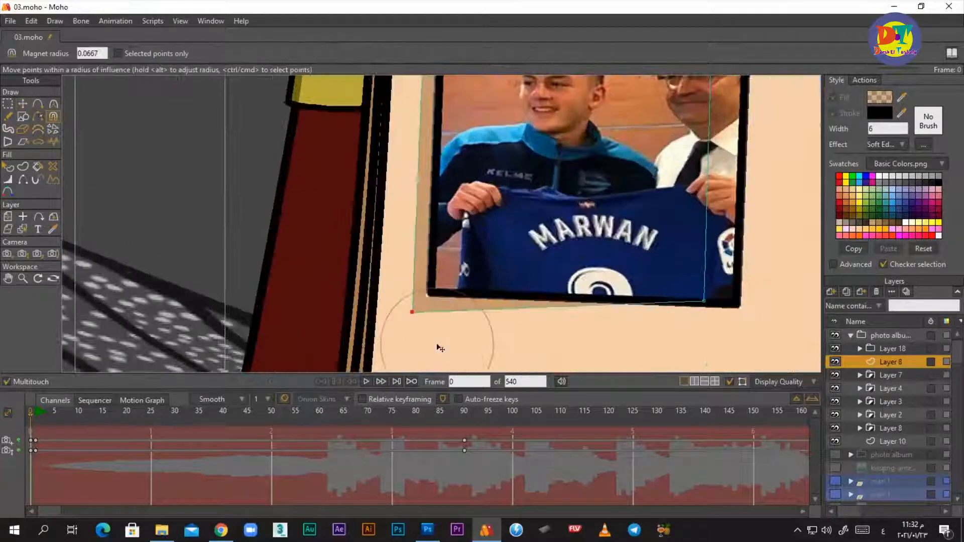
{"action": "scroll", "coordinate": [456, 325], "scroll_direction": "up", "scroll_amount": 2}
{"action": "scroll", "coordinate": [456, 325], "scroll_direction": "down", "scroll_amount": 2}
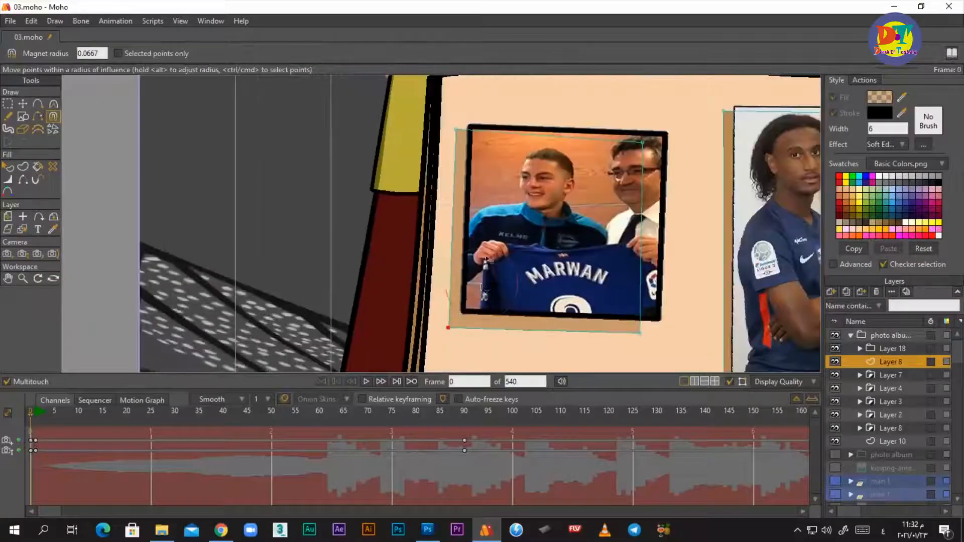
Step: Refine the navy-jersey portrait's shadow corners with the Magnet tool at 0.02 radius and render frame 0
{"action": "scroll", "coordinate": [453, 136], "scroll_direction": "down", "scroll_amount": 5}
{"action": "scroll", "coordinate": [571, 221], "scroll_direction": "up", "scroll_amount": 8}
{"action": "left_click_drag", "start_coordinate": [443, 249], "coordinate": [450, 244]}
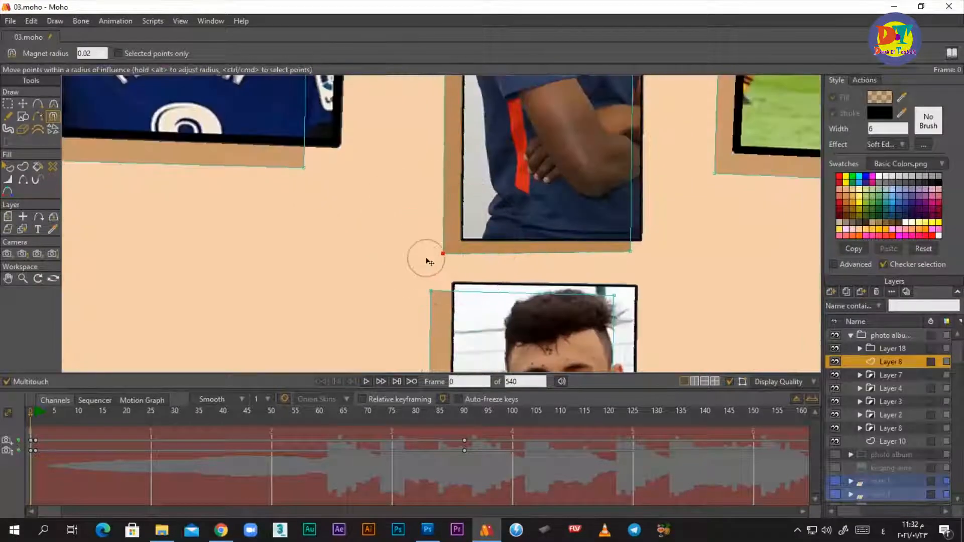
{"action": "scroll", "coordinate": [457, 262], "scroll_direction": "down", "scroll_amount": 8}
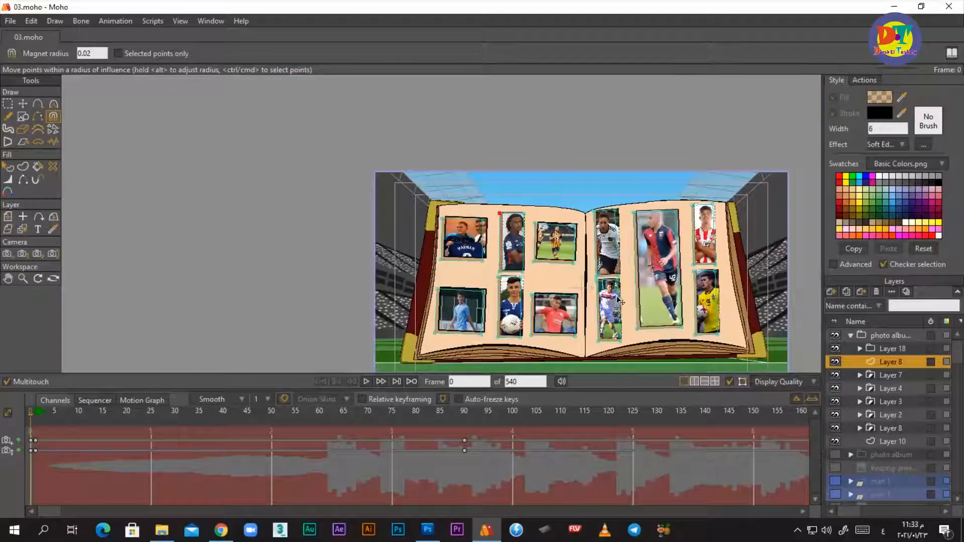
{"action": "key", "text": "ctrl+r"}
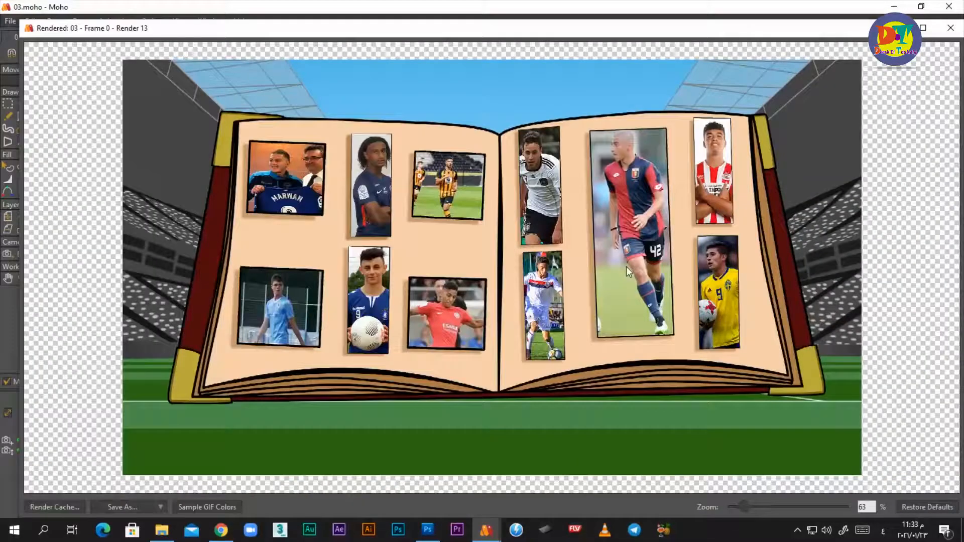
{"action": "left_click", "coordinate": [951, 29]}
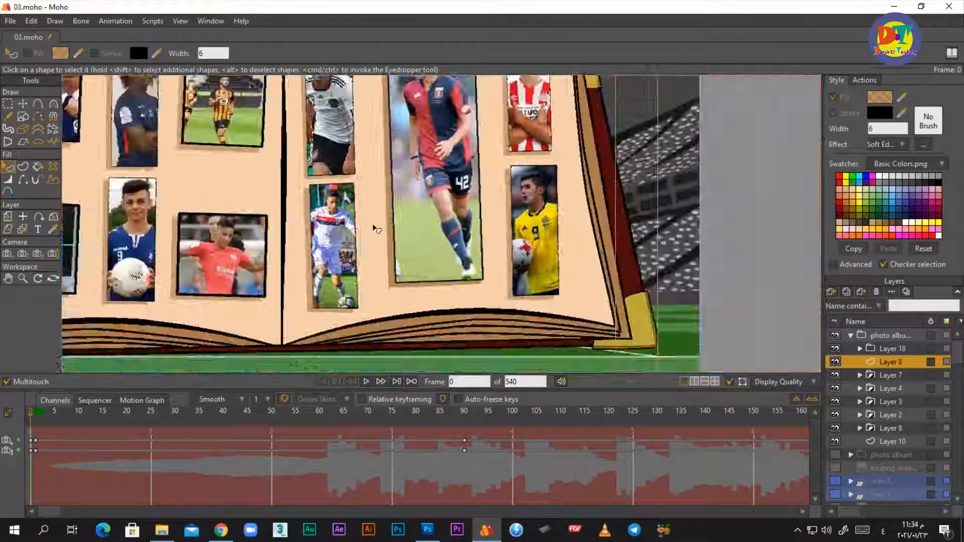
Step: Select the photo shadow shapes across both pages, adjust their fill transparency in the Color Picker, and render frame 0 to compare
{"action": "key", "text": "ctrl+r"}
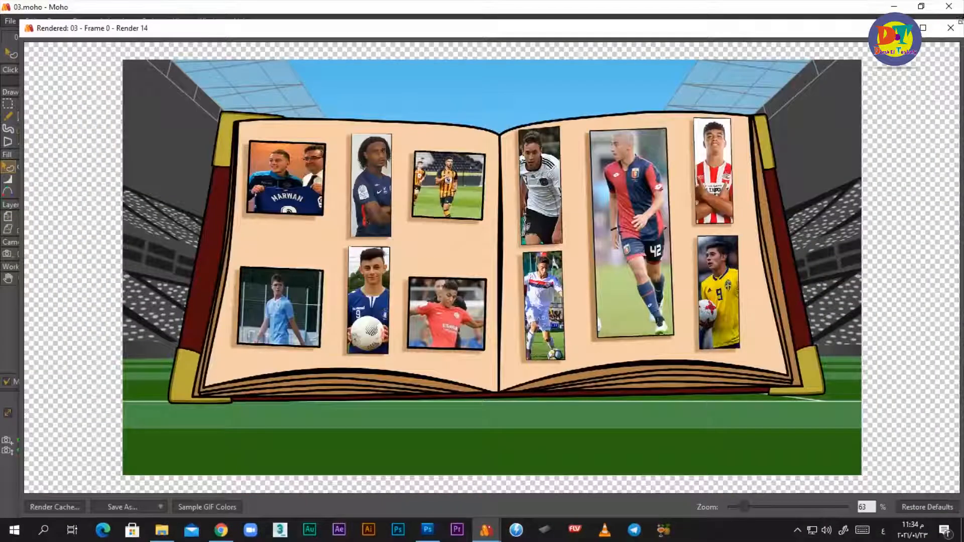
{"action": "left_click", "coordinate": [951, 28]}
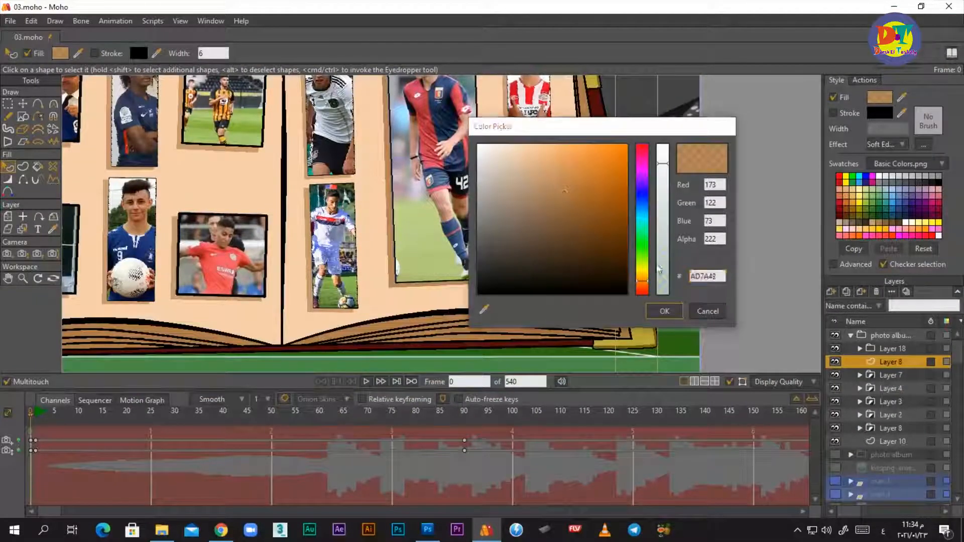
{"action": "left_click", "coordinate": [664, 311]}
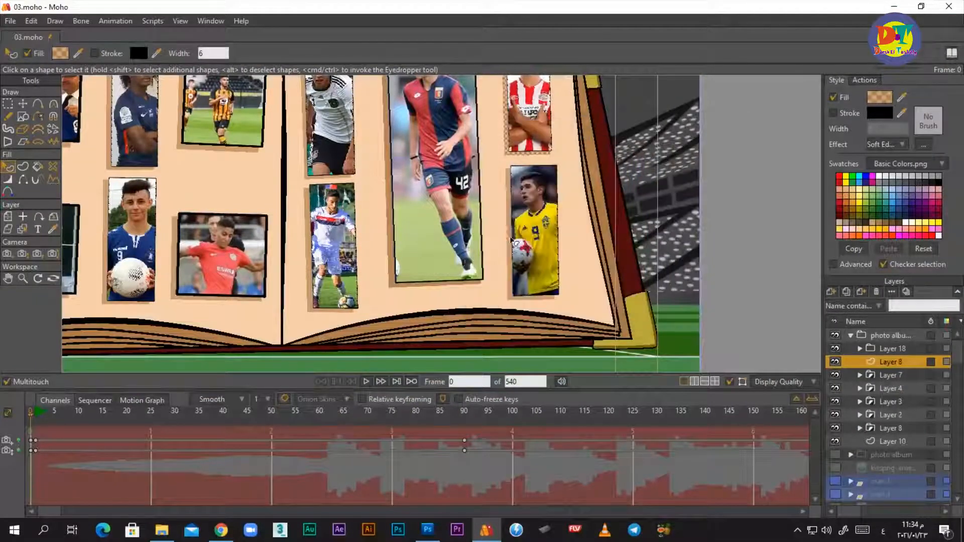
{"action": "left_click_drag", "start_coordinate": [176, 246], "coordinate": [395, 246]}
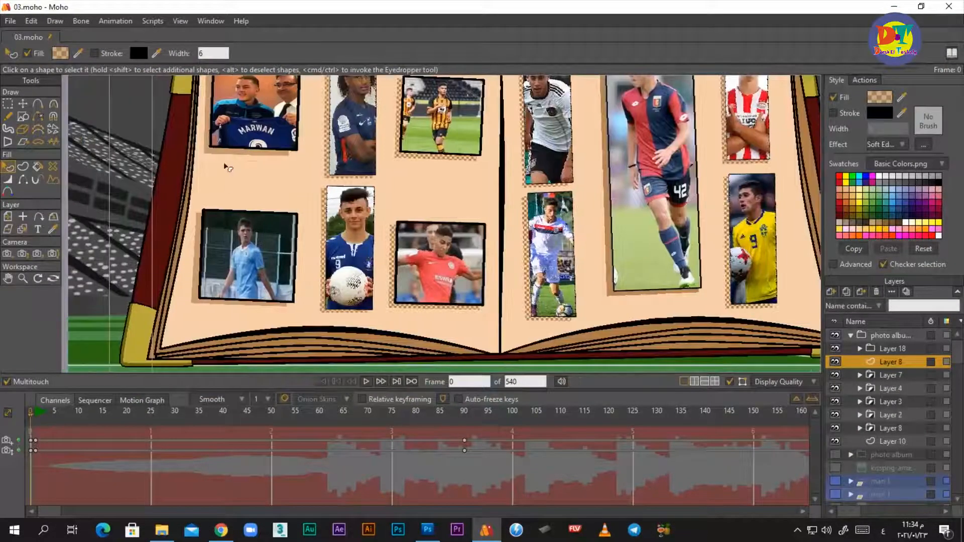
{"action": "left_click", "coordinate": [899, 99]}
{"action": "left_click", "coordinate": [666, 312]}
{"action": "key", "text": "ctrl+r"}
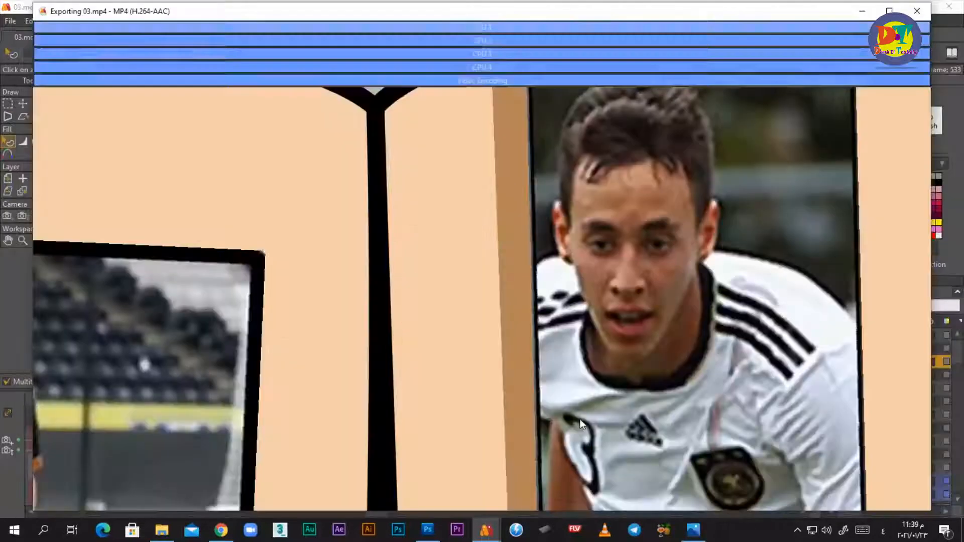